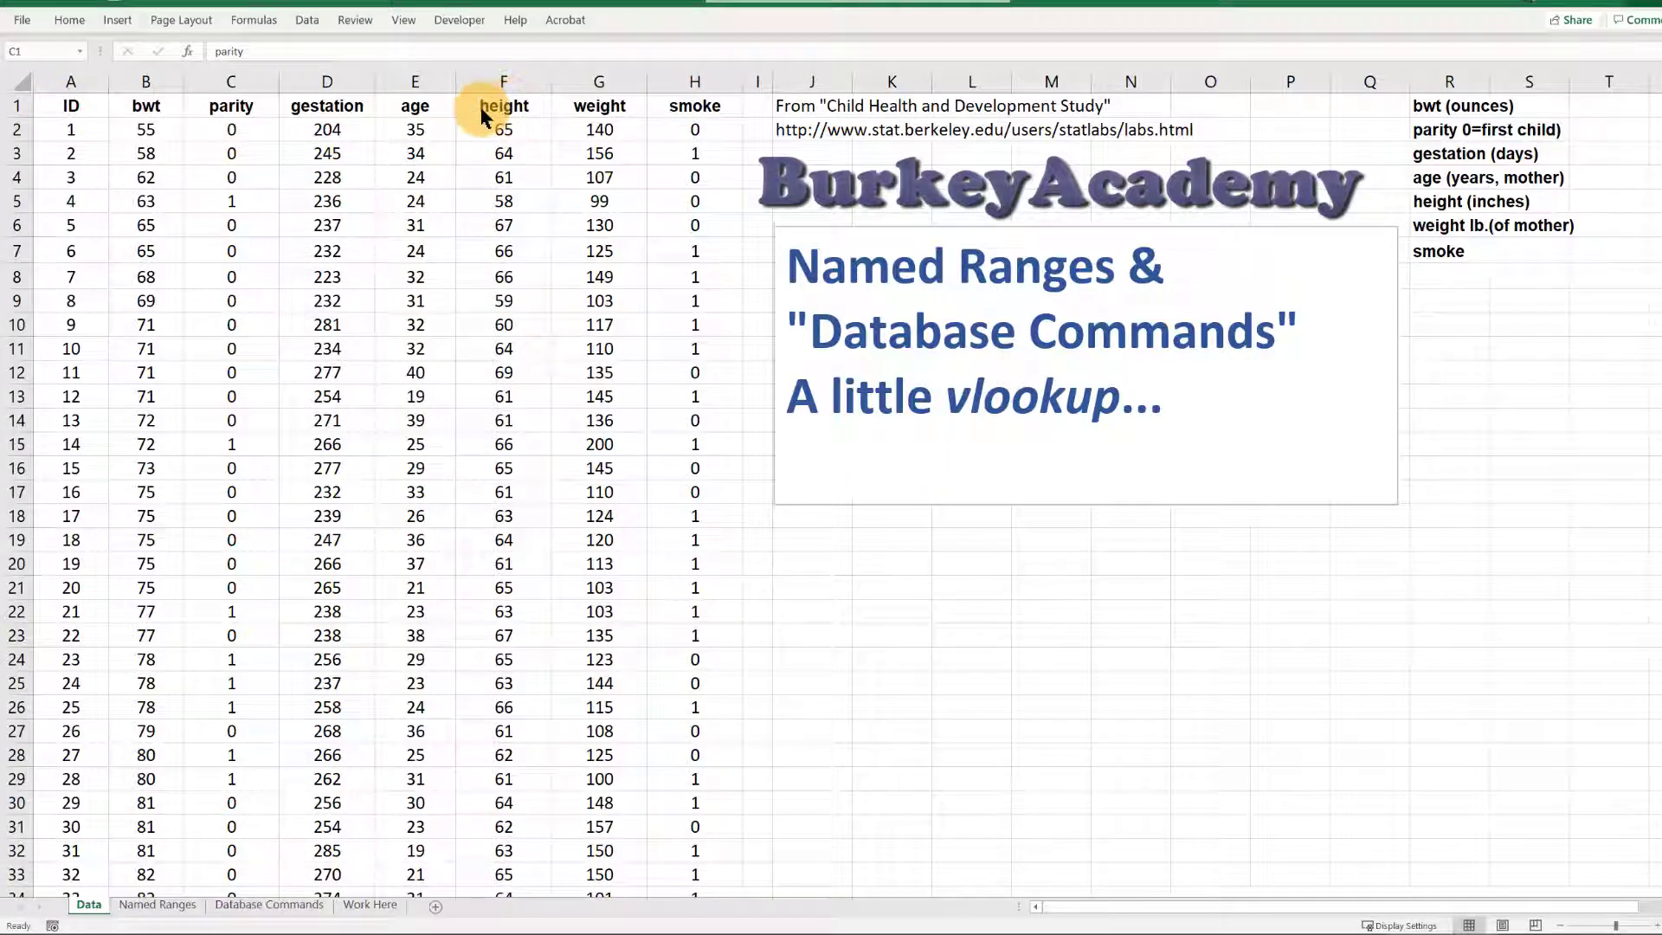
Step: Review the age, height, weight, smoke, bwt, gestation, parity and ID columns on the Data sheet
left_click(405, 105)
left_click_drag(405, 106, 593, 105)
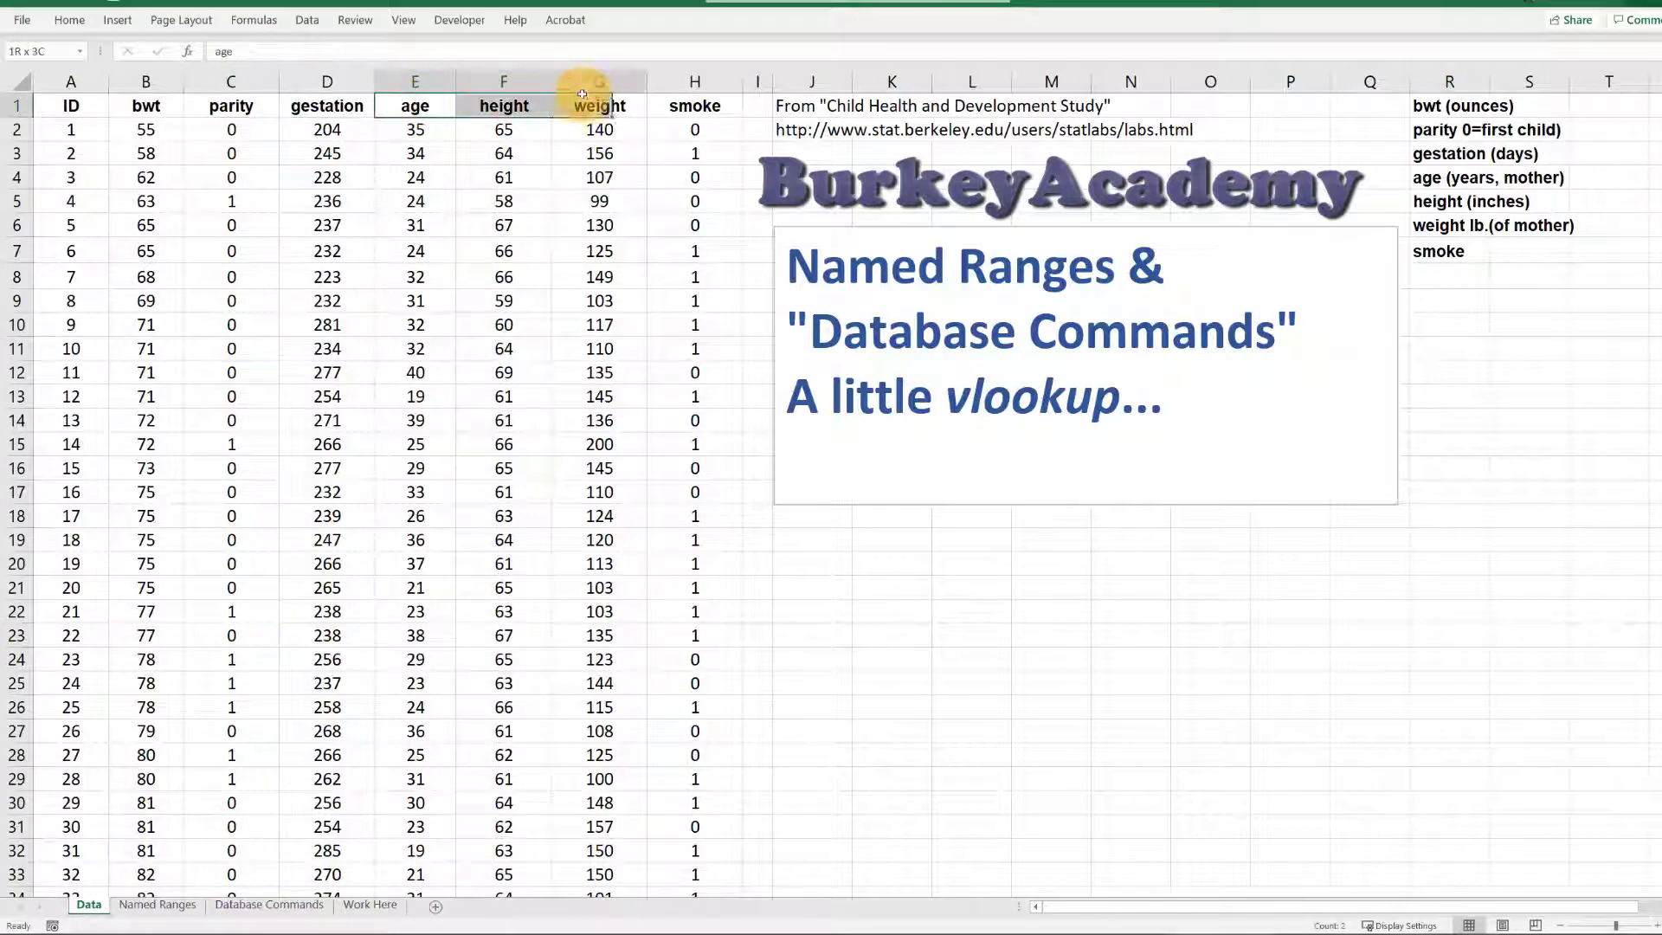
left_click(700, 103)
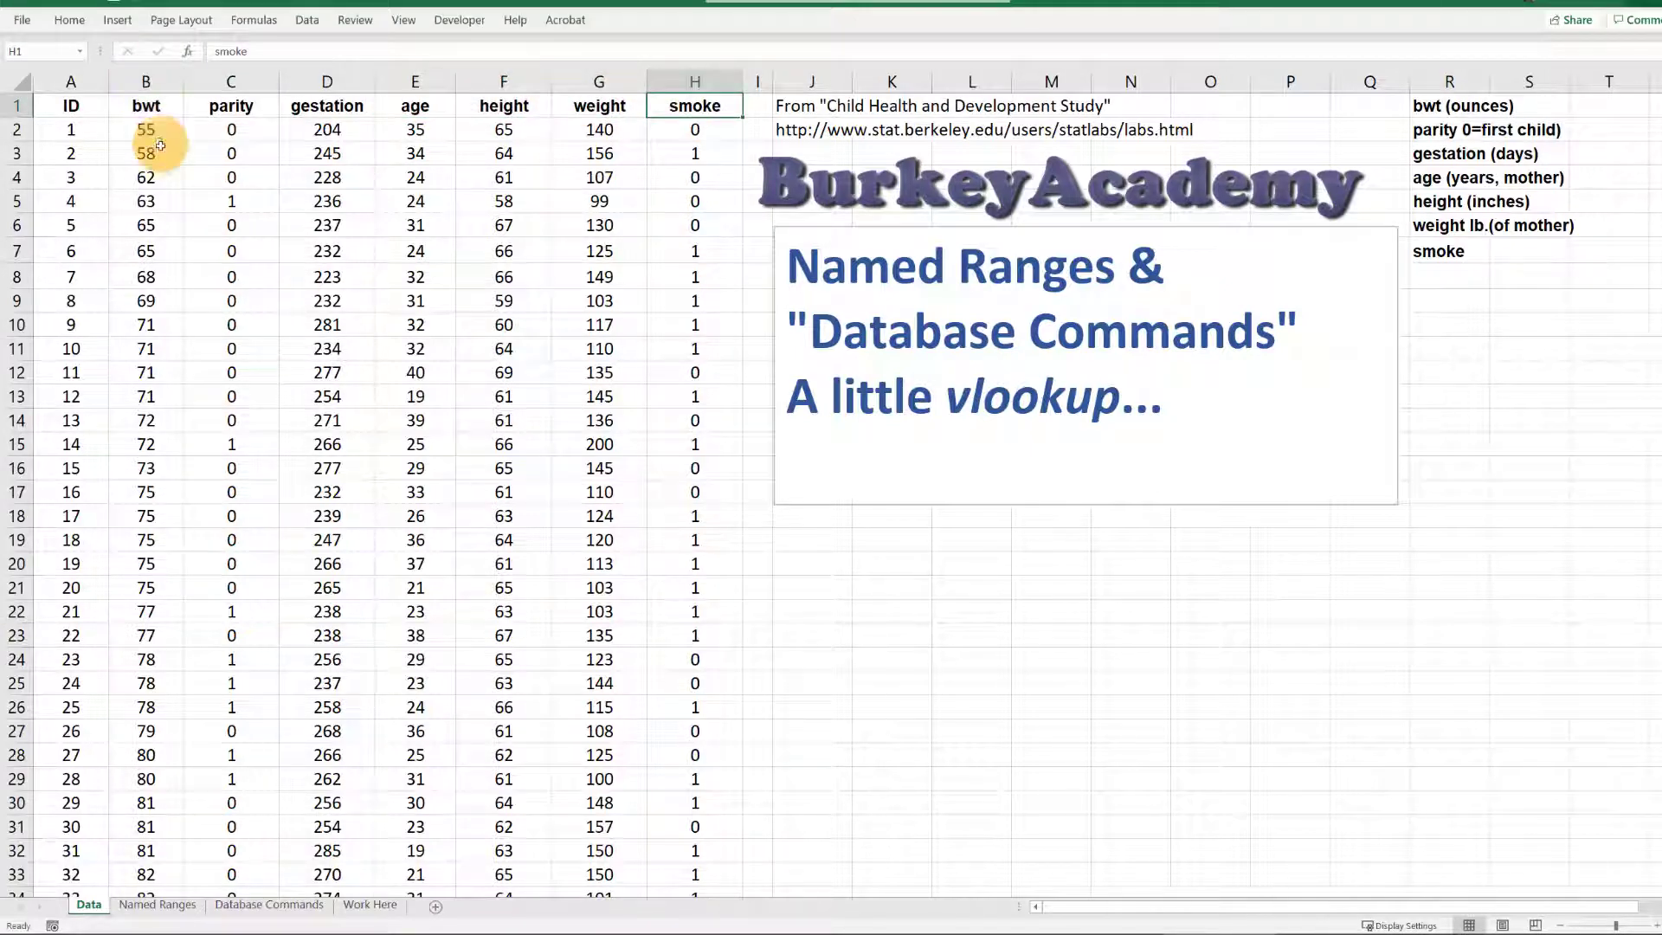
left_click(143, 105)
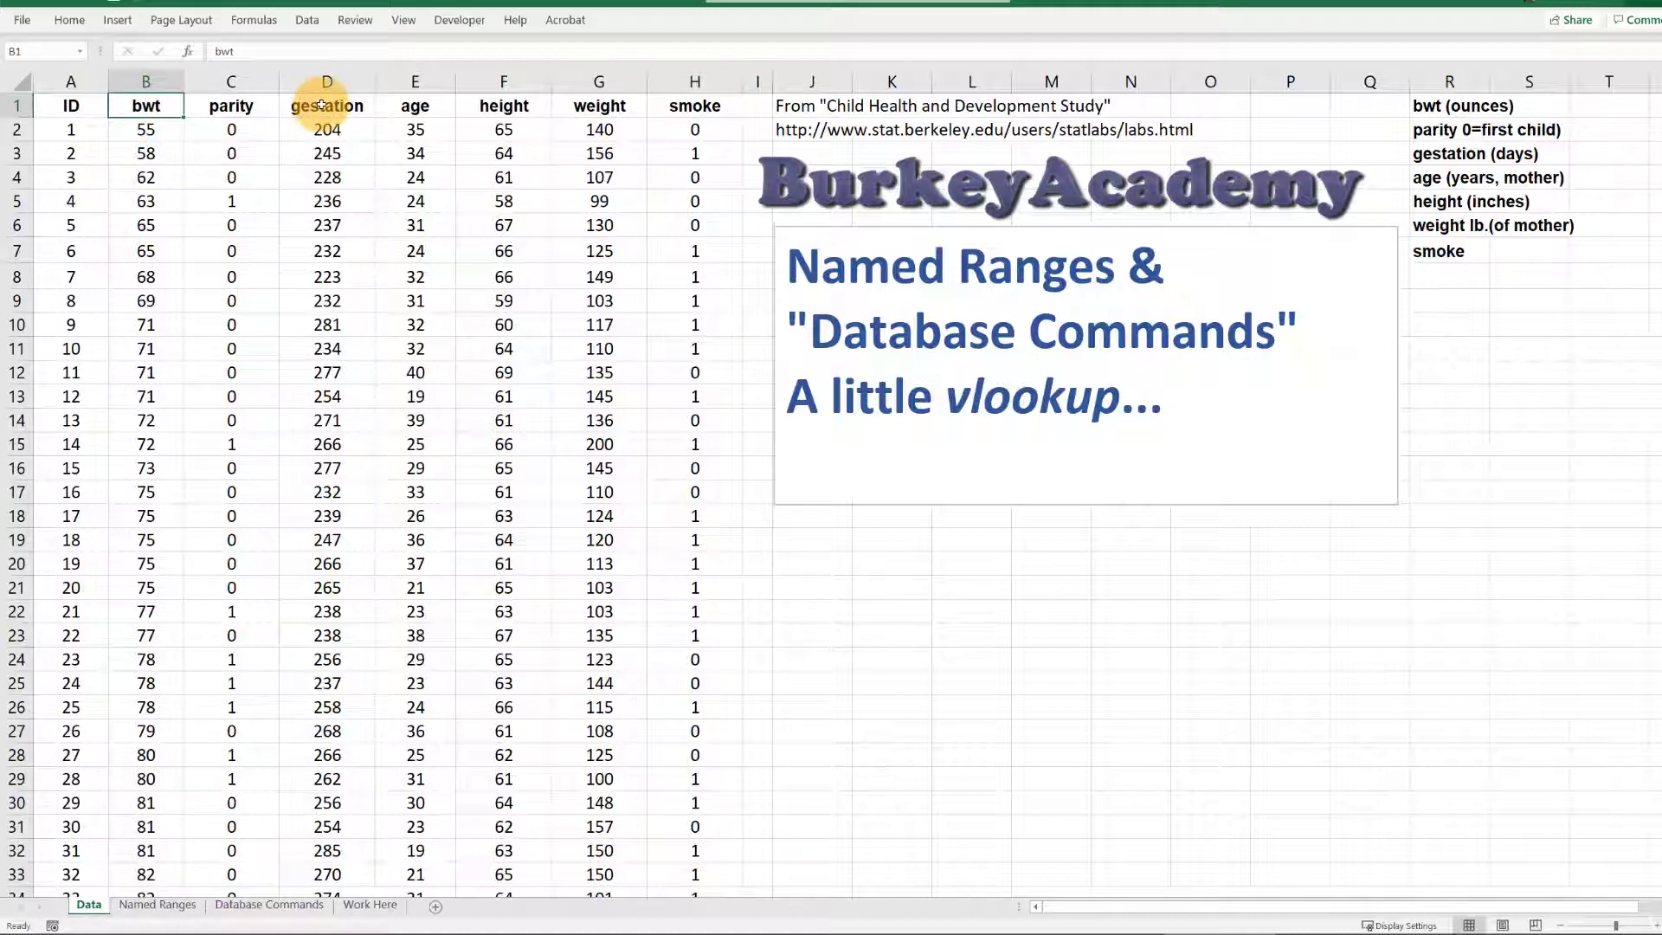
left_click(310, 105)
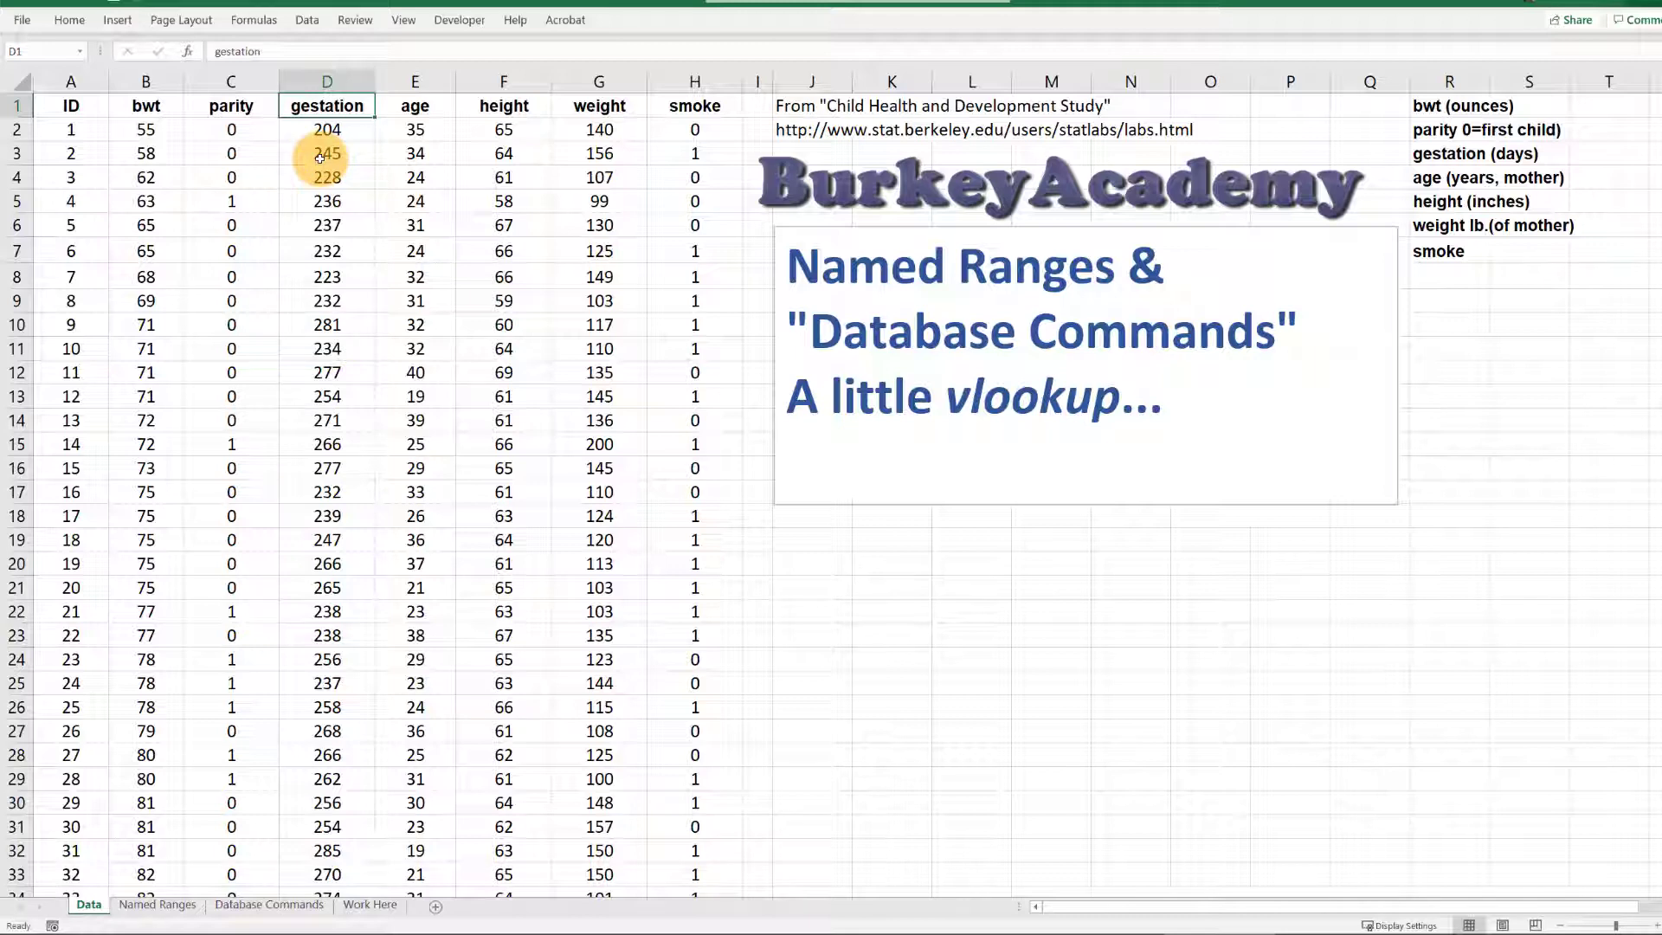
left_click(229, 104)
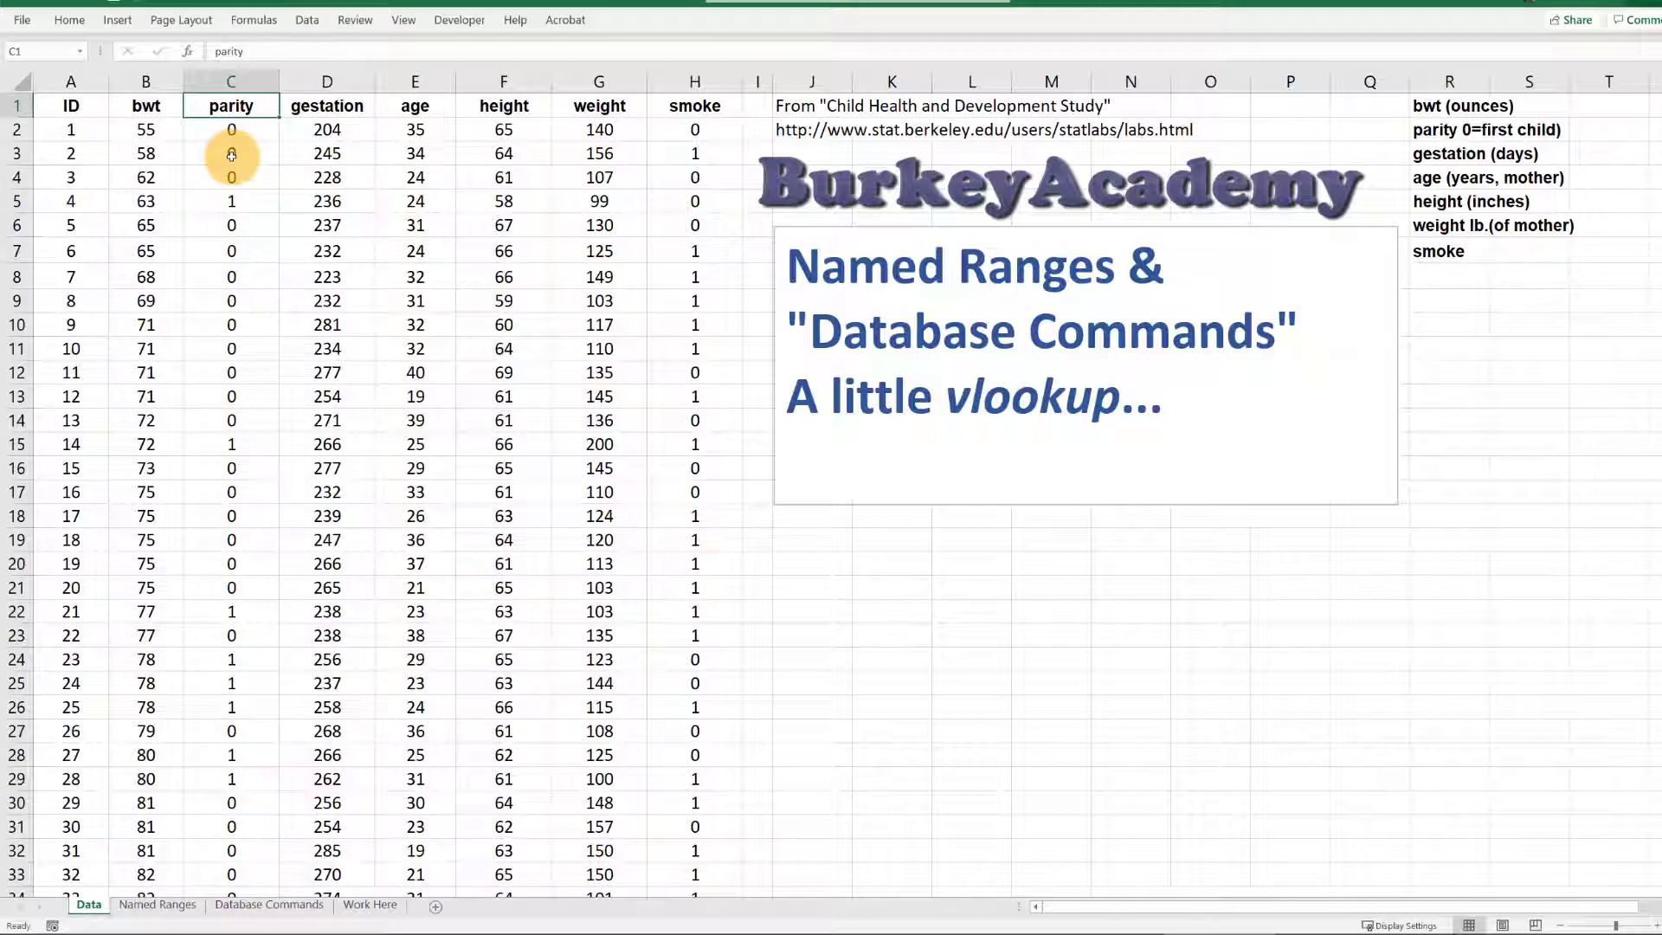
left_click_drag(70, 105, 86, 396)
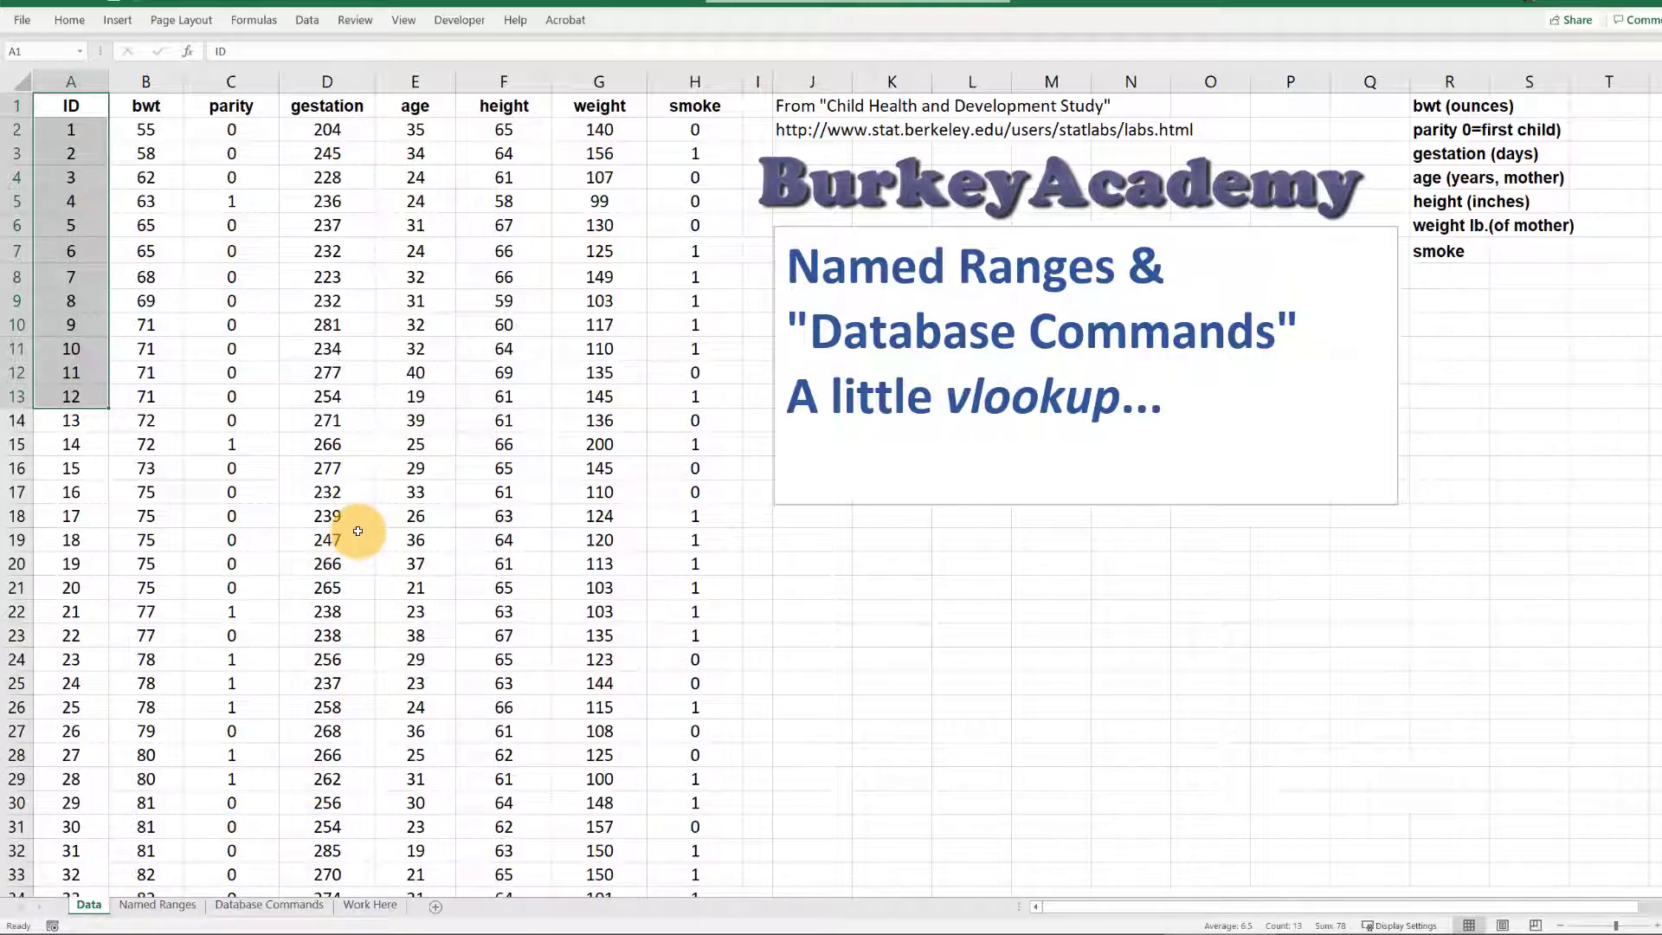
Step: On the Named Ranges sheet, calculate the average of the Test1 scores in D2:D12 in cell G3
left_click(152, 906)
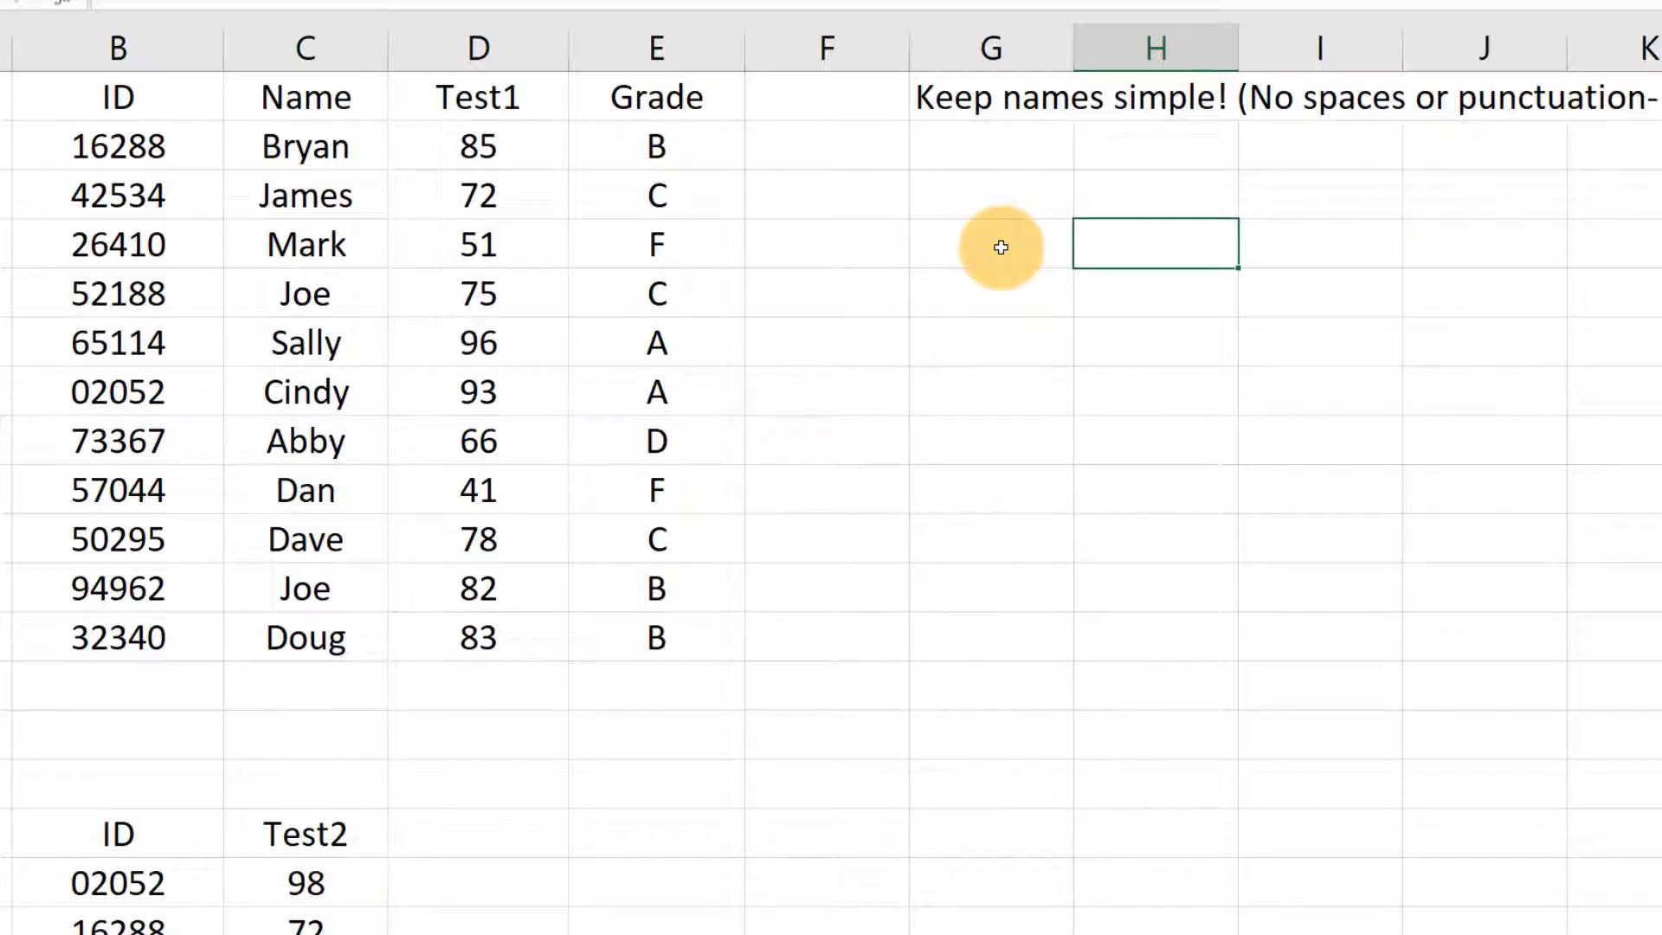
left_click_drag(87, 97, 612, 642)
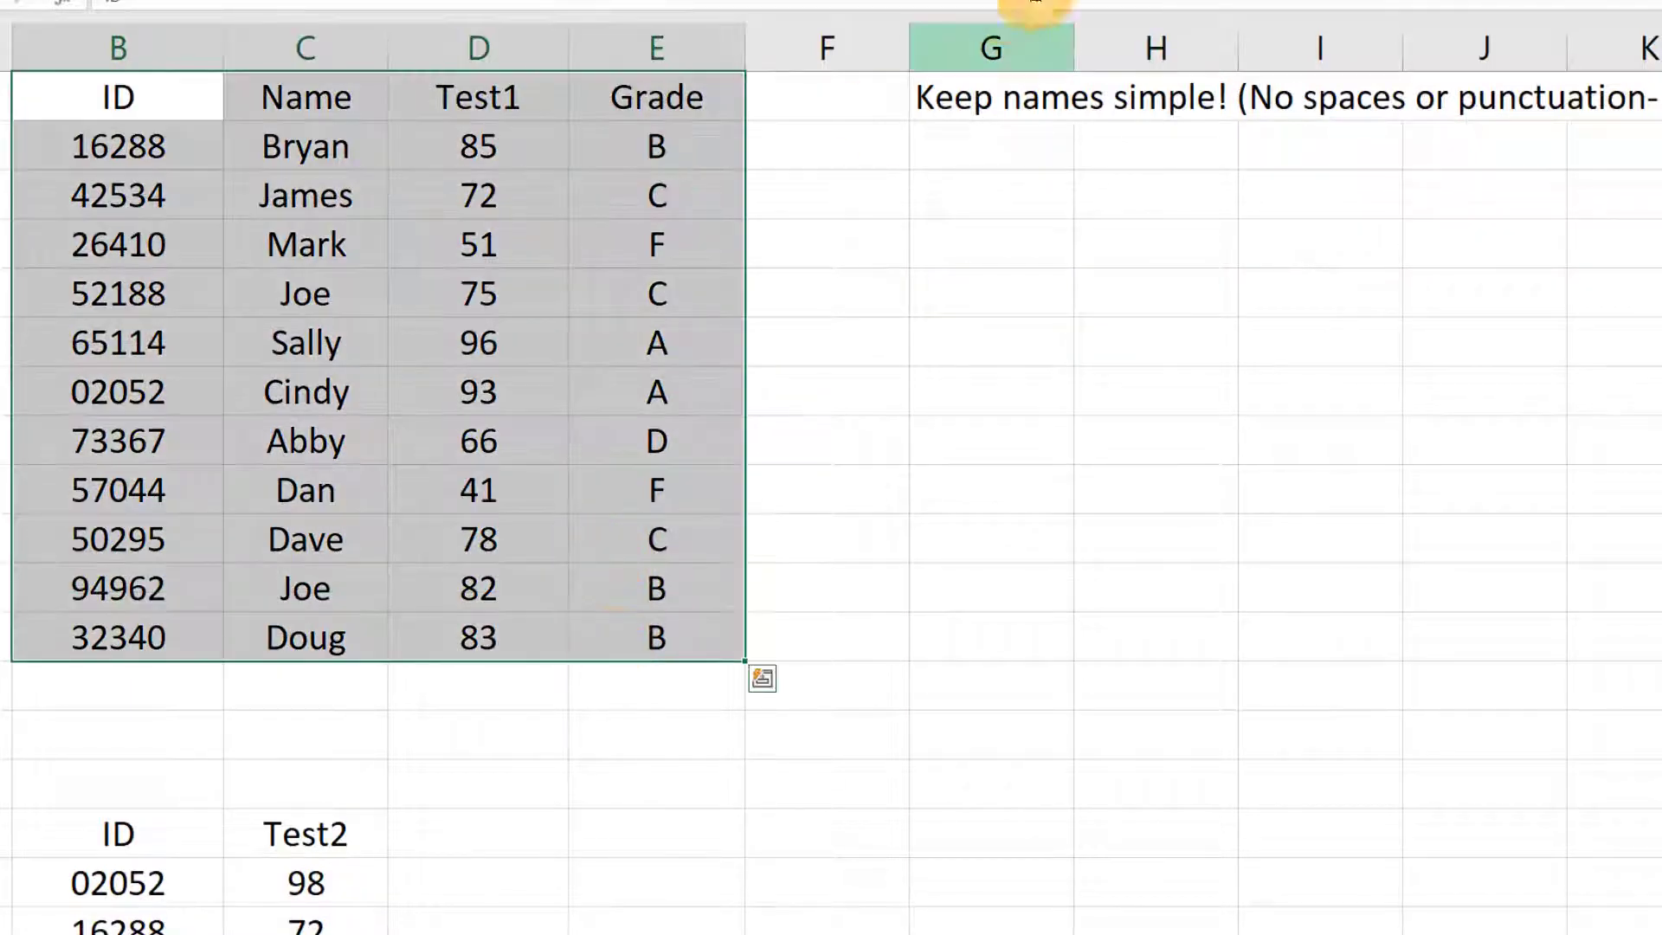
left_click(472, 141)
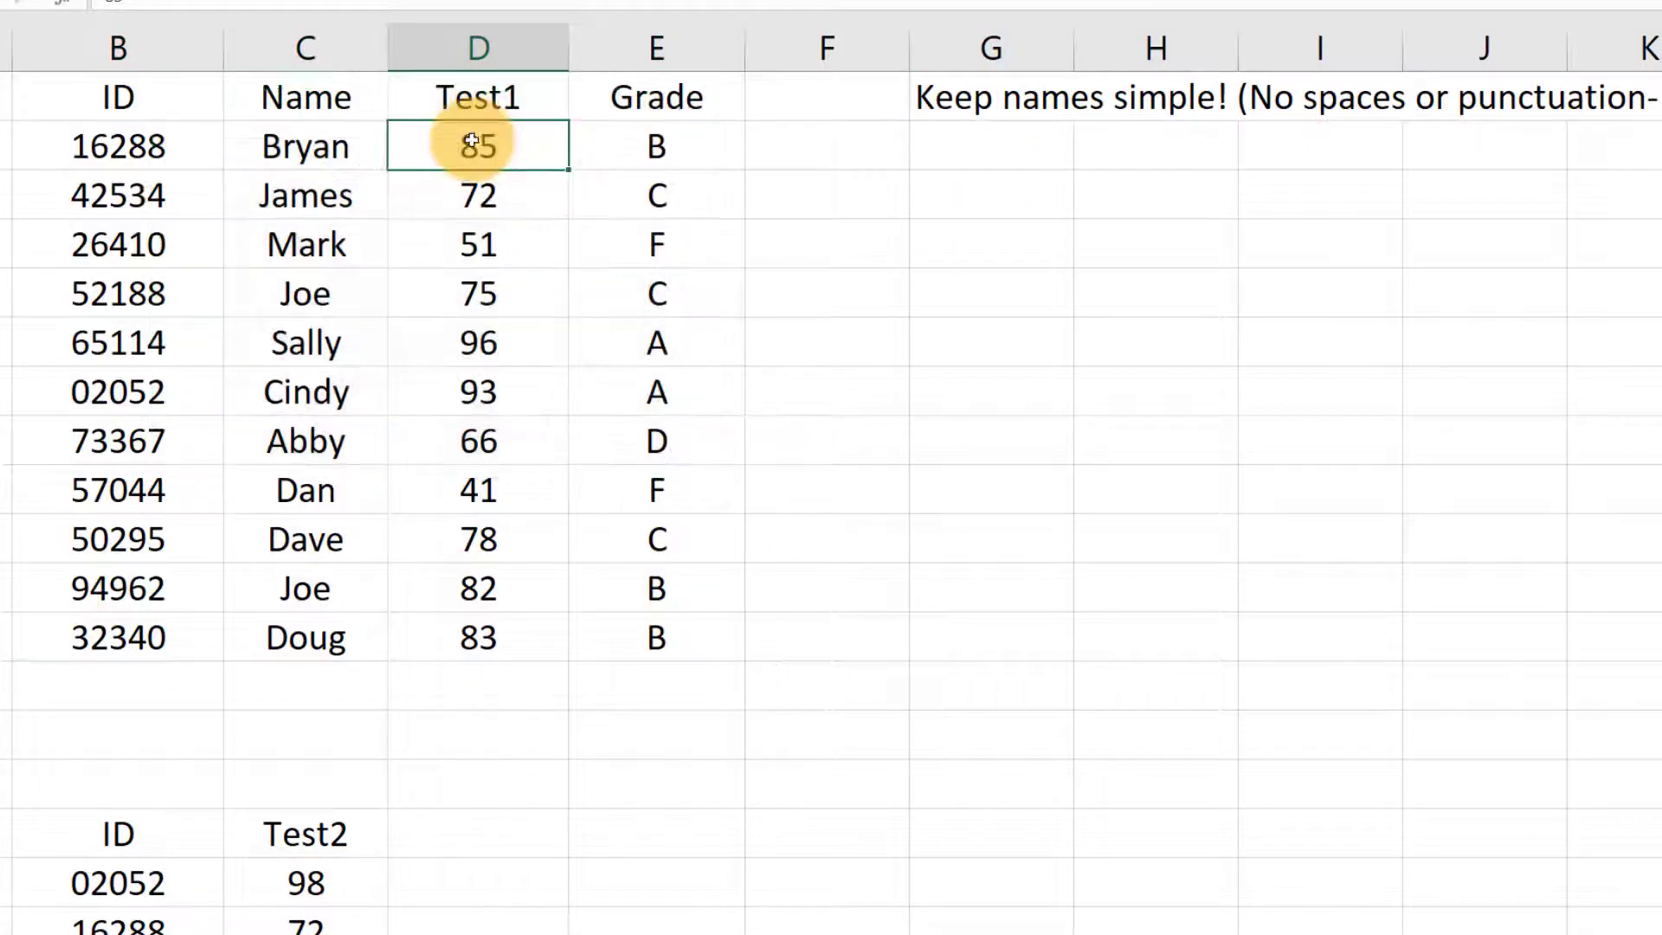
left_click_drag(472, 141, 479, 638)
left_click(958, 191)
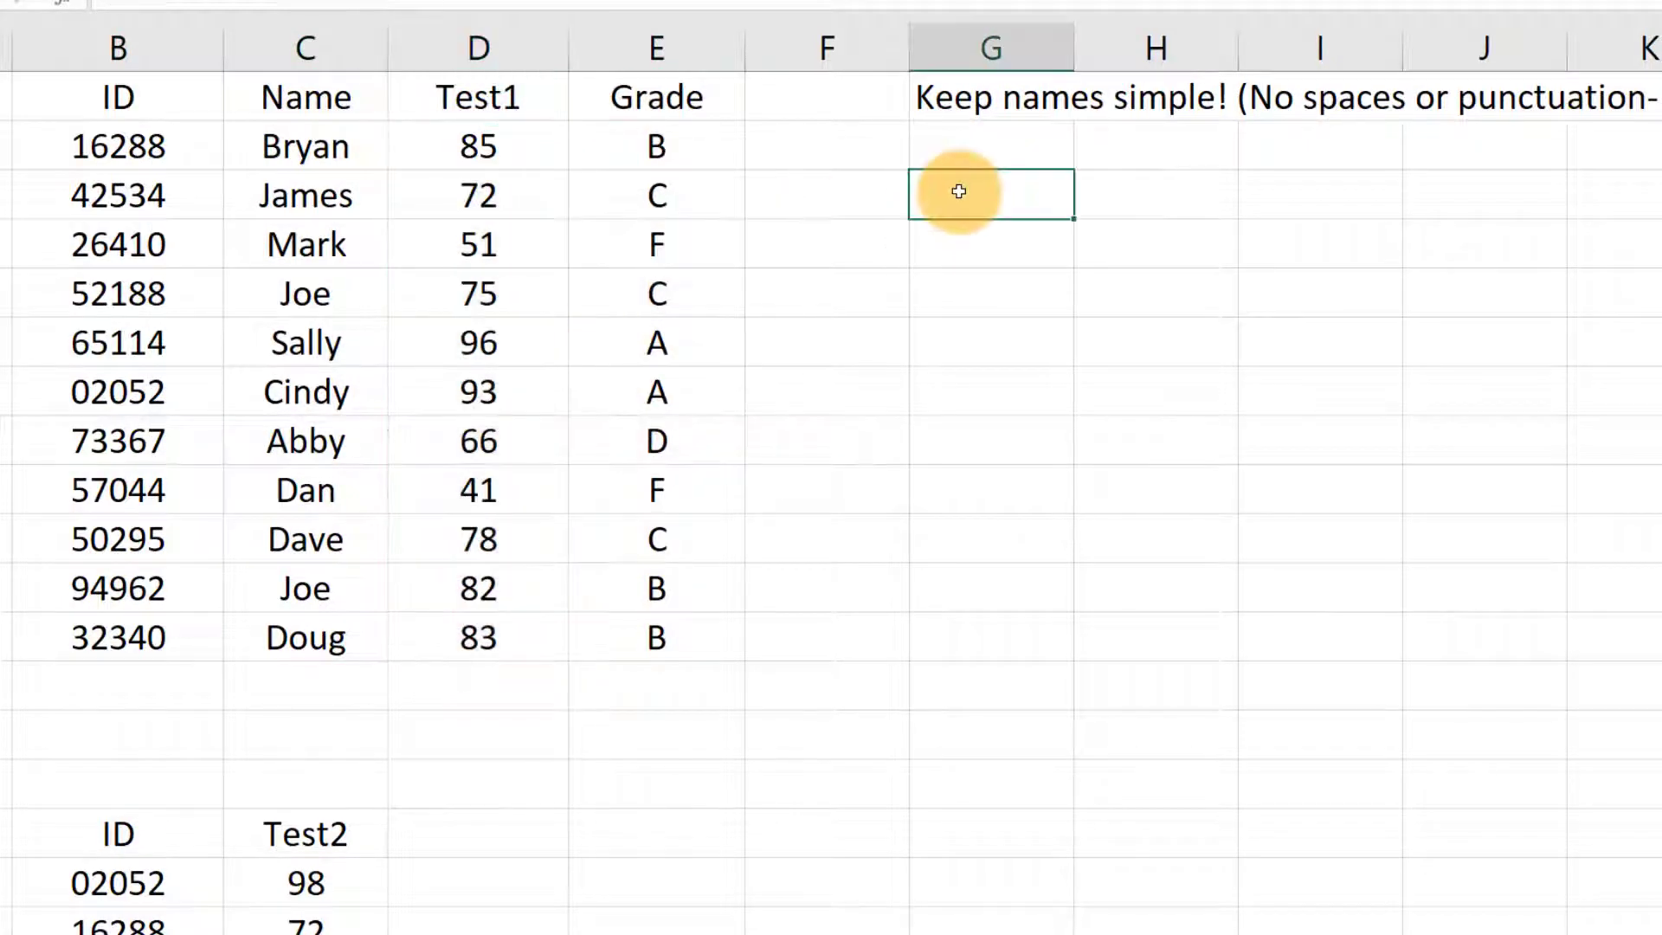
type("=average(")
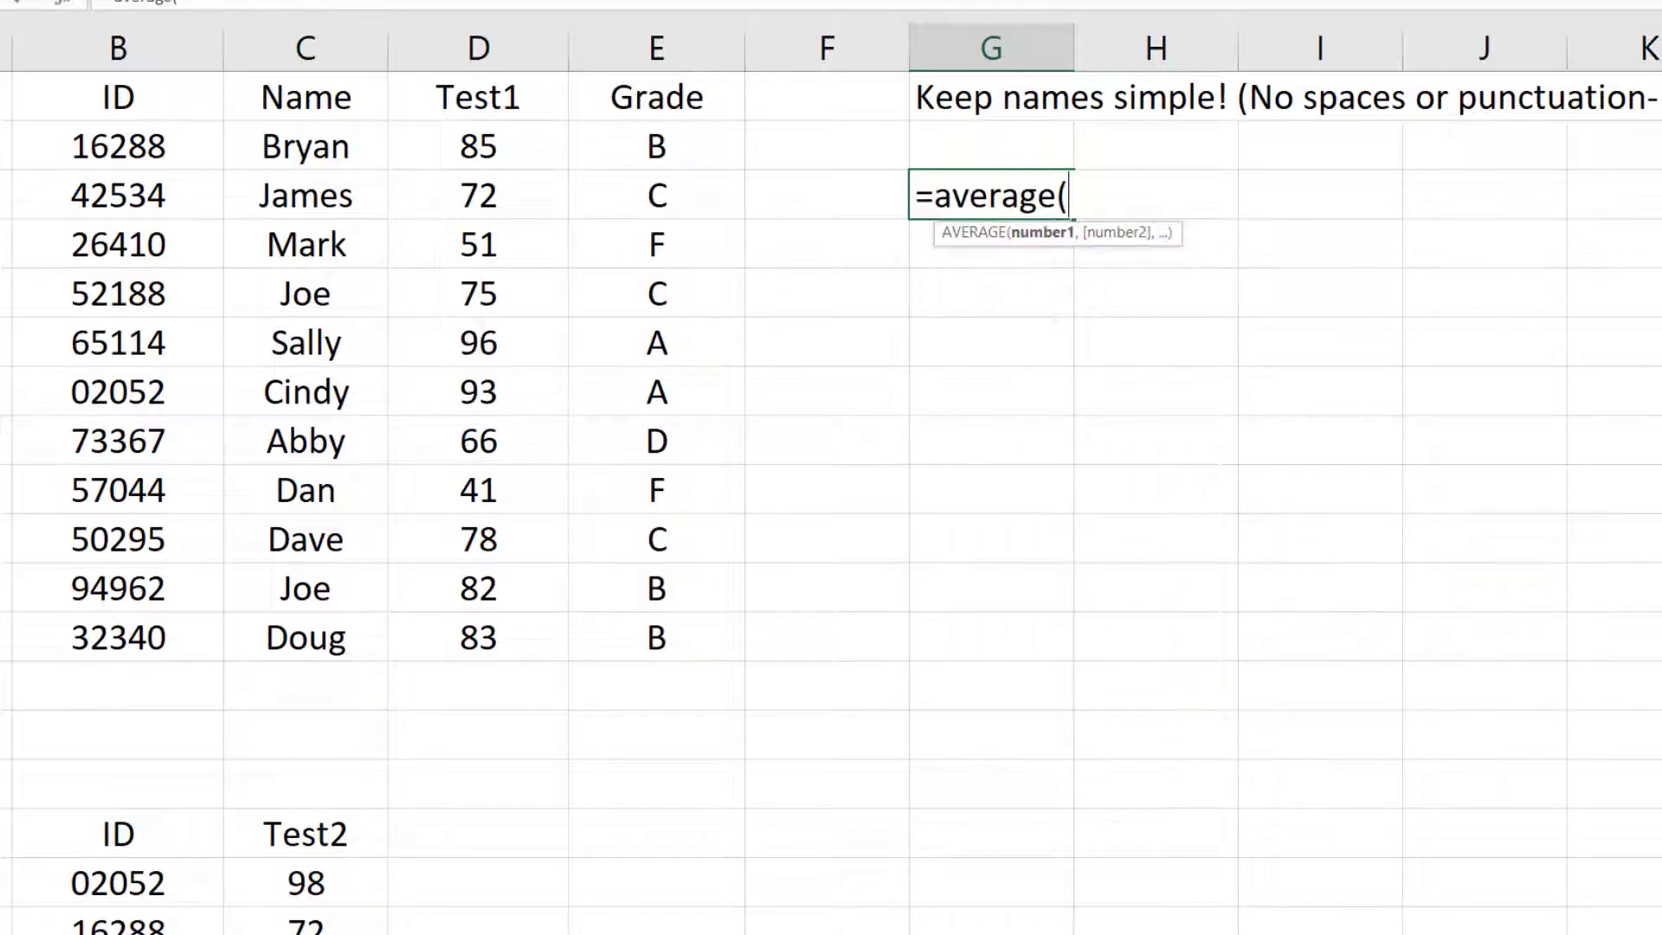
left_click_drag(475, 143, 526, 626)
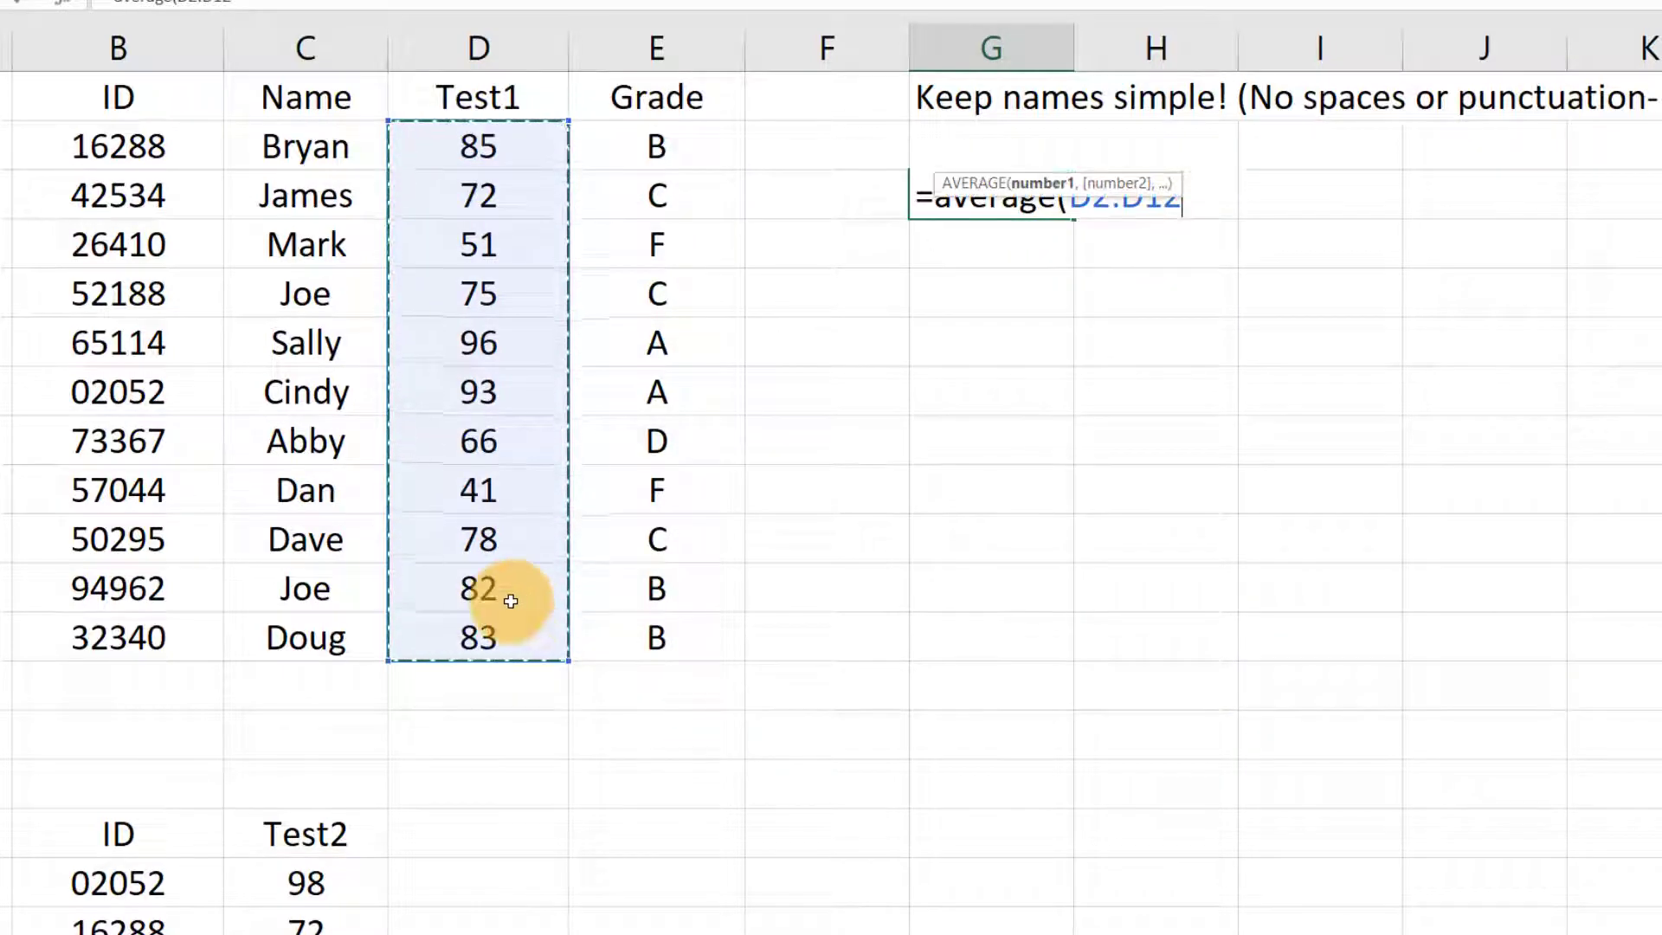
key("Return")
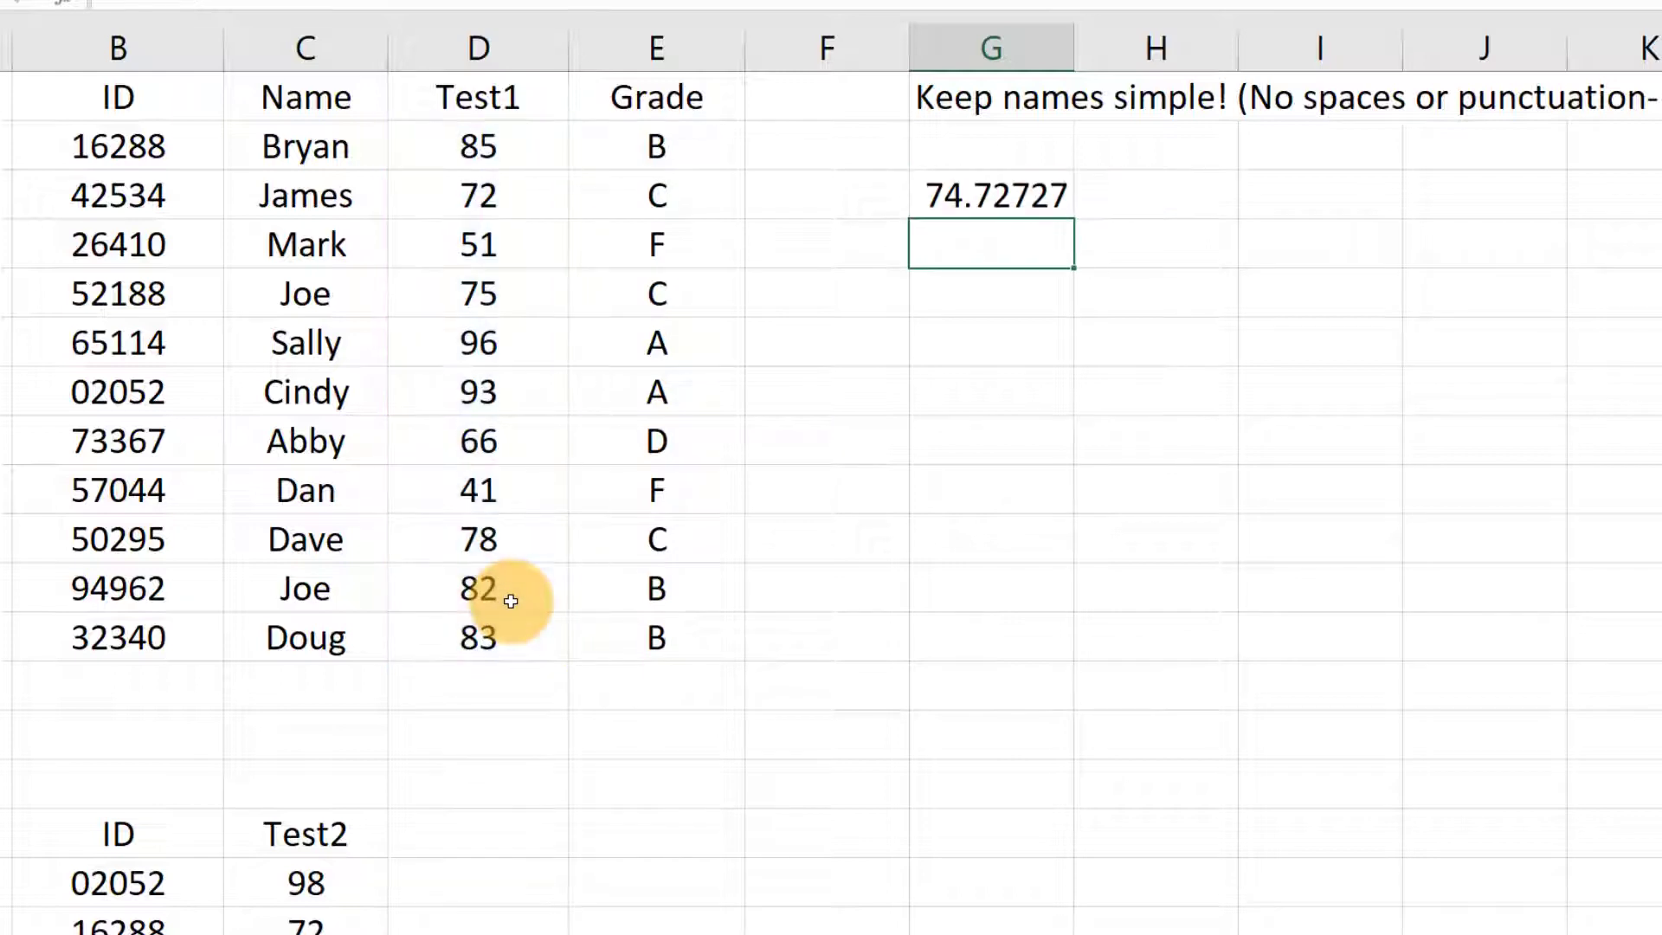
key("Up")
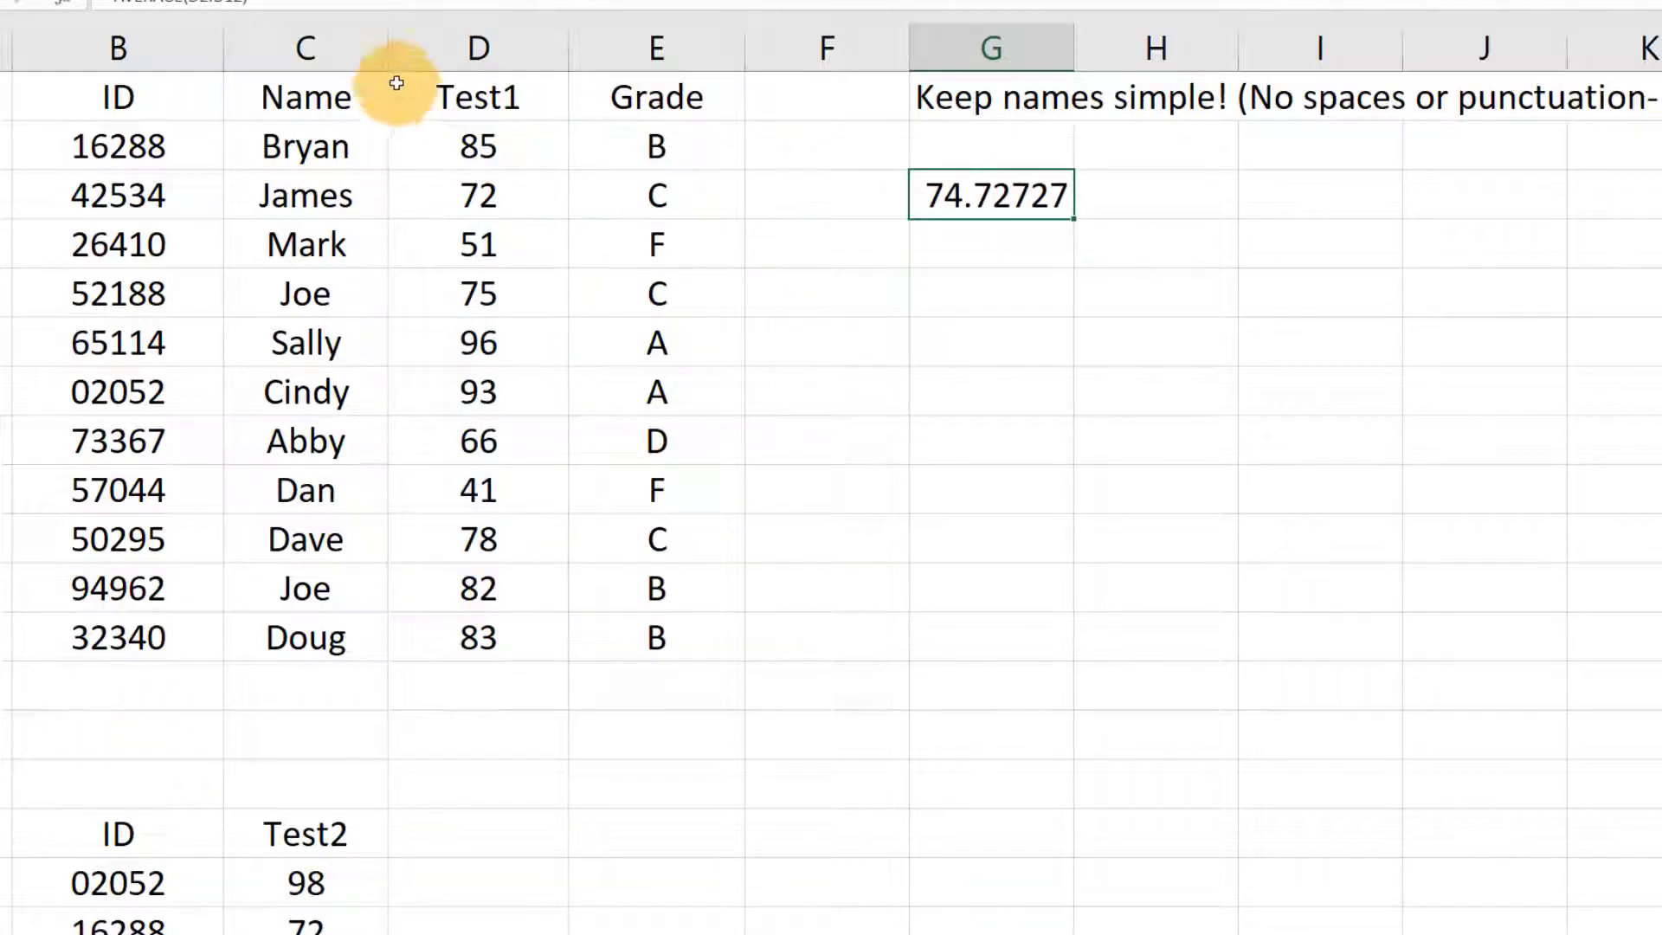
Step: Inspect the Test1 column and the cell range referenced by the average formula in G3
left_click(439, 93)
left_click_drag(439, 93, 531, 632)
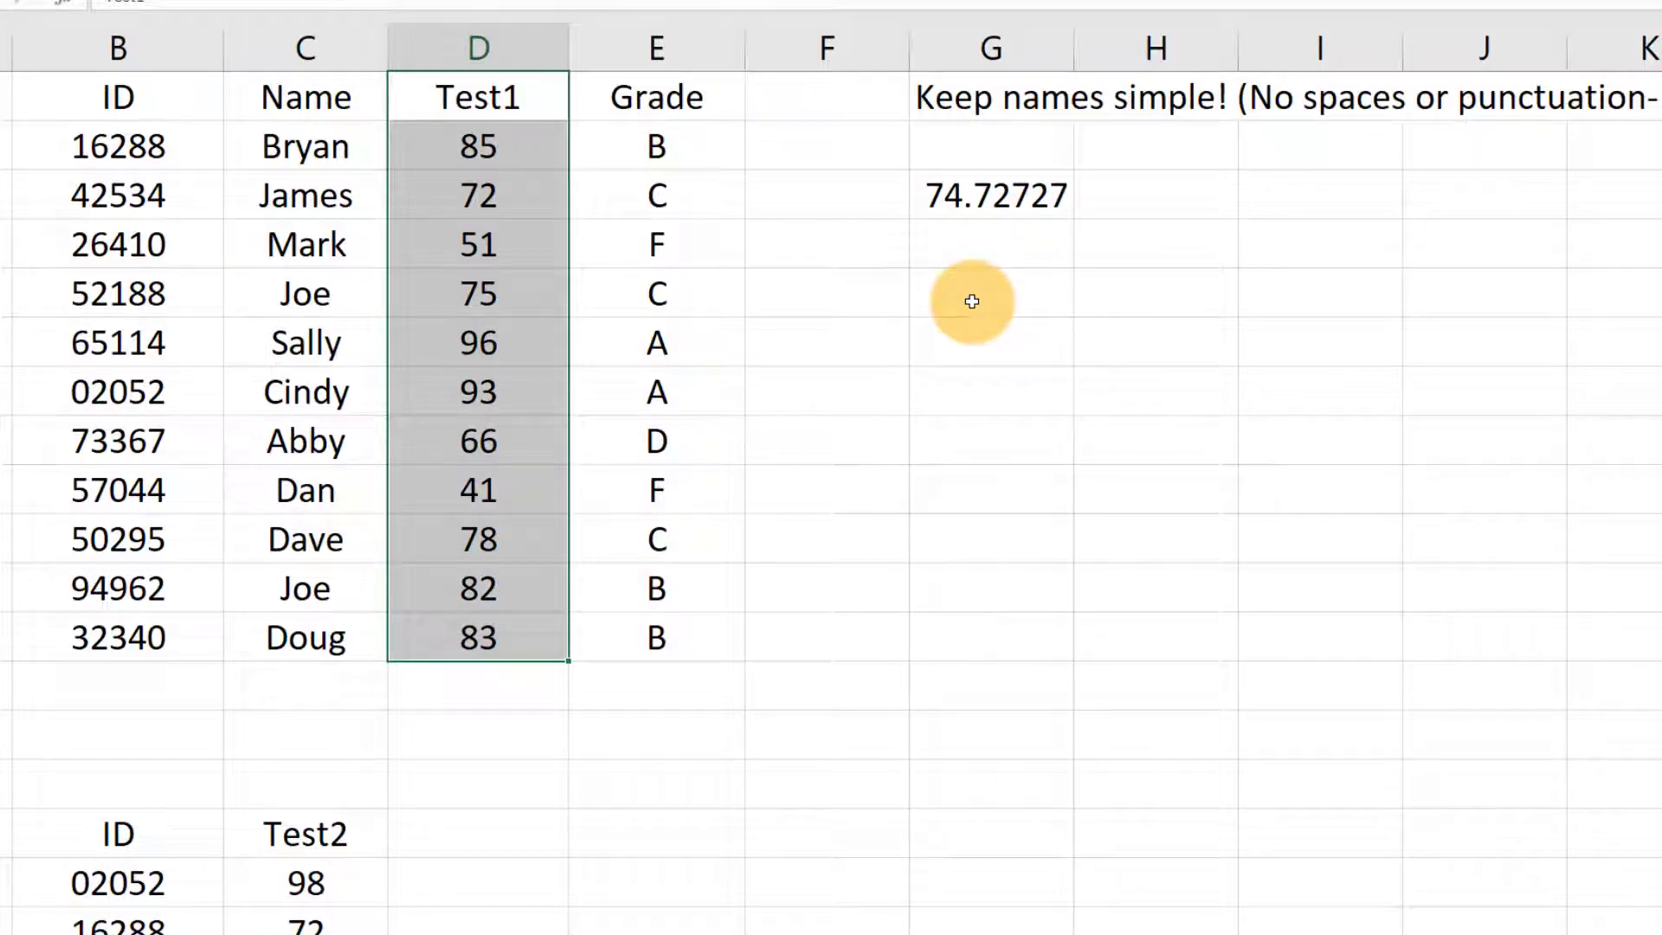
left_click(957, 197)
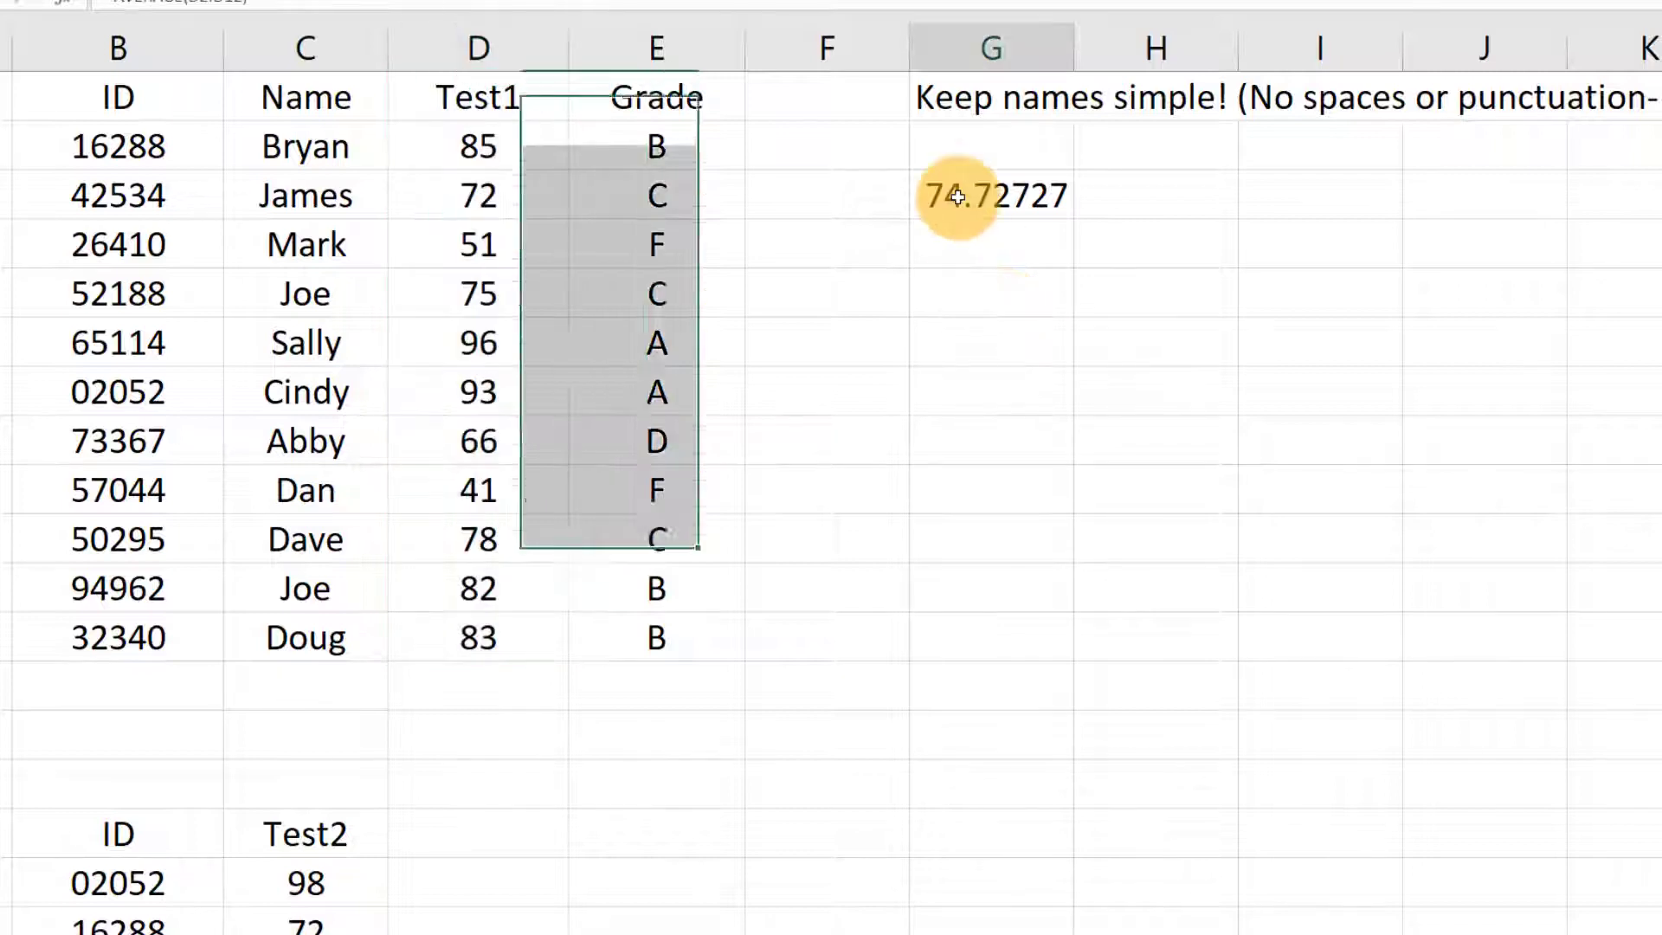
double_click(991, 208)
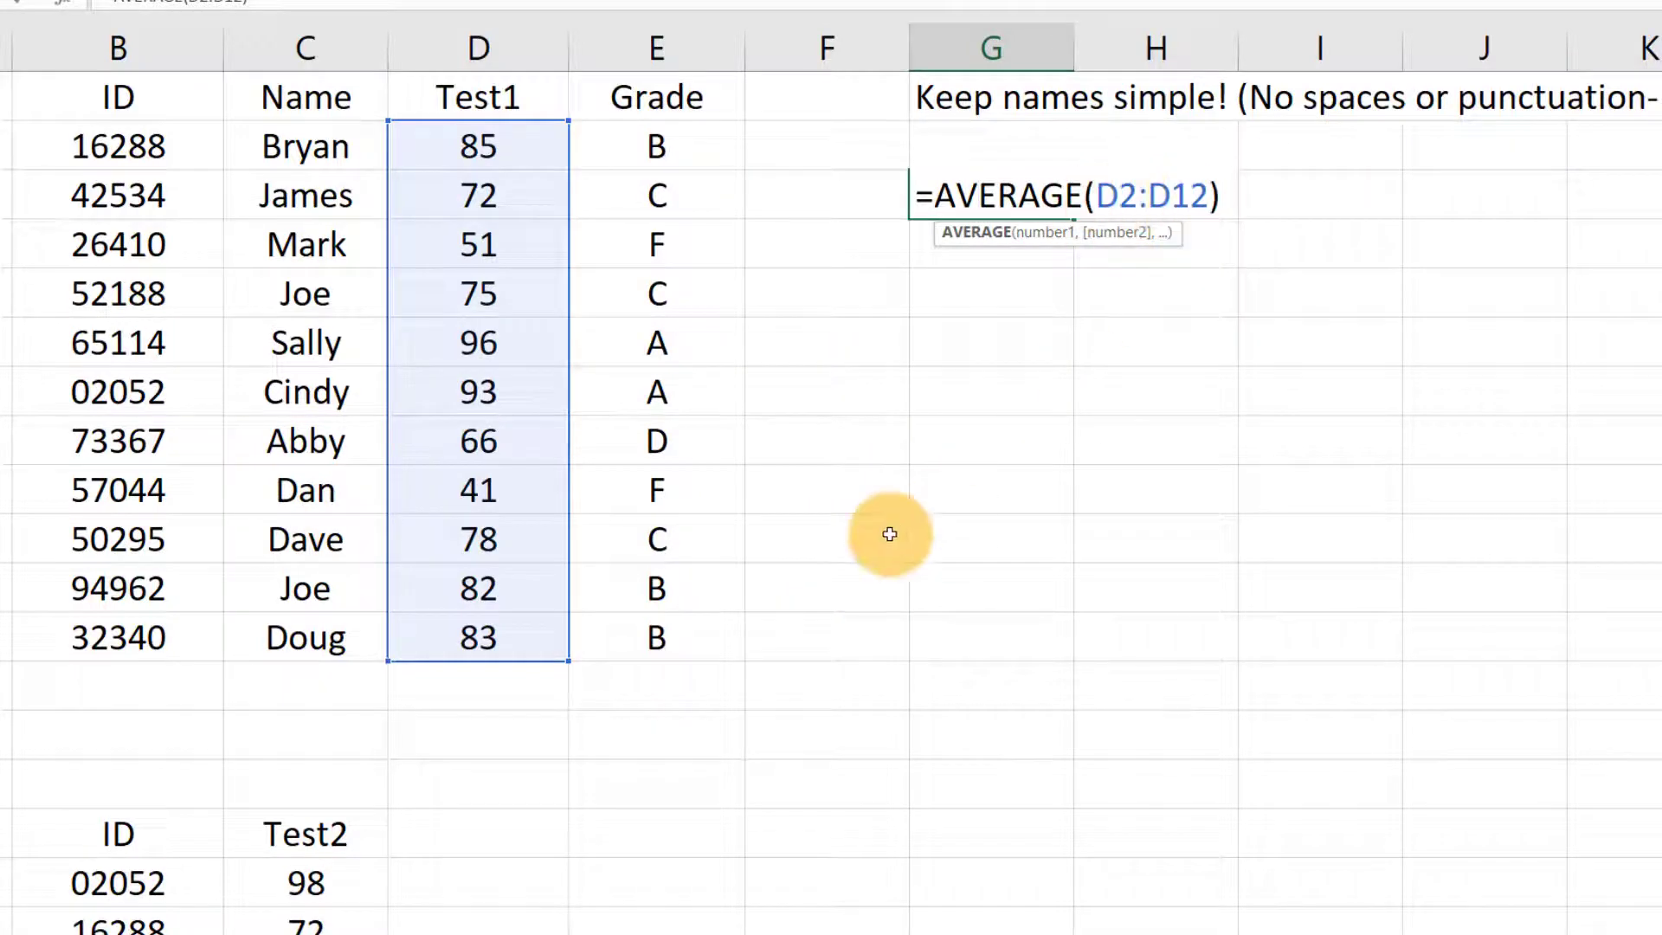
left_click(953, 304)
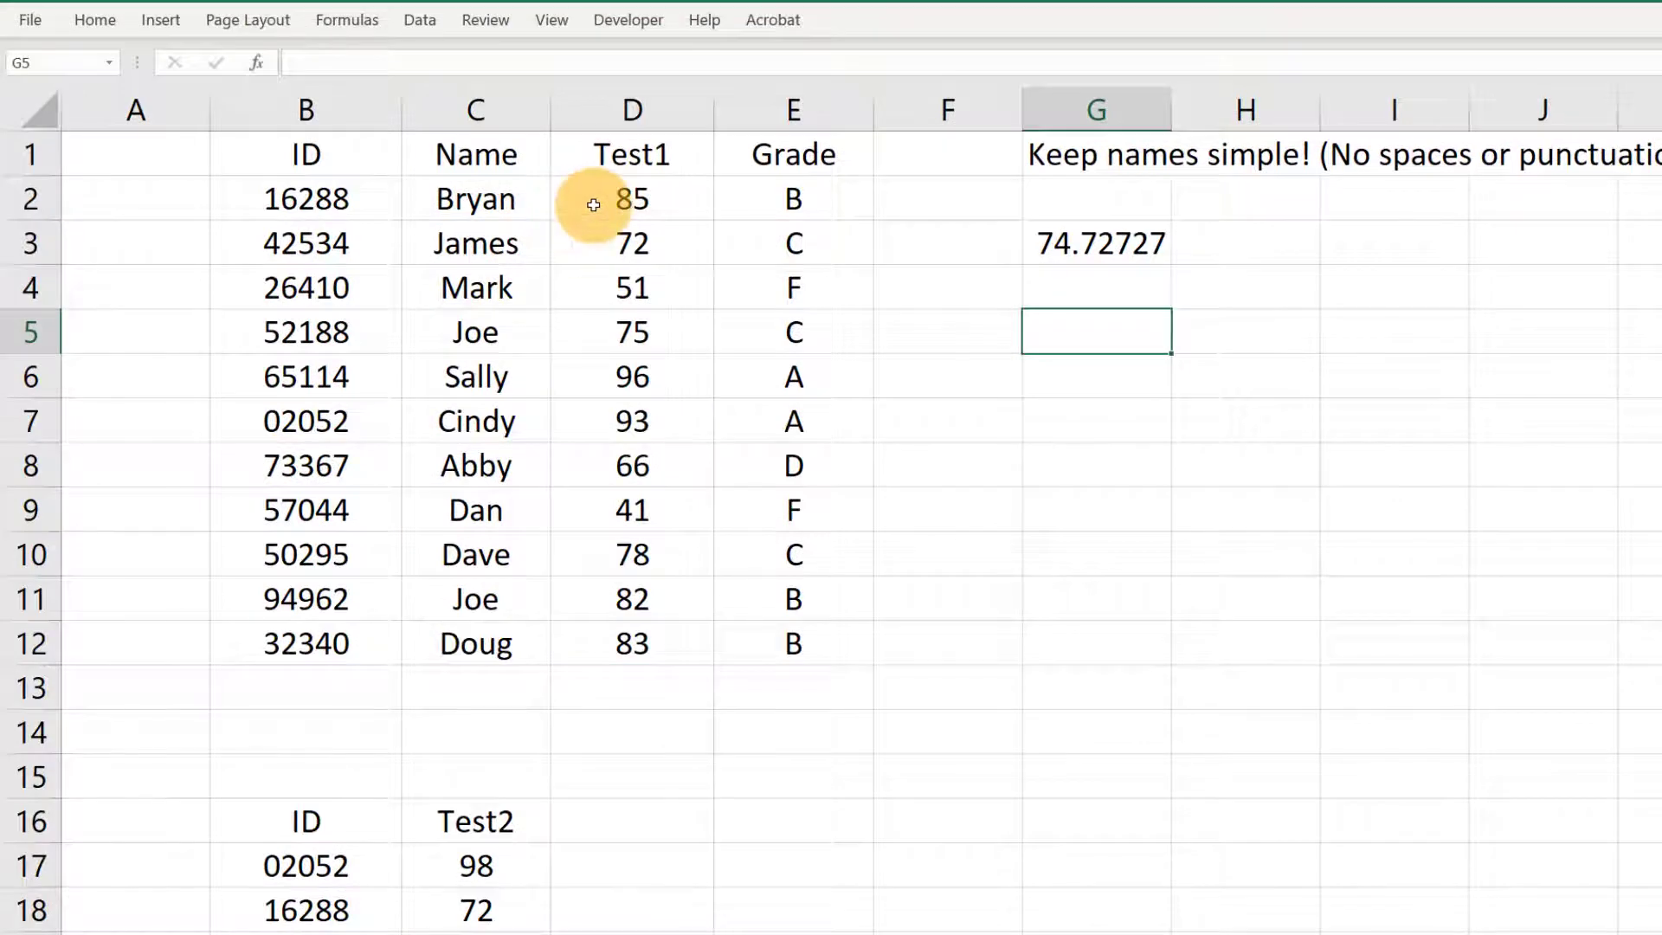
Step: Name the Test1 column range D1:D12, including its header, Test_1
left_click_drag(593, 204, 660, 661)
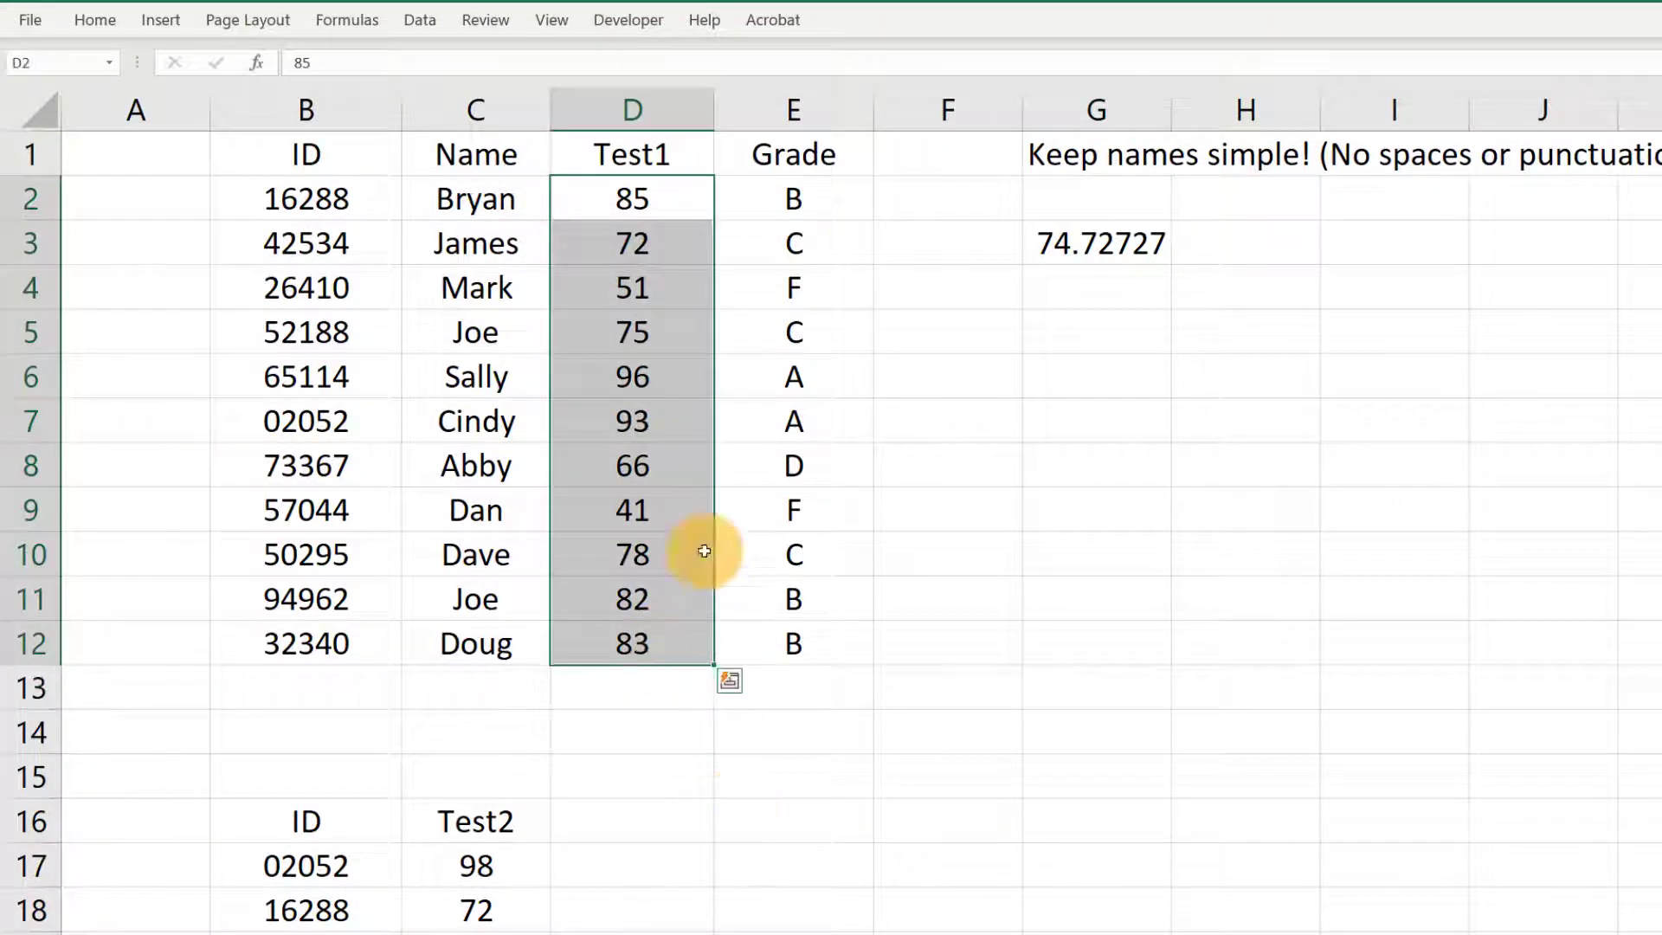
left_click_drag(605, 156, 639, 641)
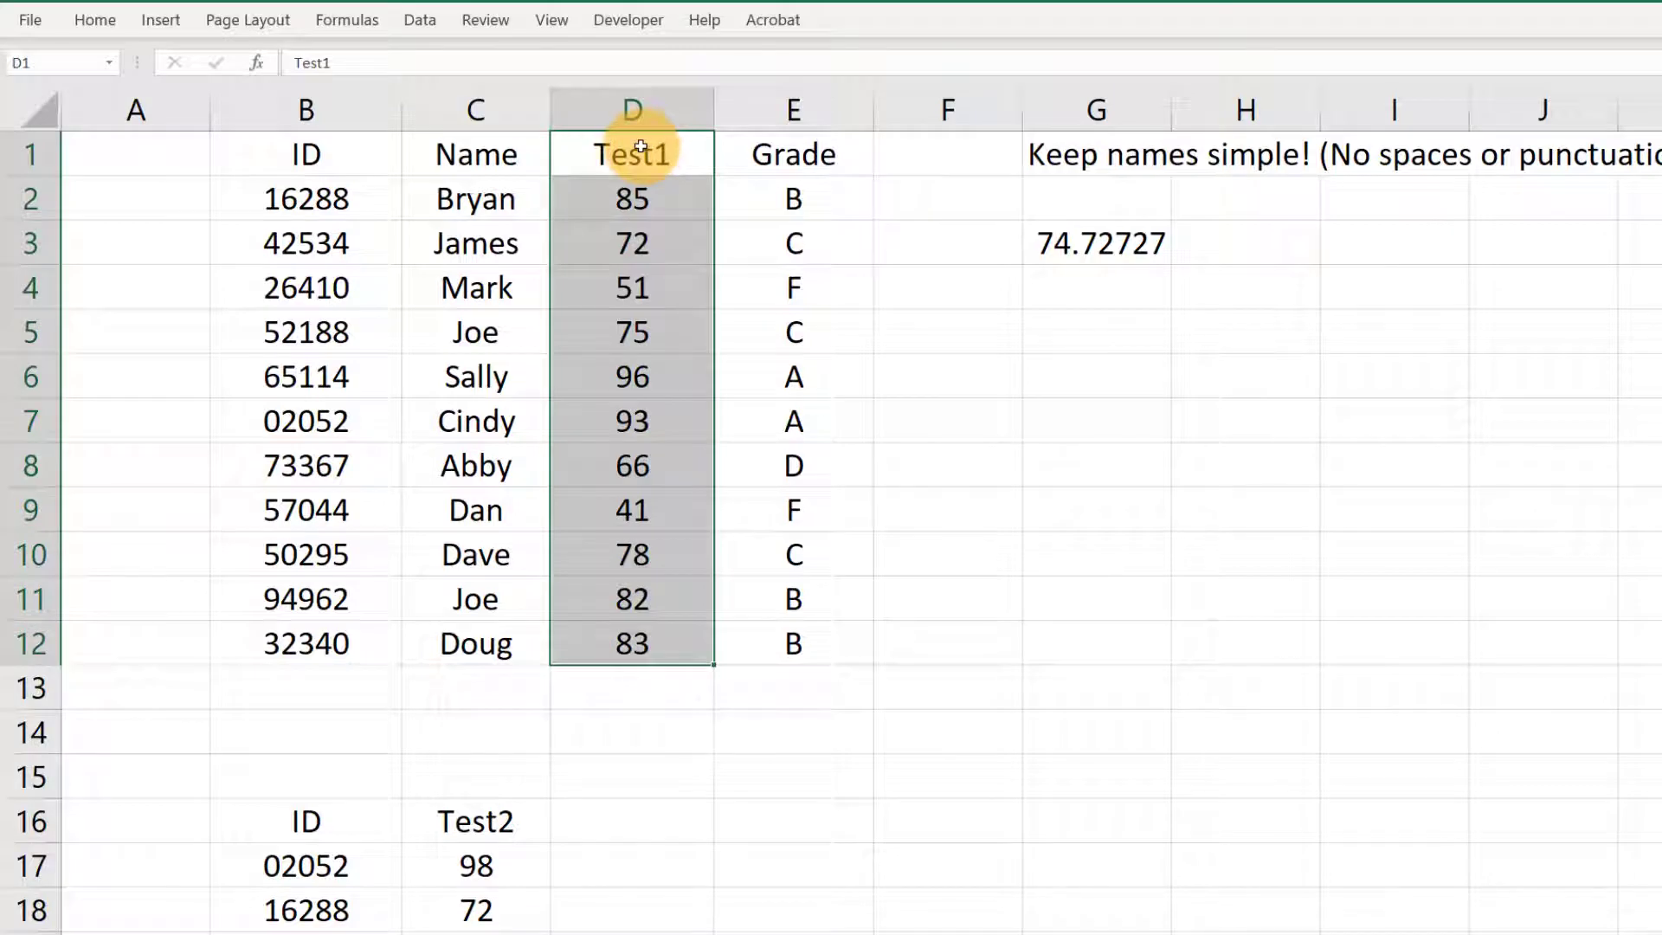
left_click_drag(638, 204, 630, 656)
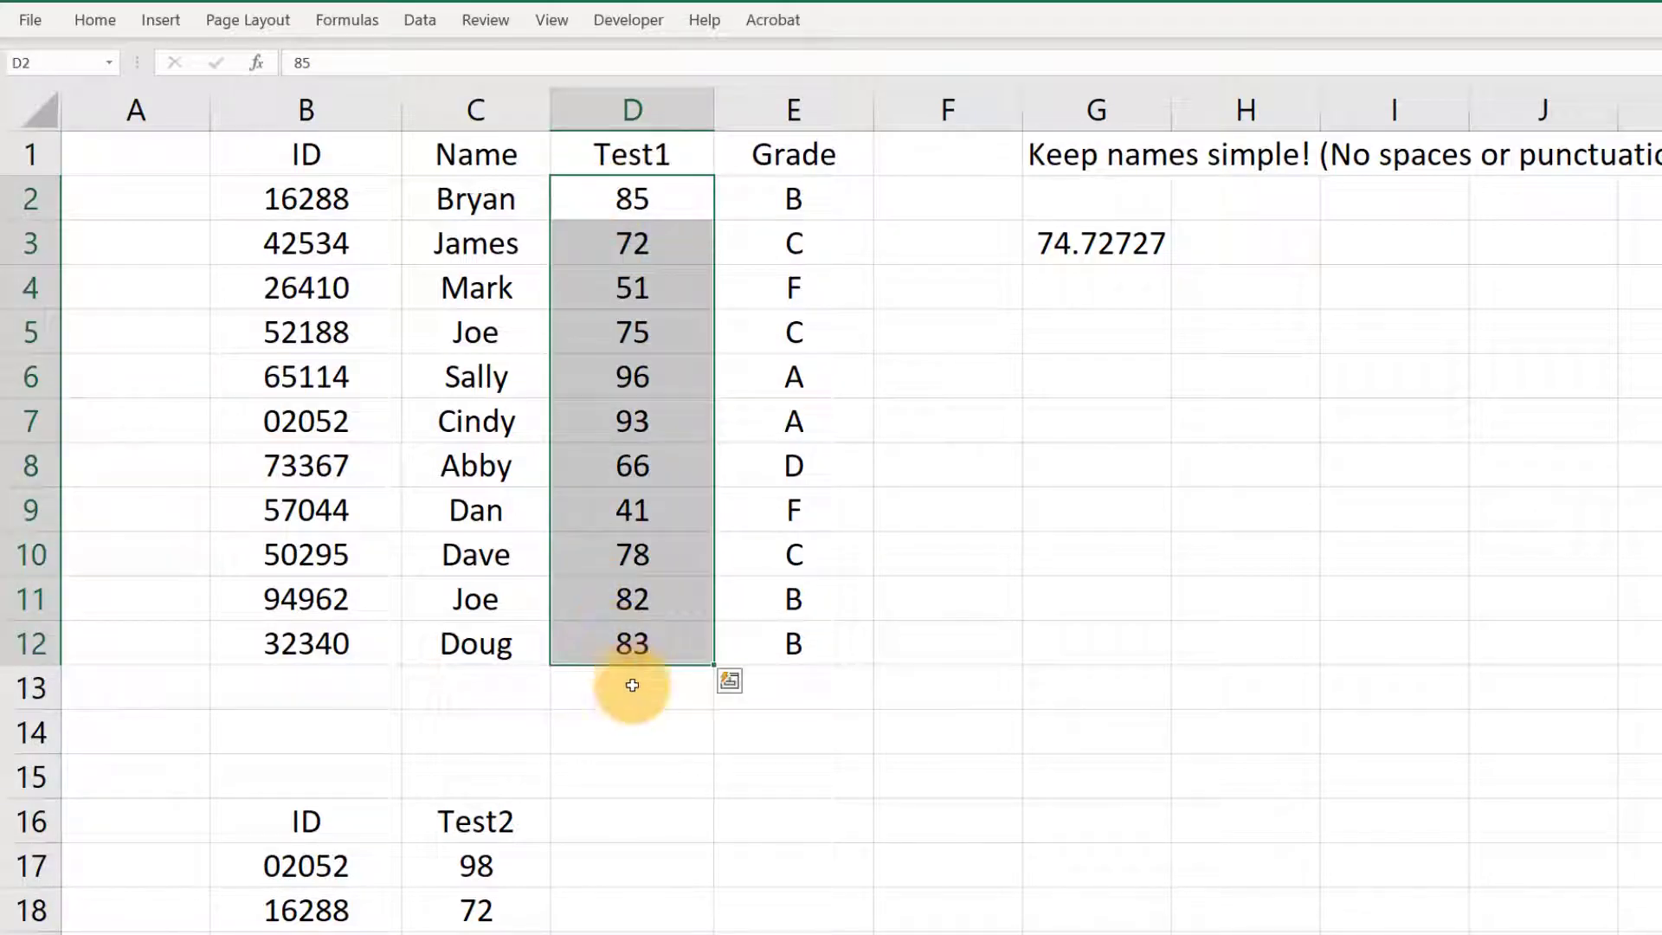
left_click(623, 156)
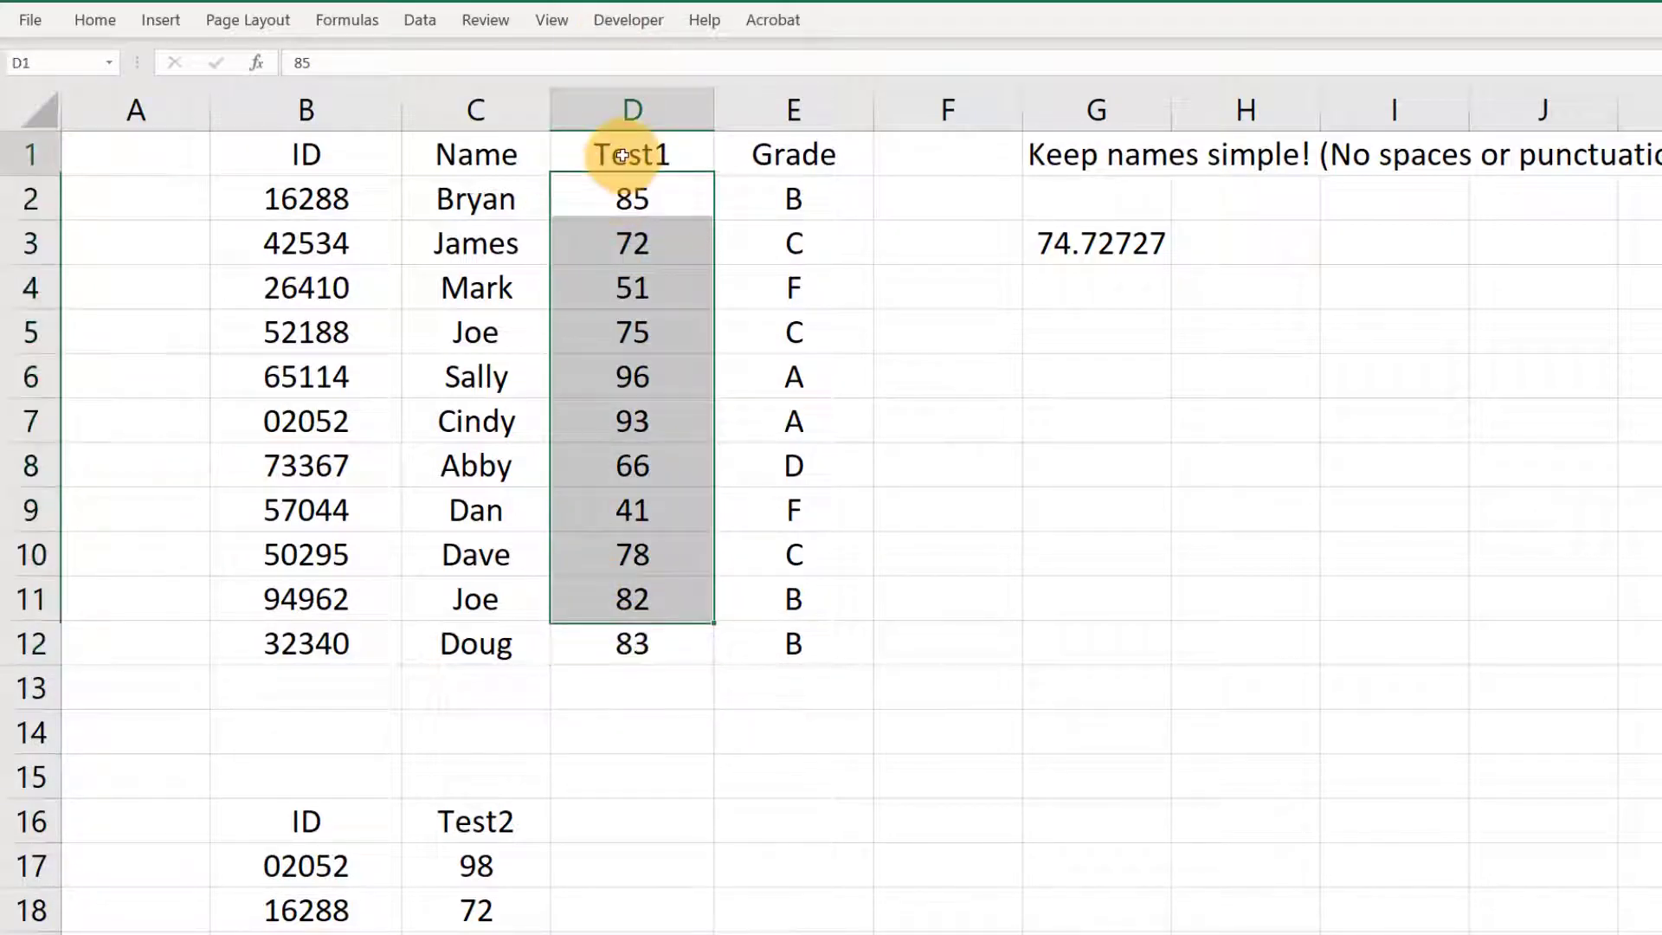
left_click_drag(622, 156, 586, 642)
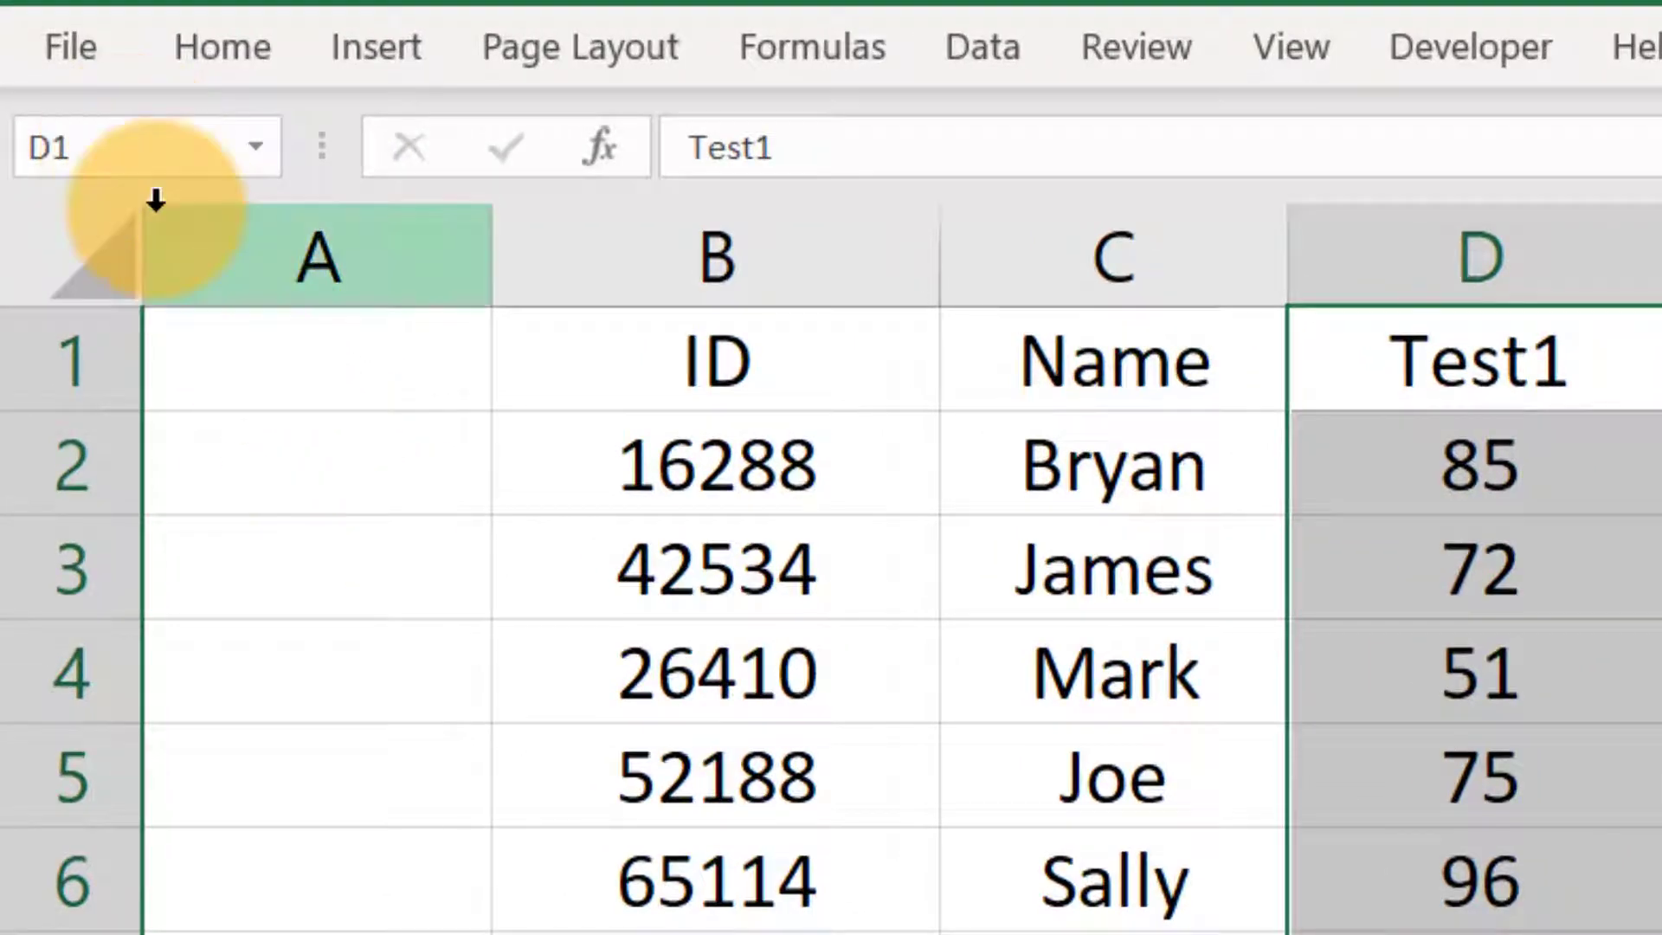
left_click(143, 138)
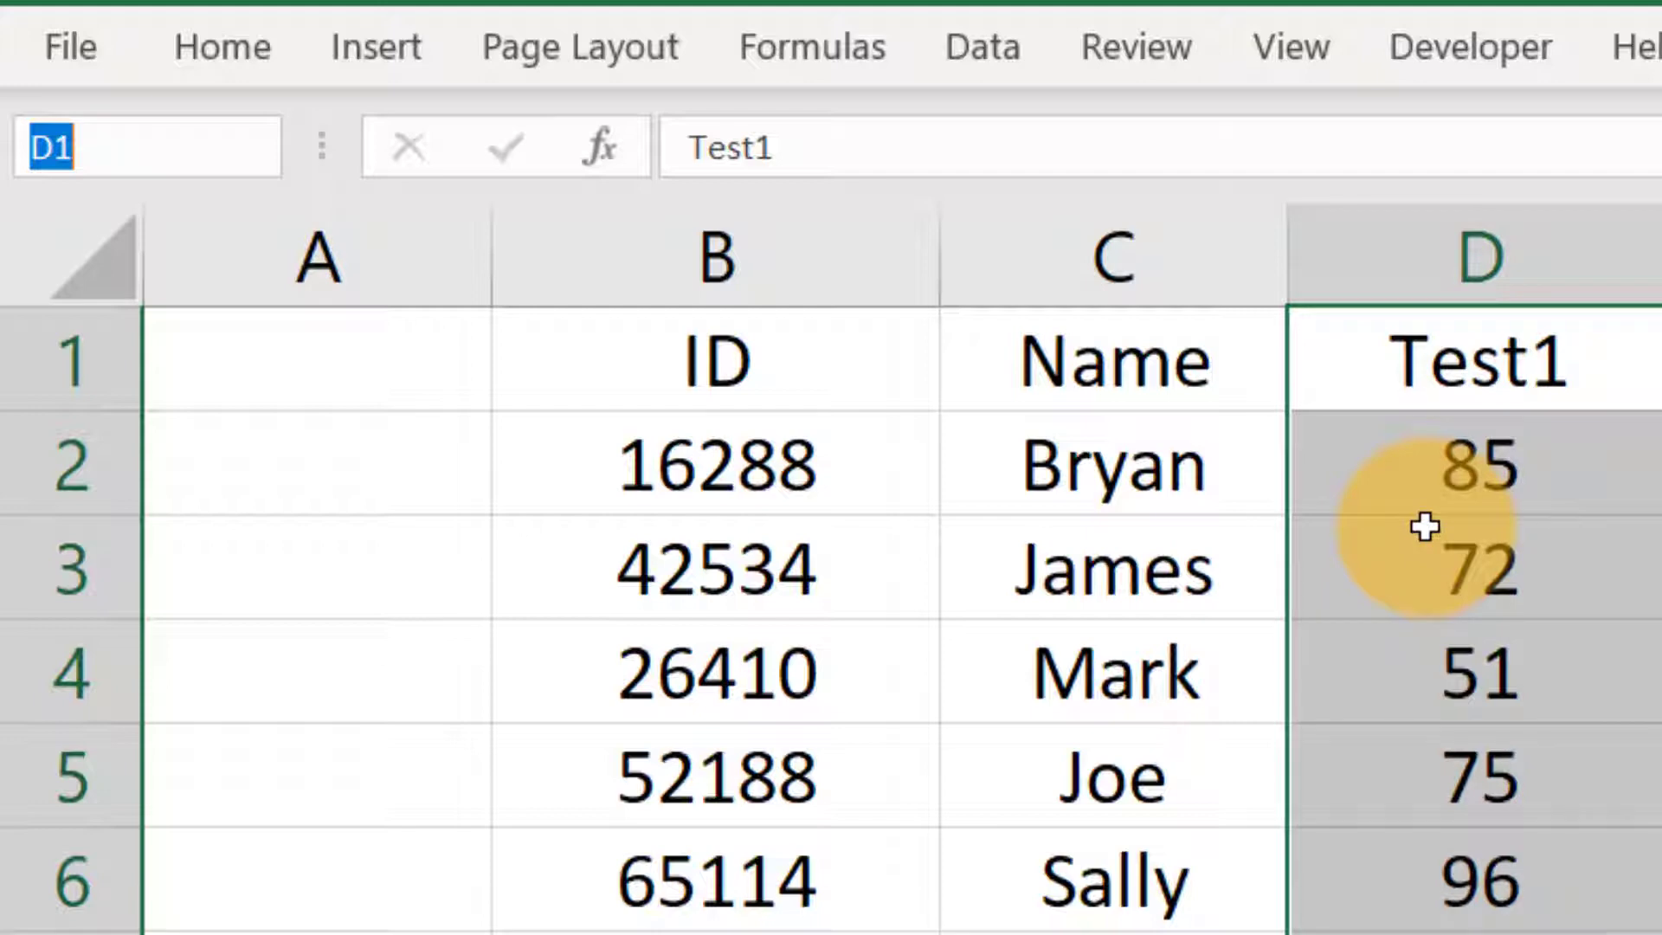
type("Test_")
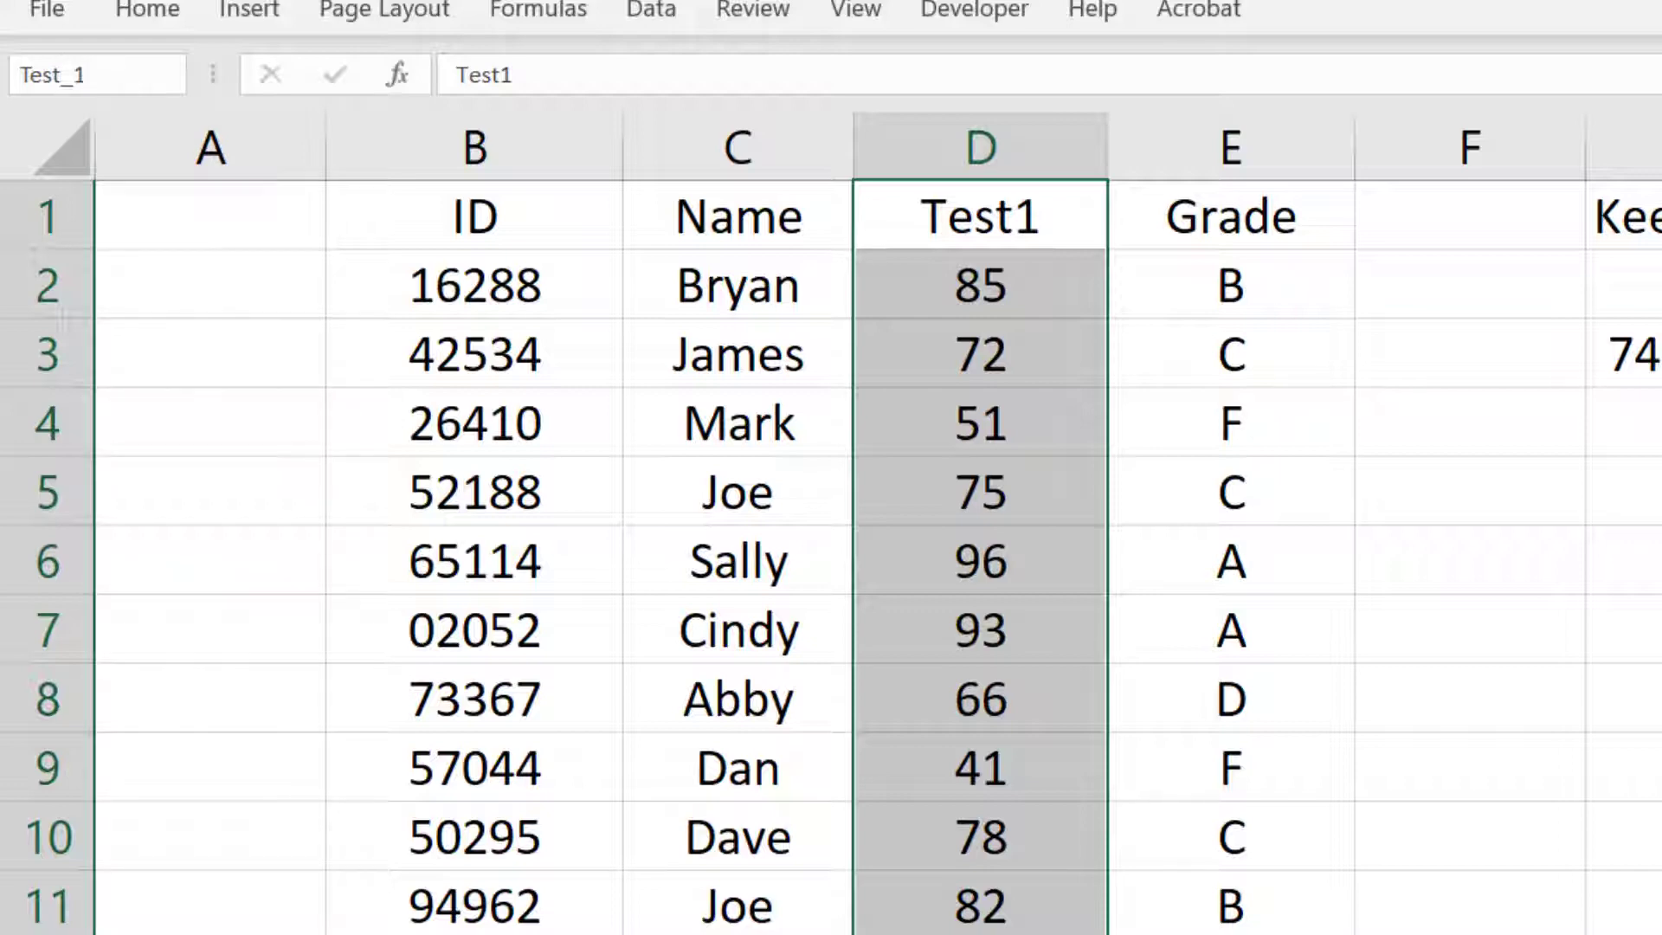
key("Return")
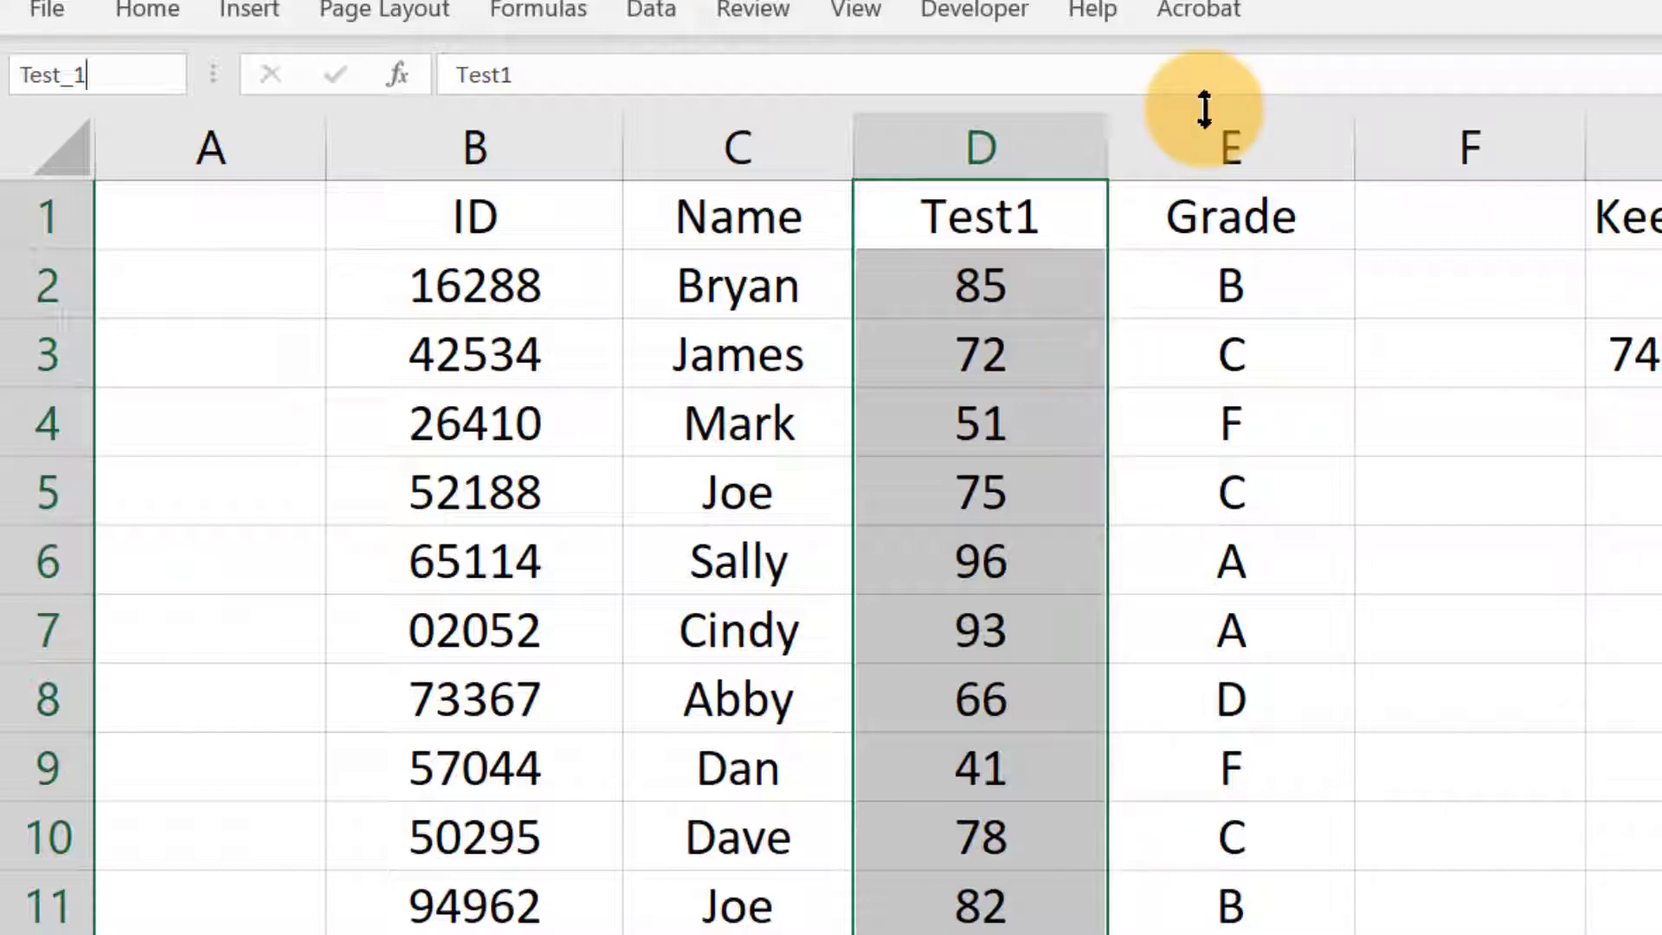
key("Escape")
key("Return")
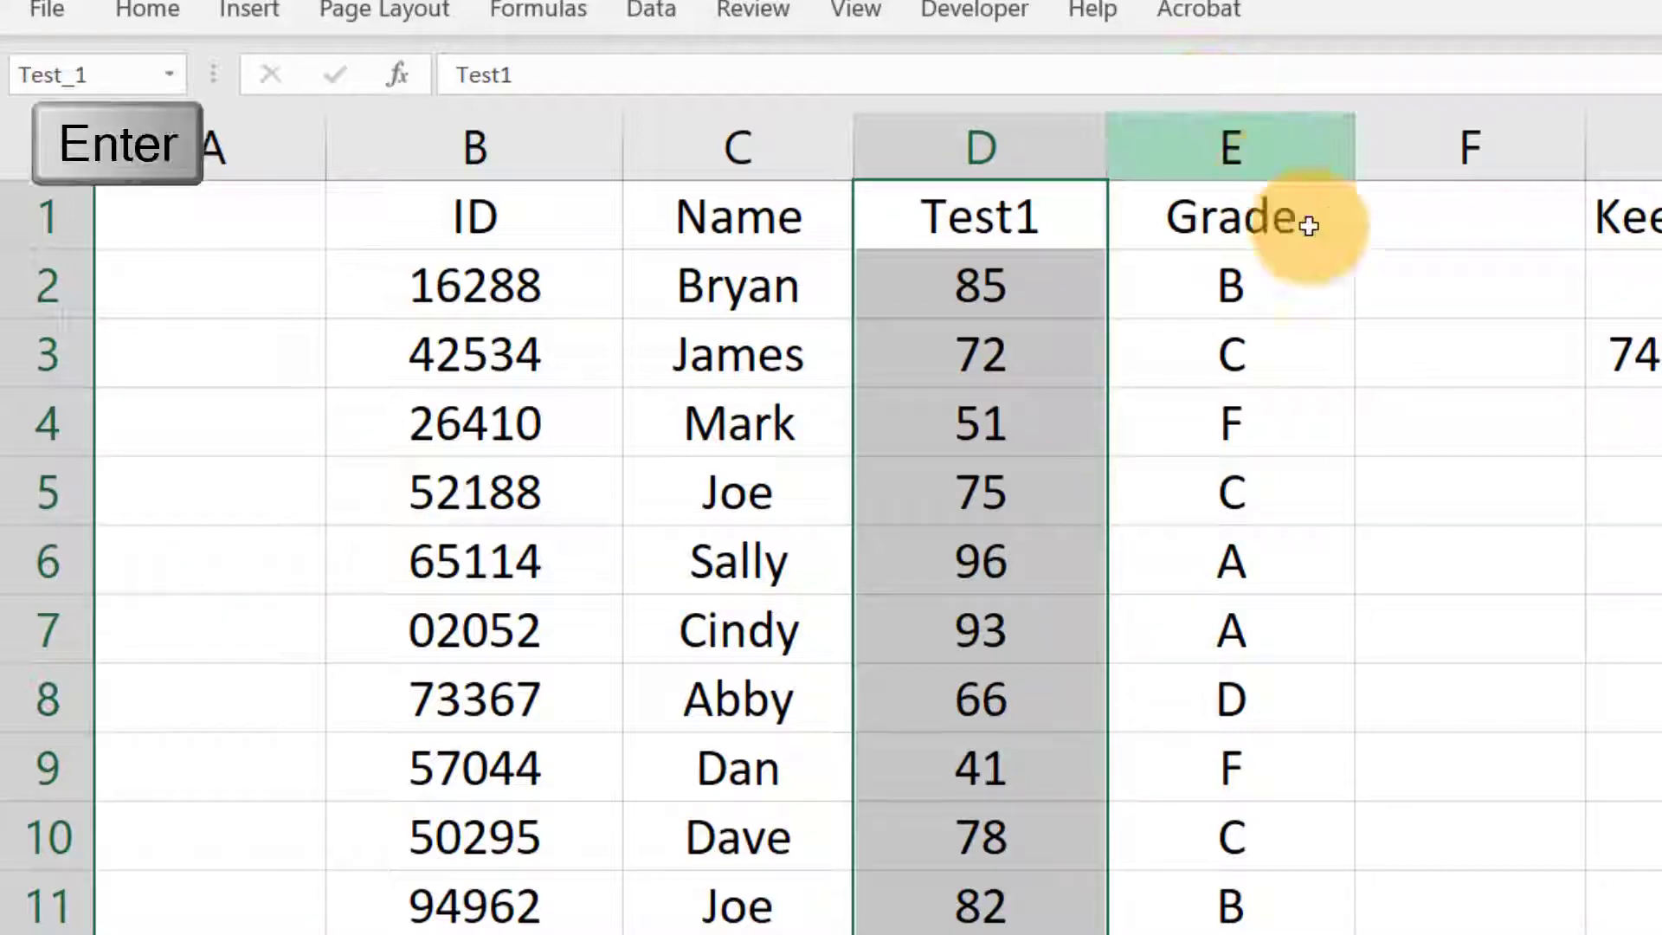
Step: Reselect the Test1 column including its header to check which name the range carries
left_click(1571, 654)
left_click(1048, 227)
key("ctrl+shift+Down")
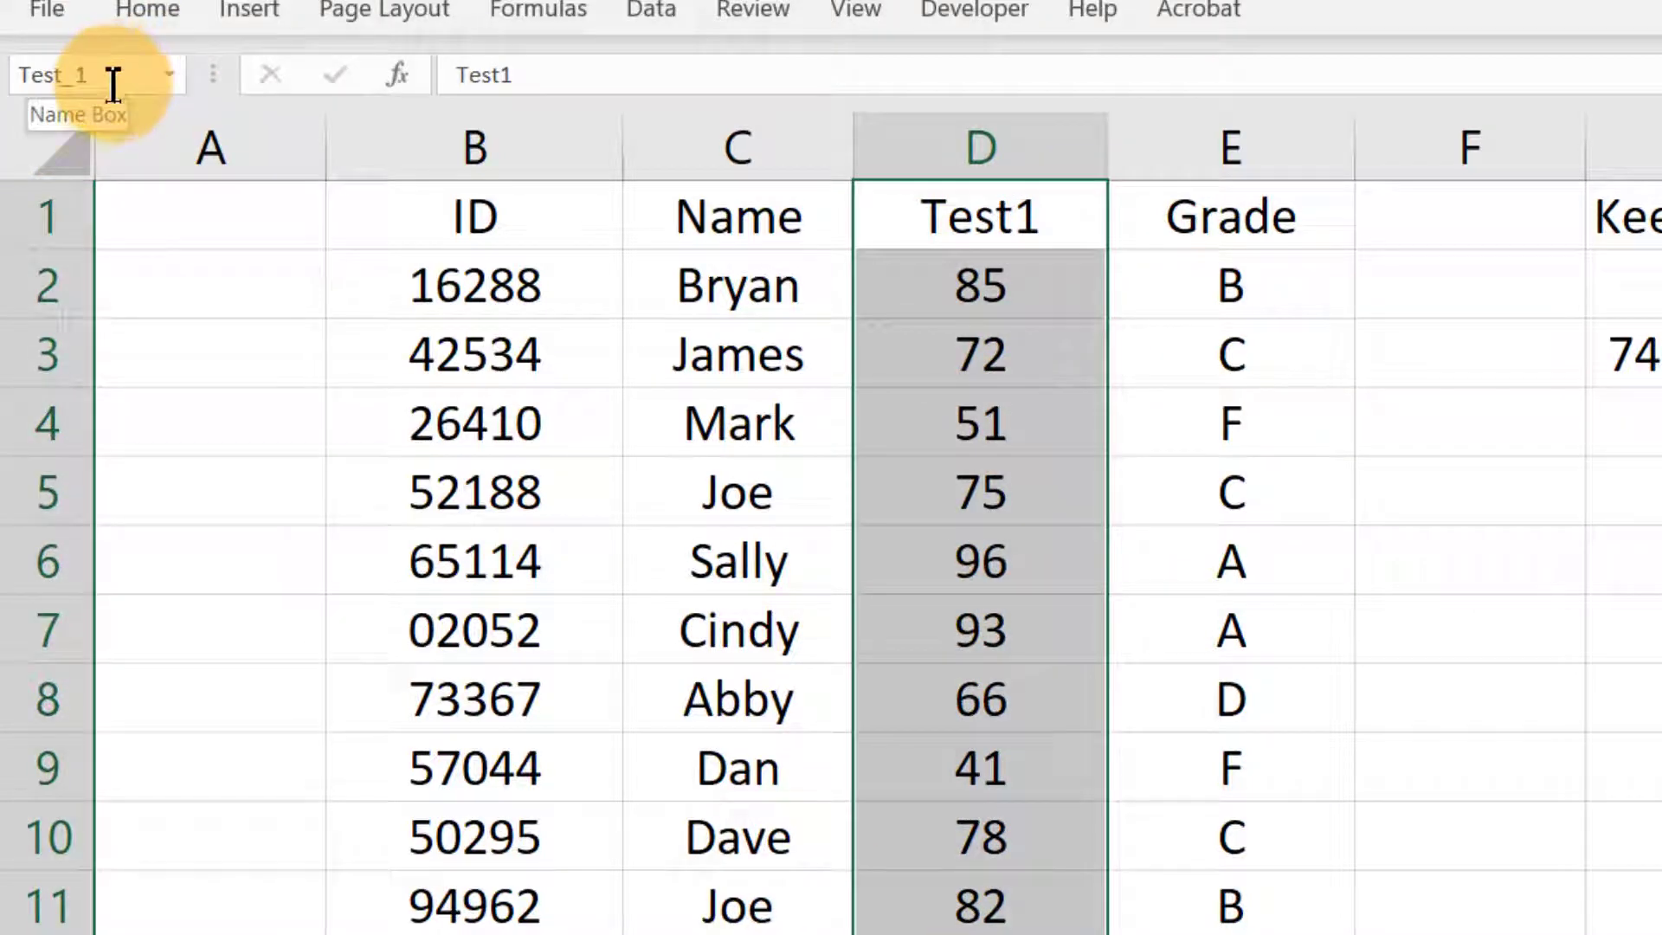
Step: Calculate the average of the named range in cell G5 with =average(Test_1)
left_click(1634, 472)
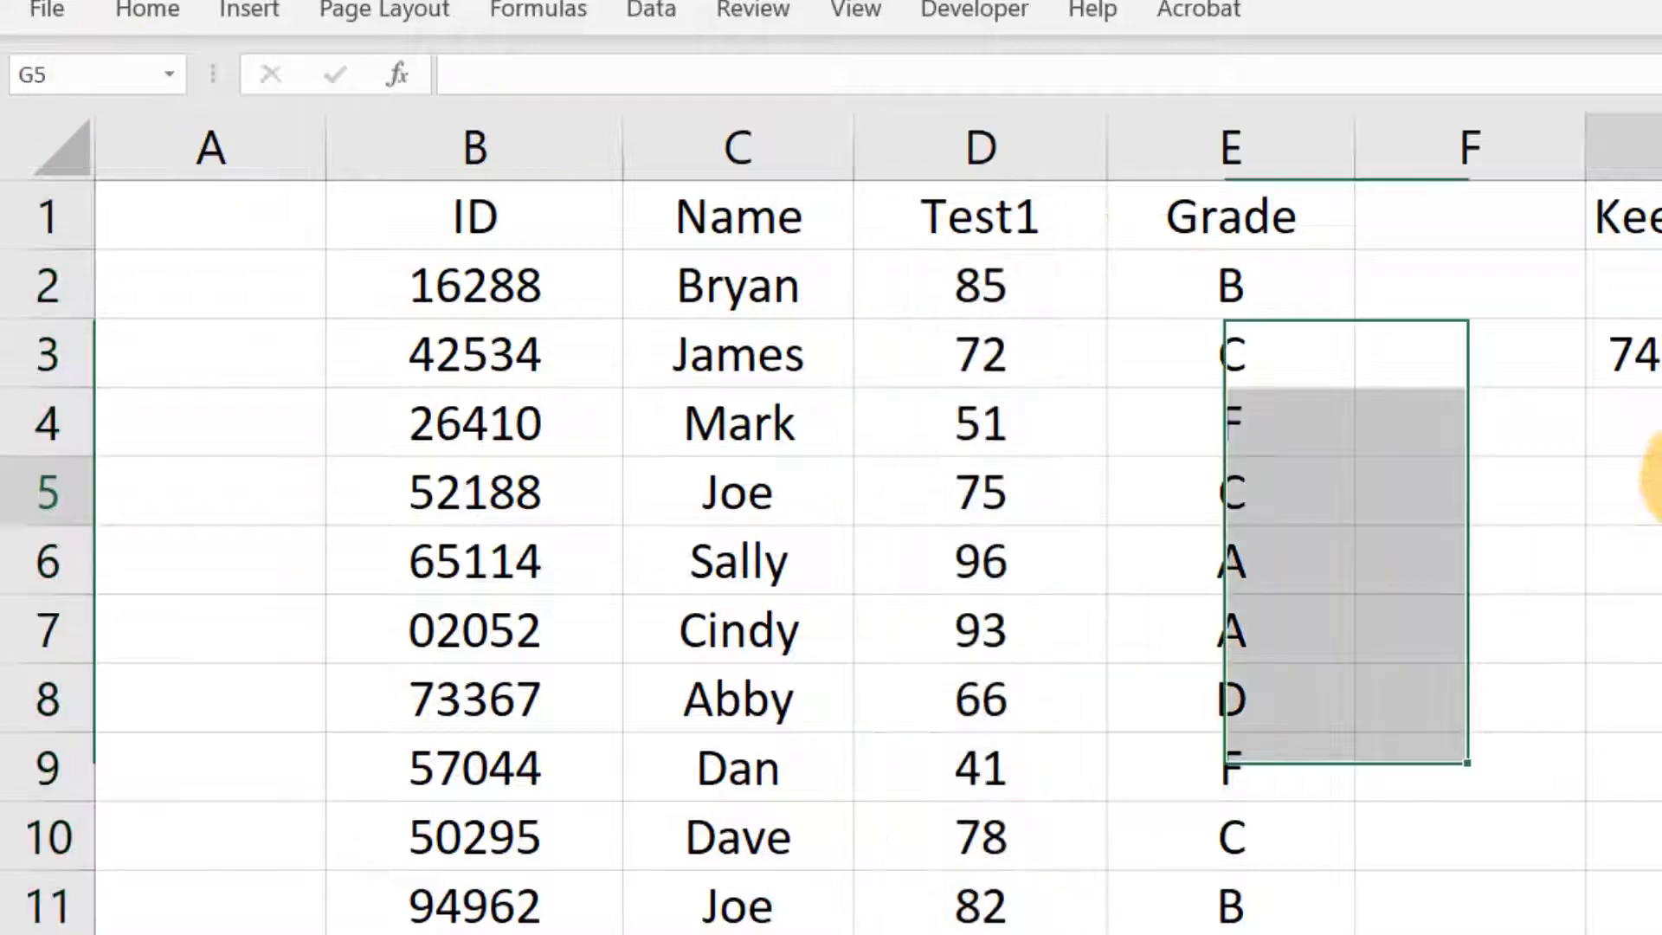
type("=average(")
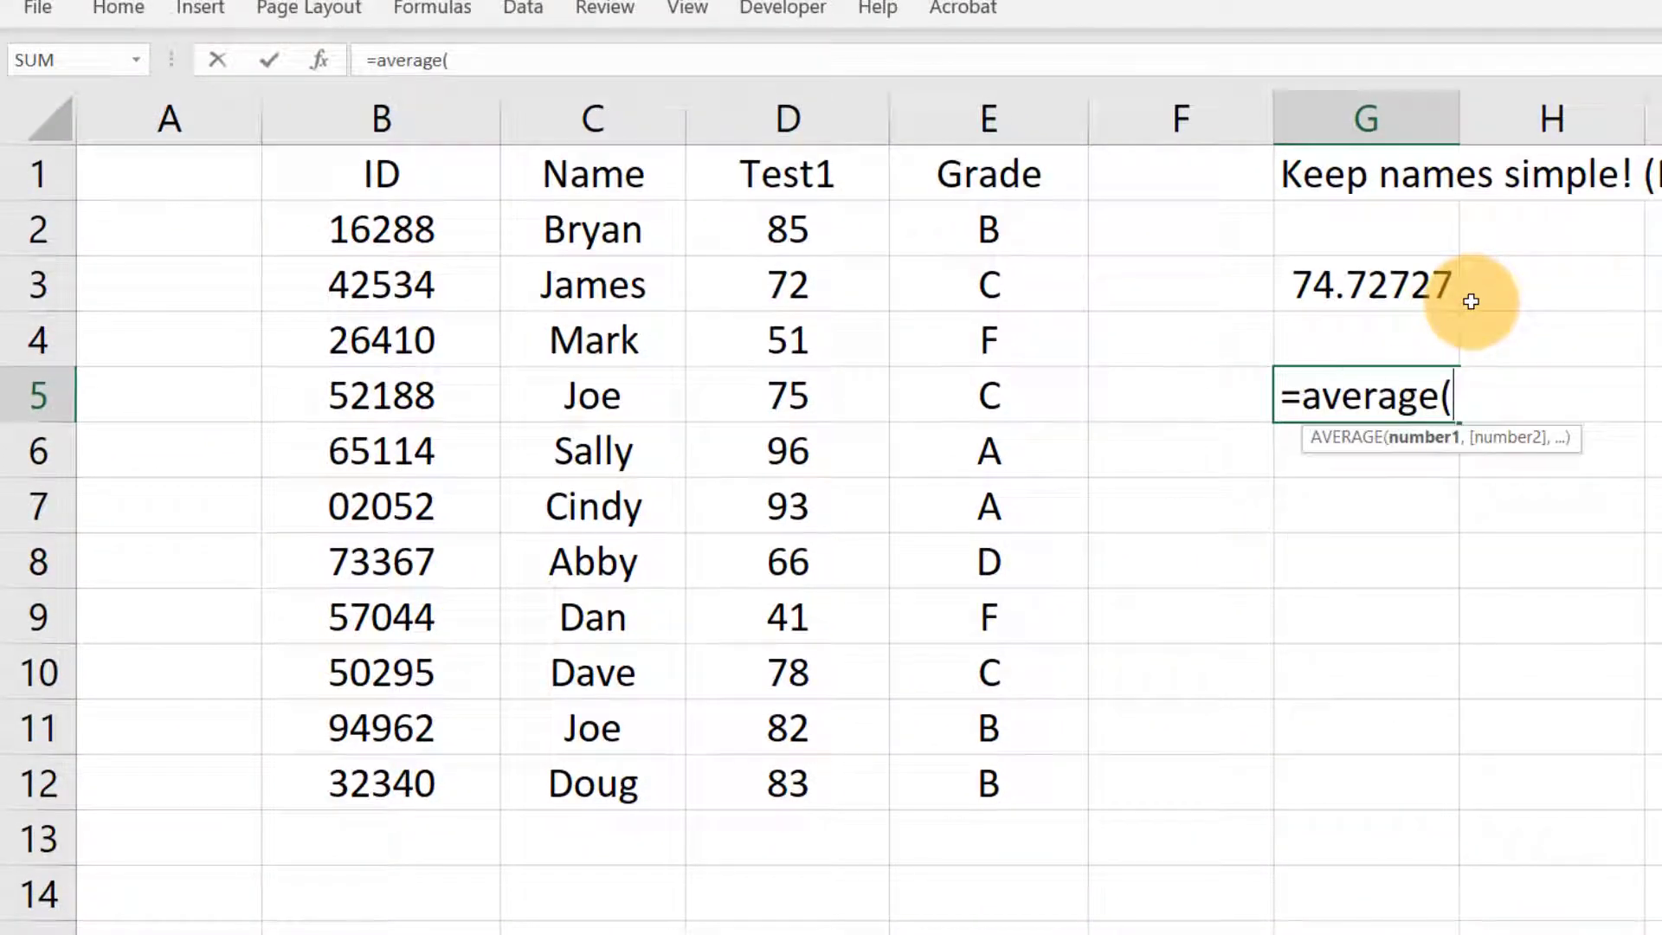
type("Test_1)")
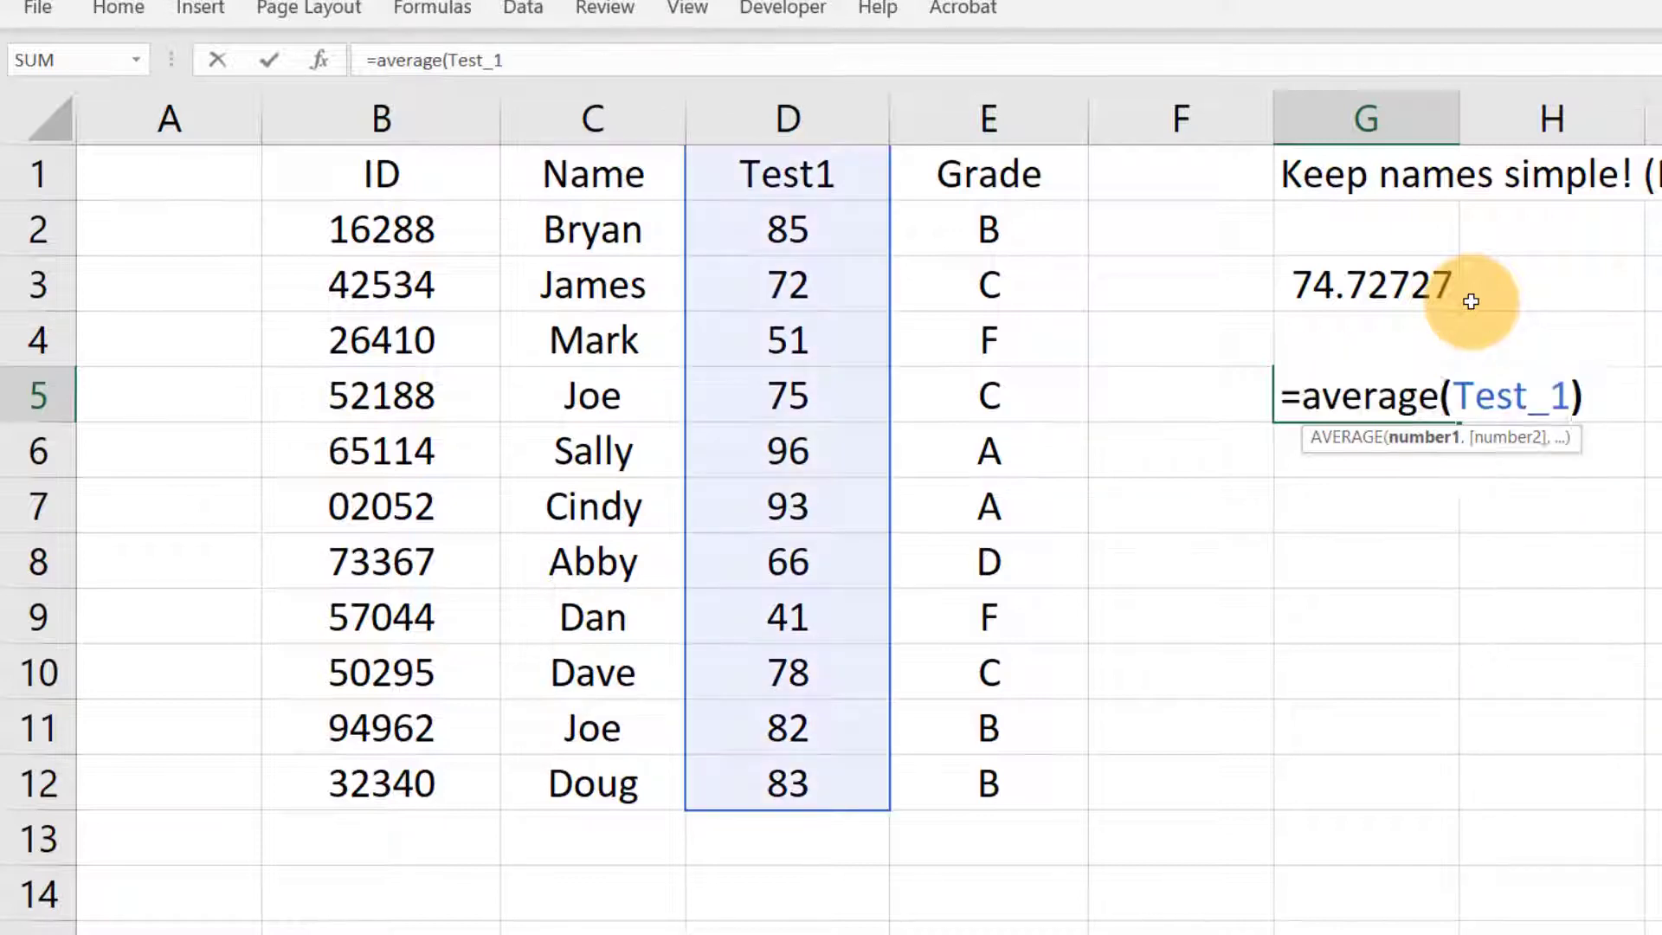
key("Return")
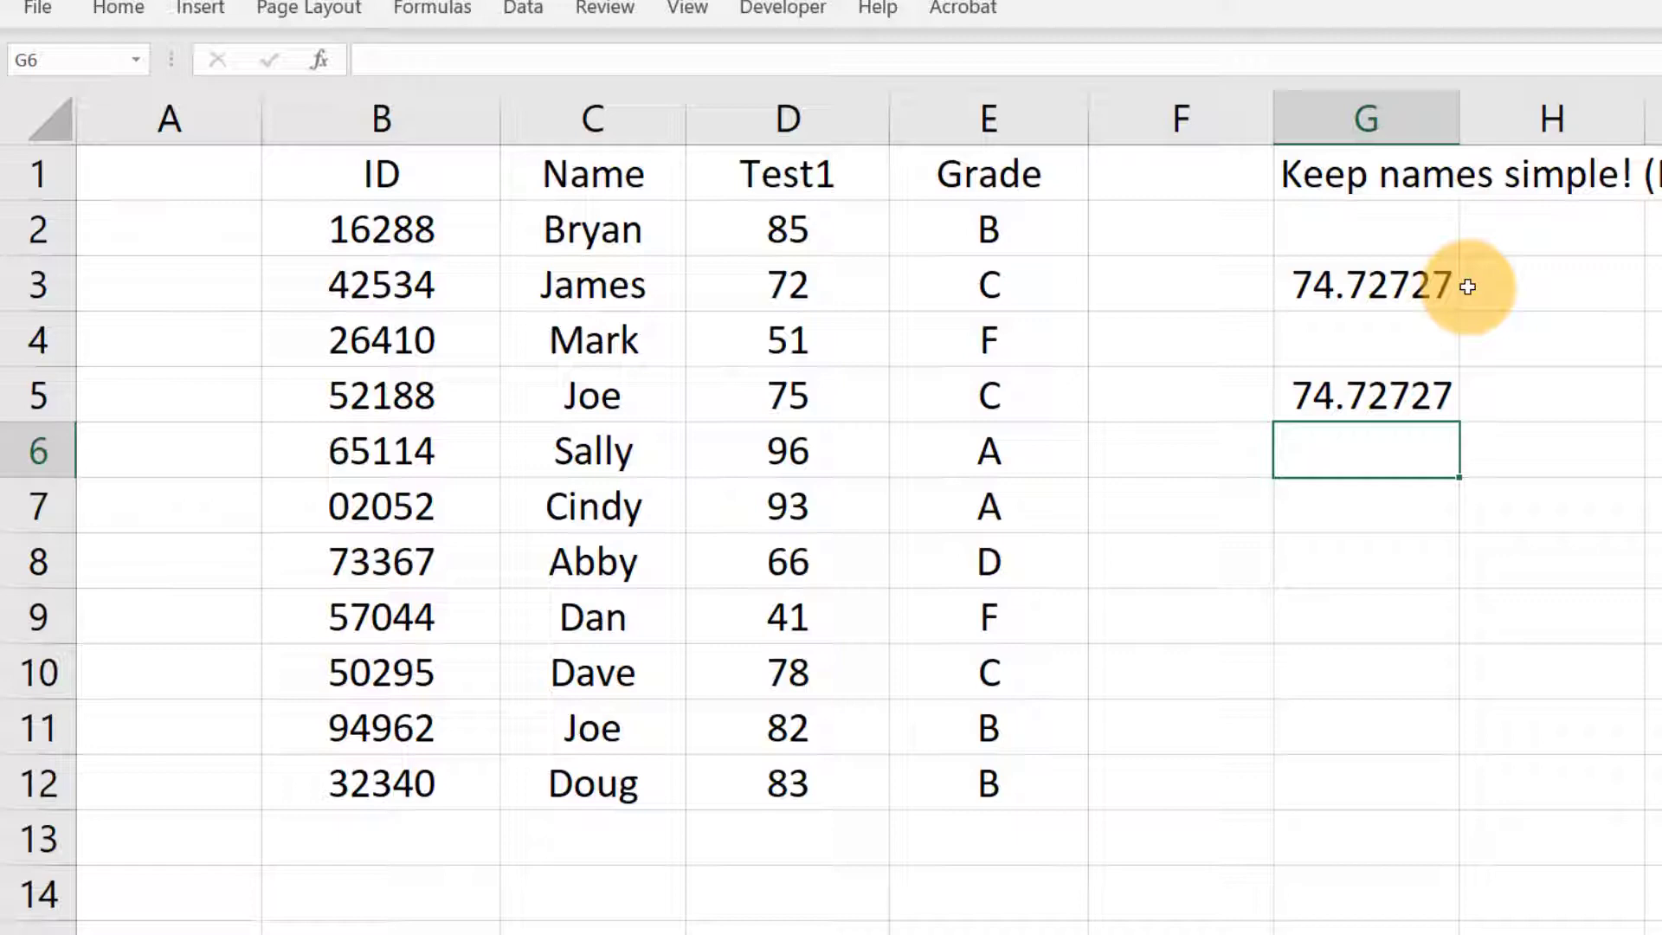
Step: Find the lowest score of the named range in cell G6 with =min(Test_1), and select both named-range results, G5:G6
type("=min")
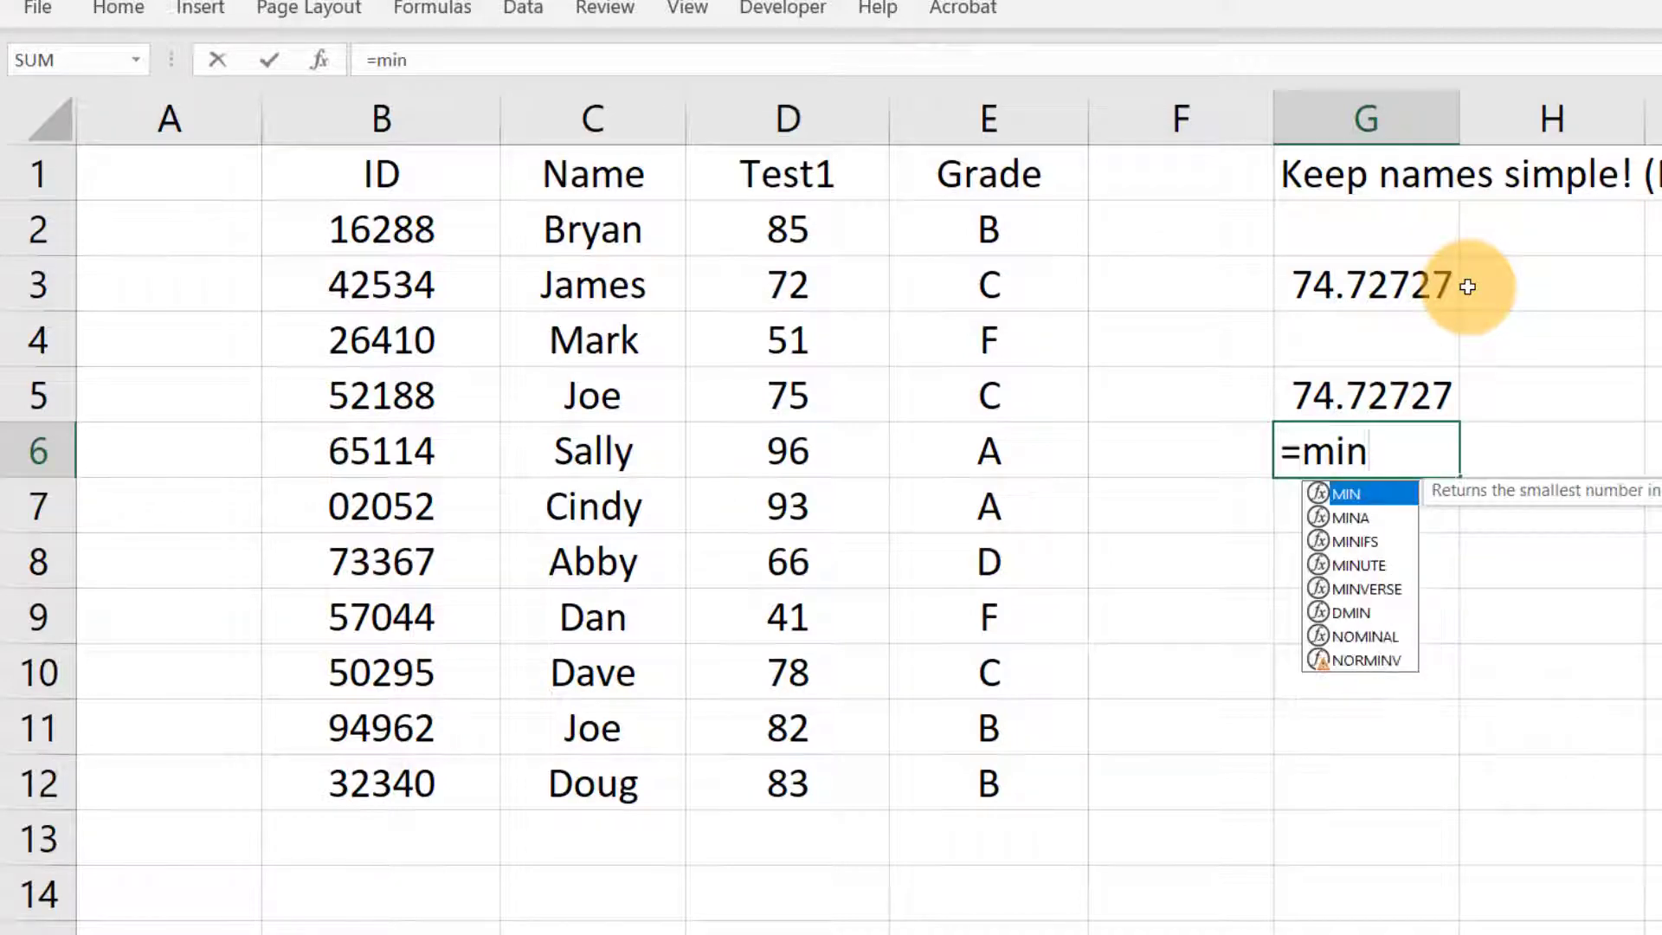
type("(Te")
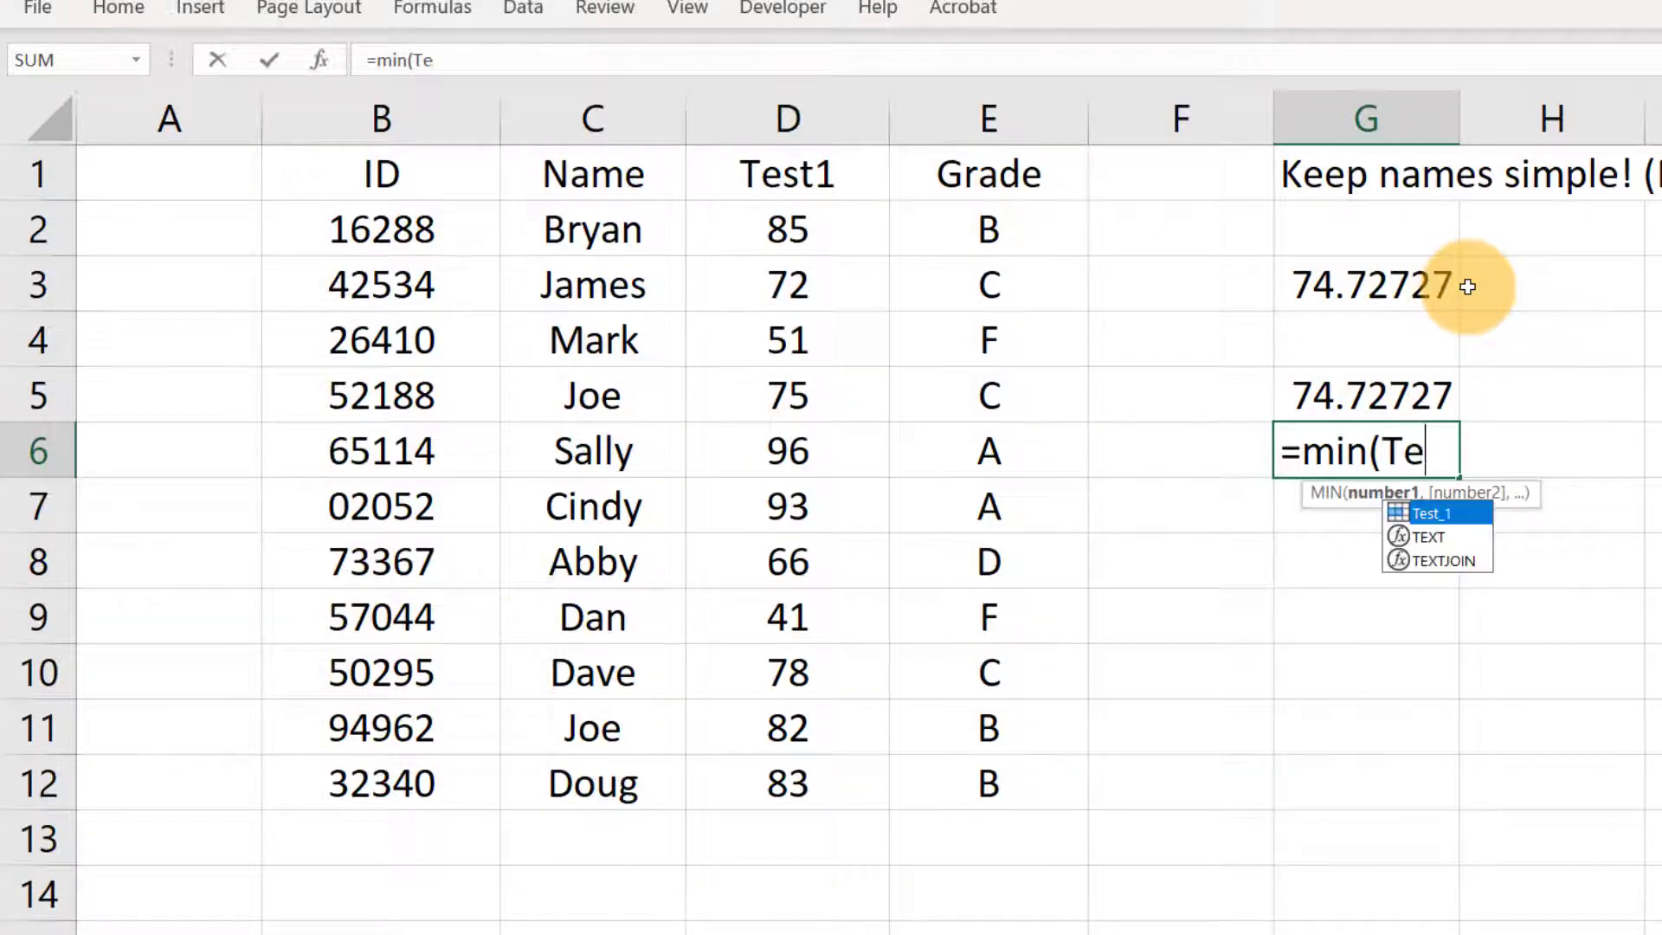
type("st_1)")
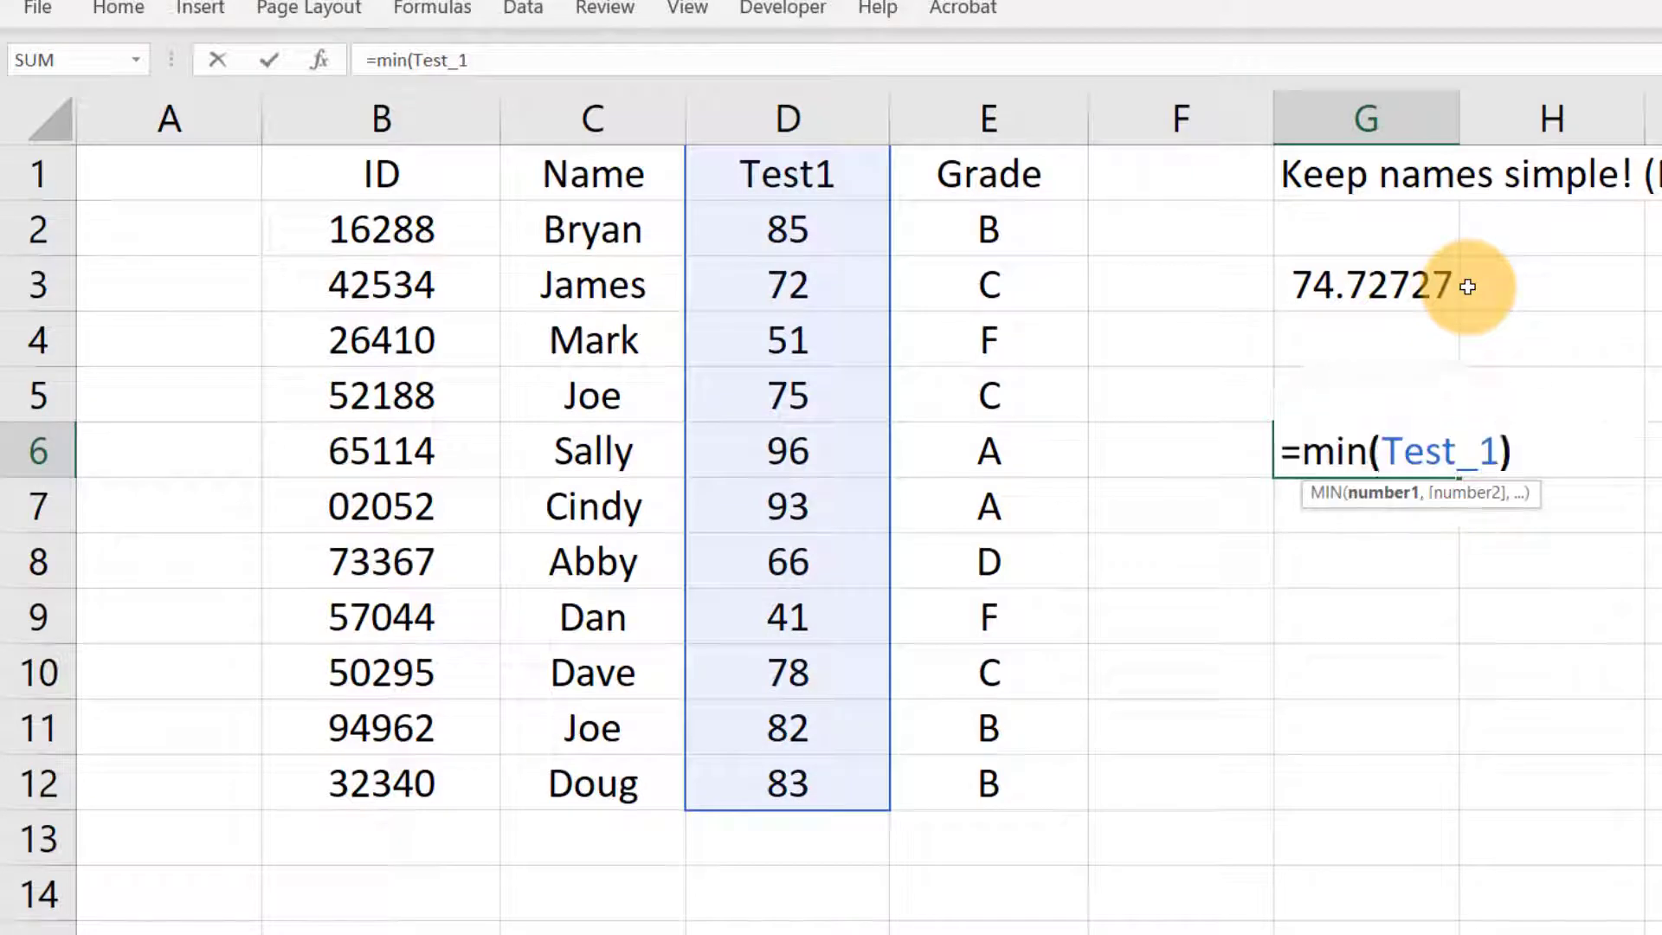
key("Return")
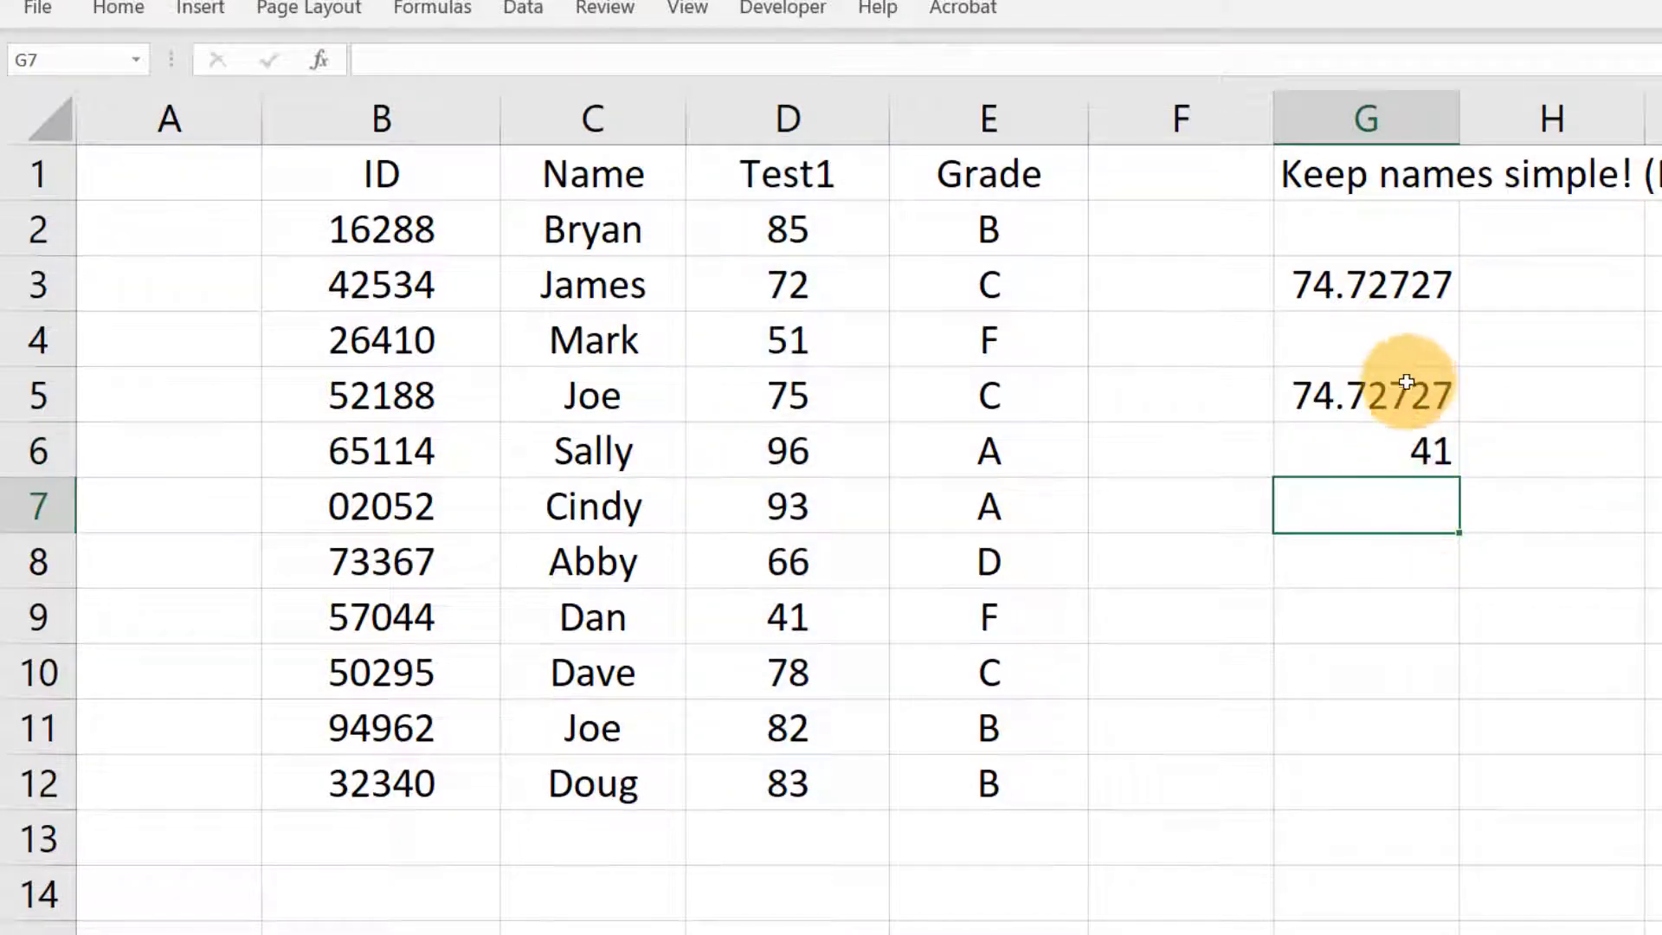
left_click_drag(1425, 396, 1434, 466)
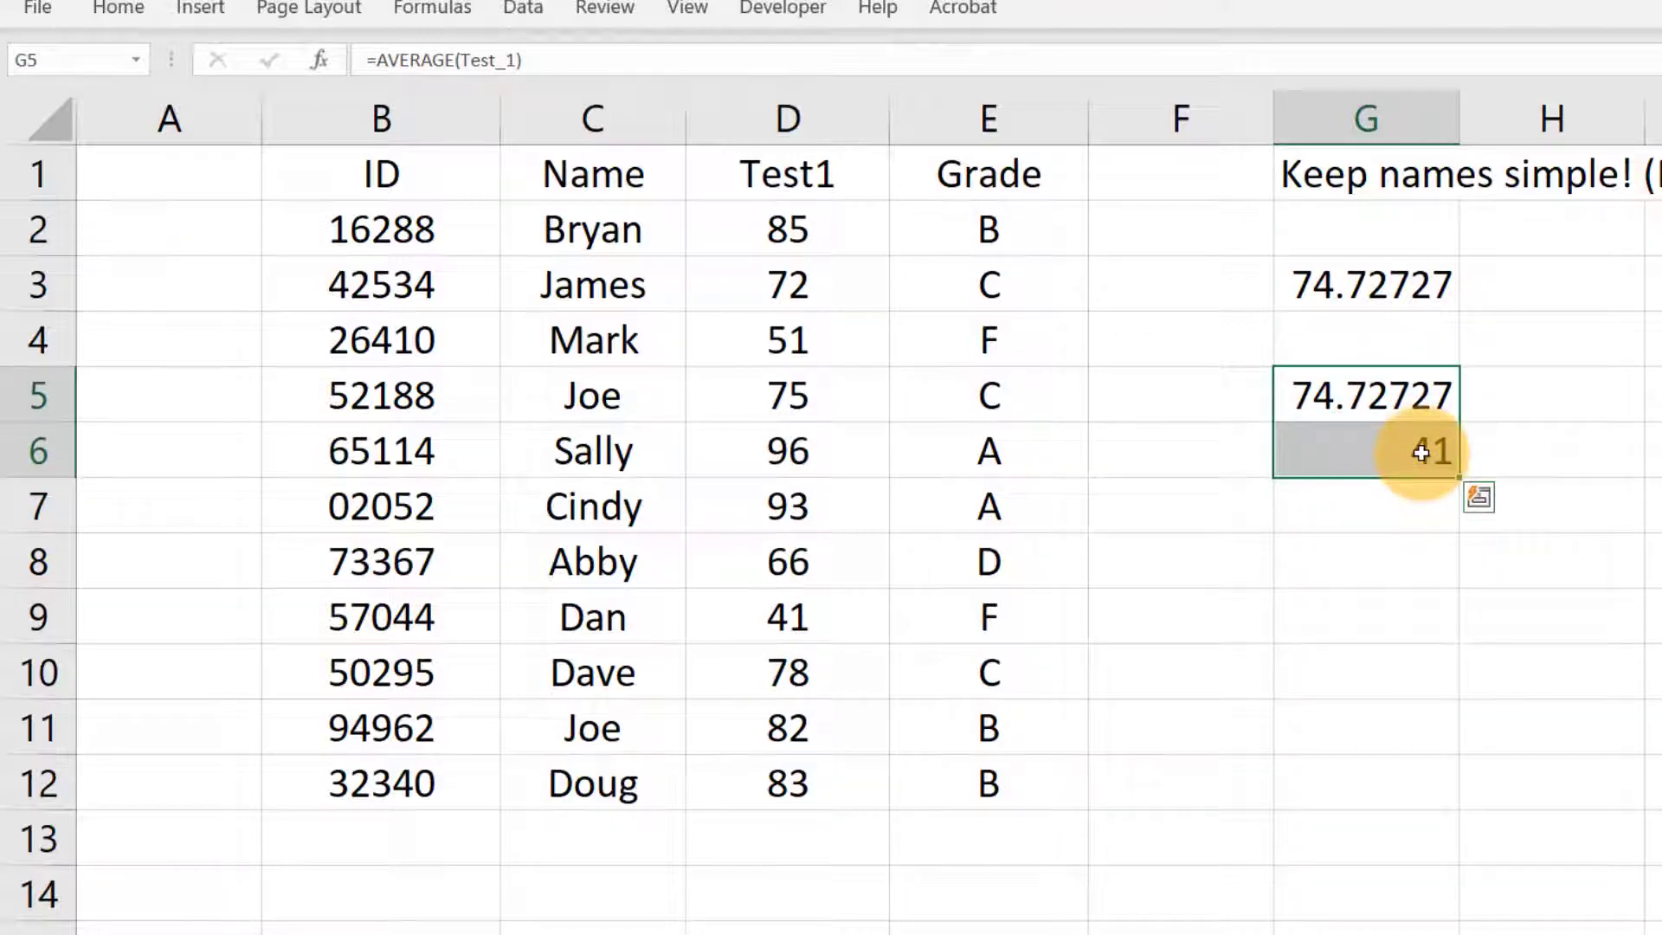
Step: Name the Grade column range E1:E12, including its header, Grade1
left_click(953, 175)
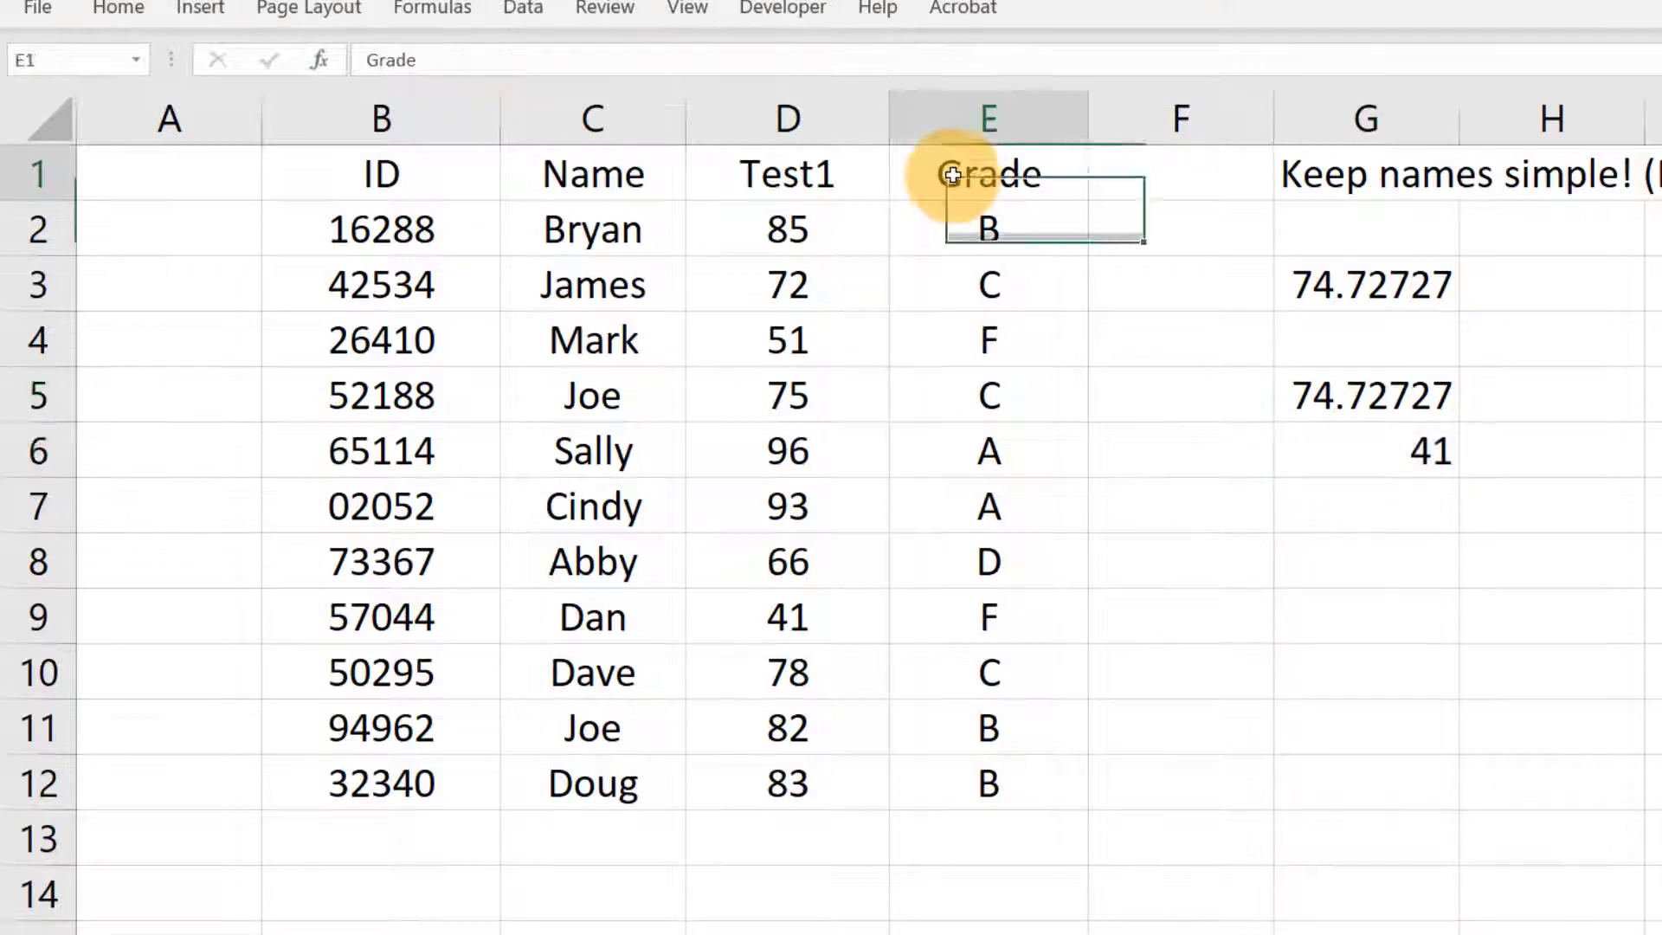
left_click_drag(953, 175, 984, 784)
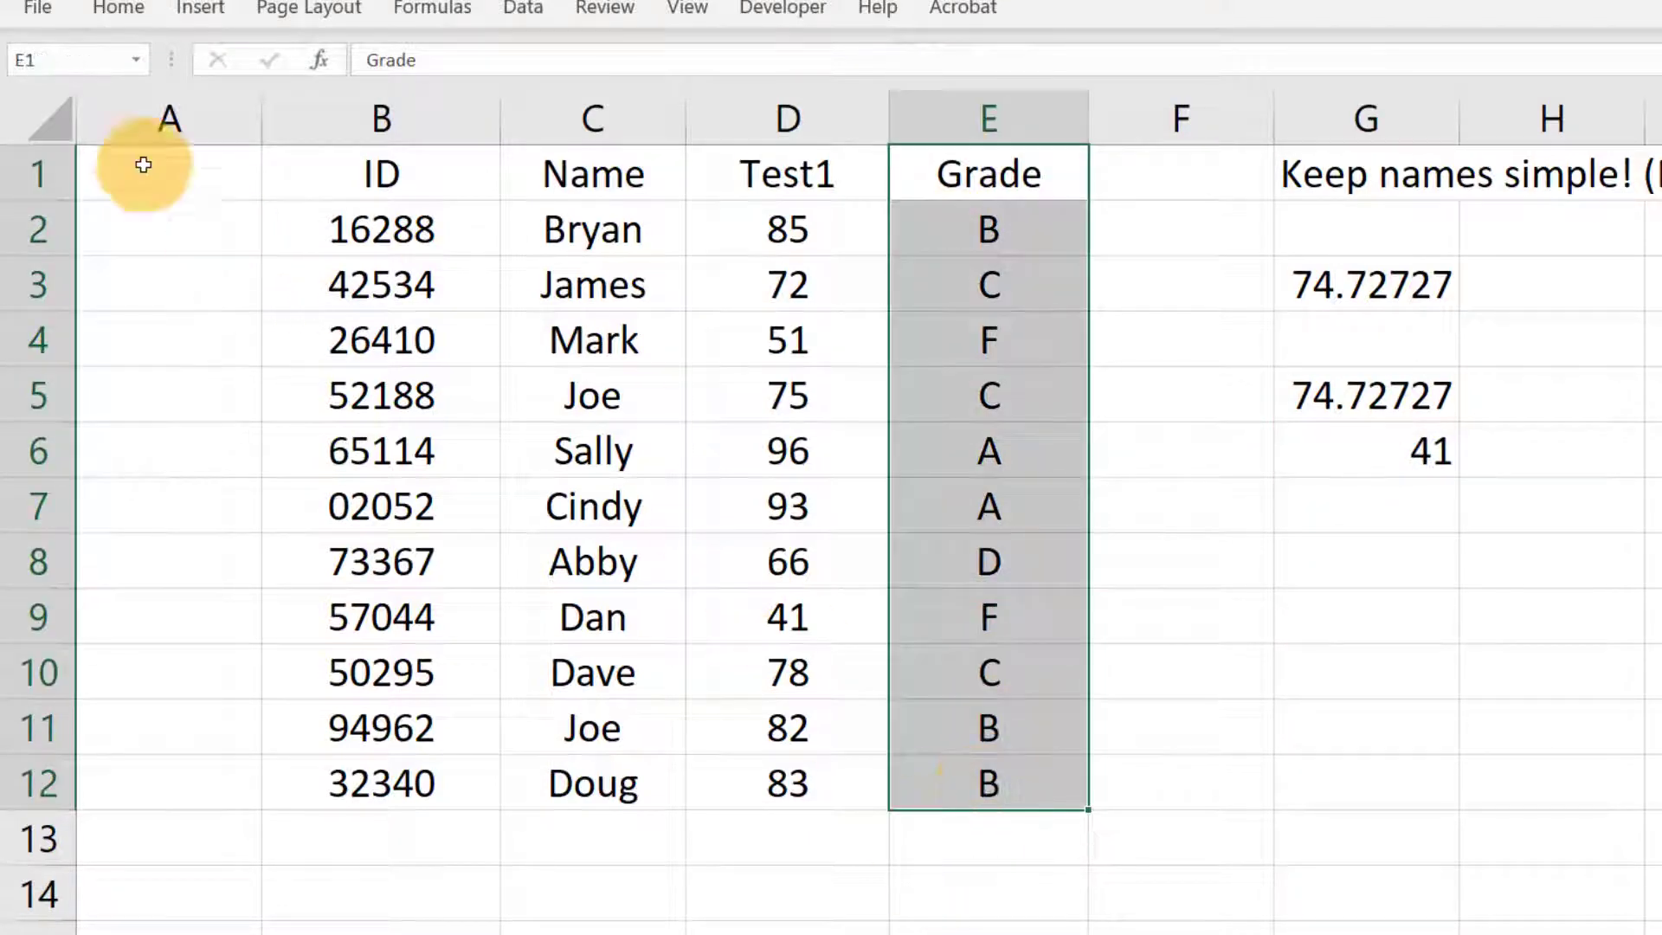
left_click(62, 54)
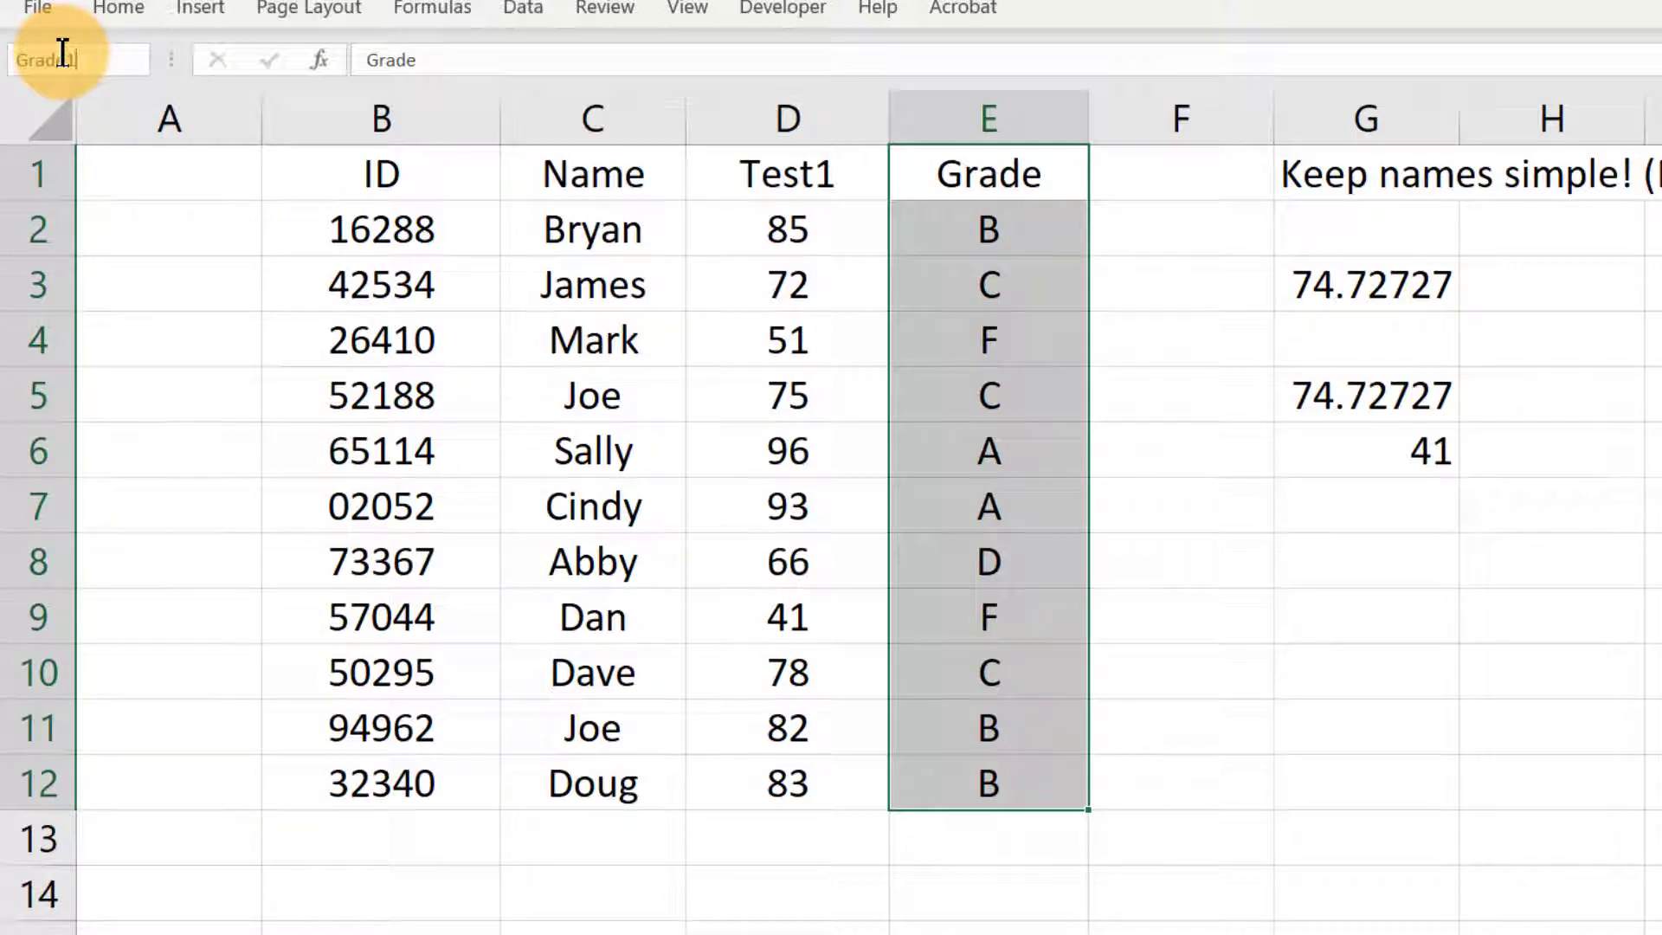
key("Return")
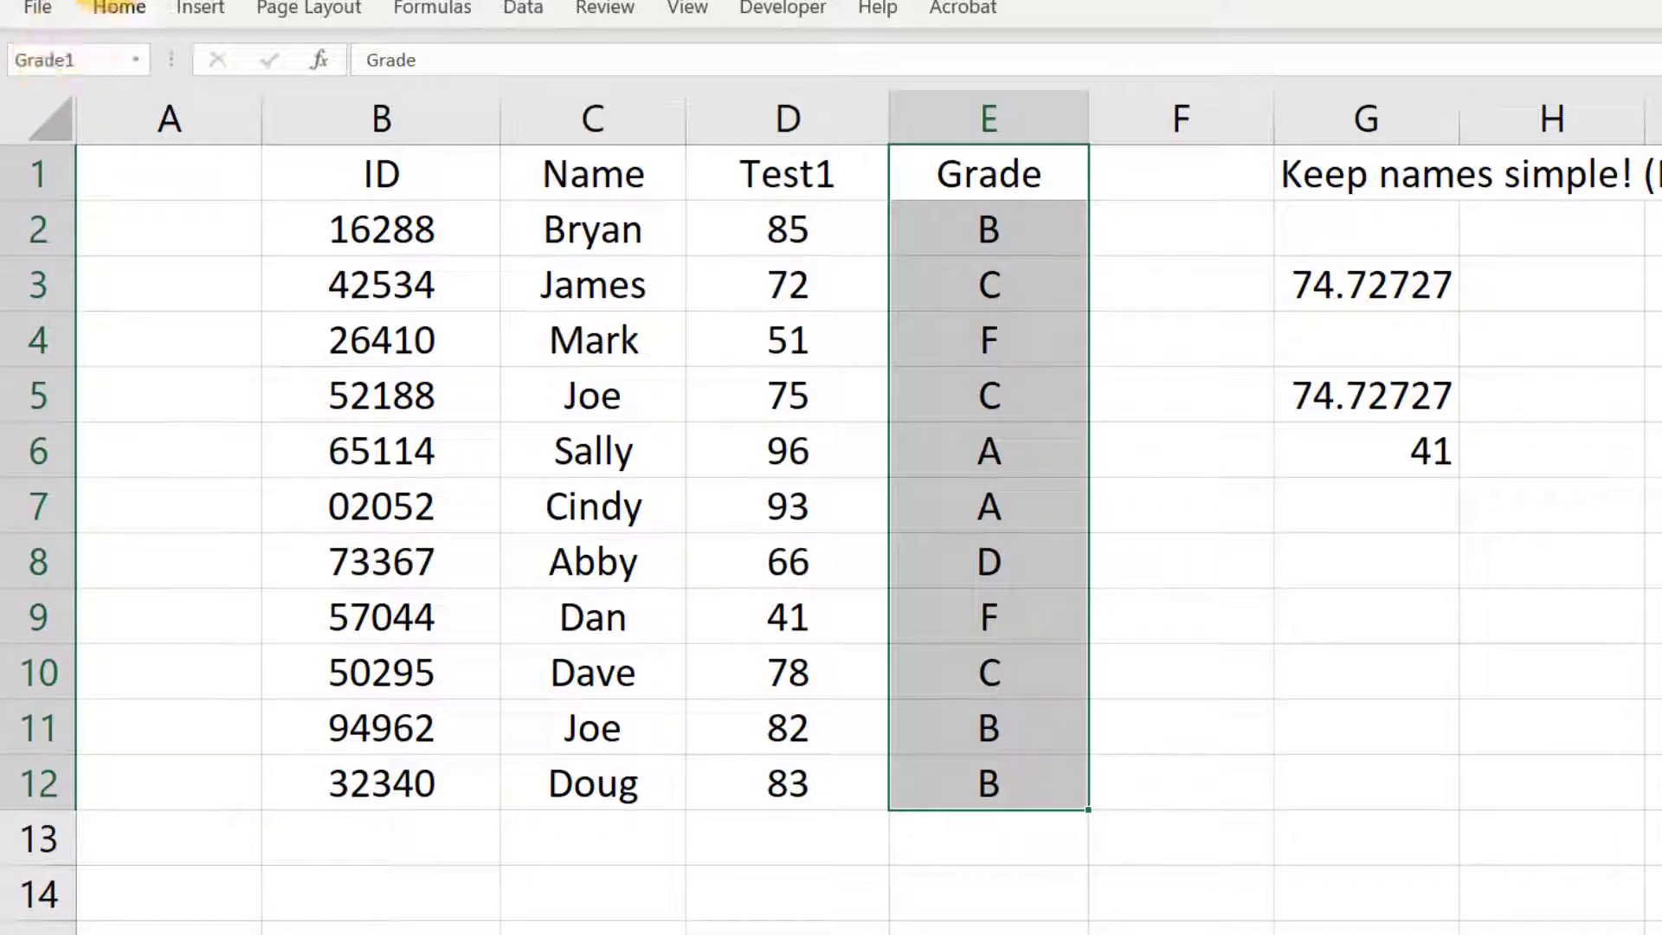
Step: Count the C grades in cell G8 with =countif(Grade1,"C") and check the result against the Grade column
left_click(1372, 574)
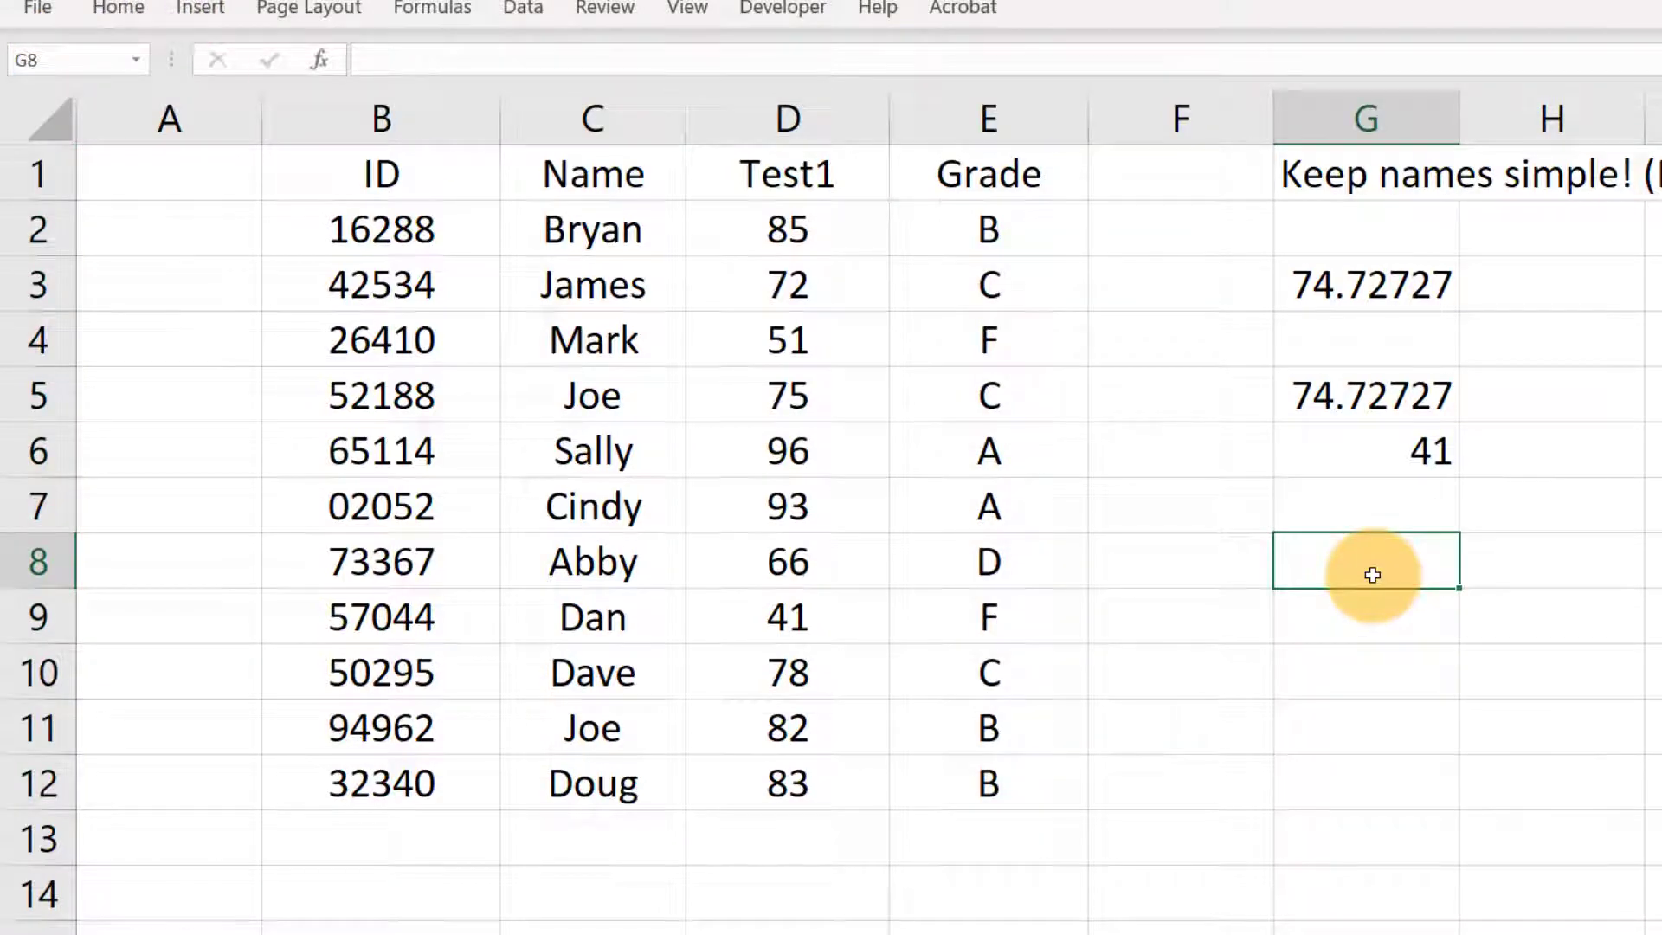
type("=countif(")
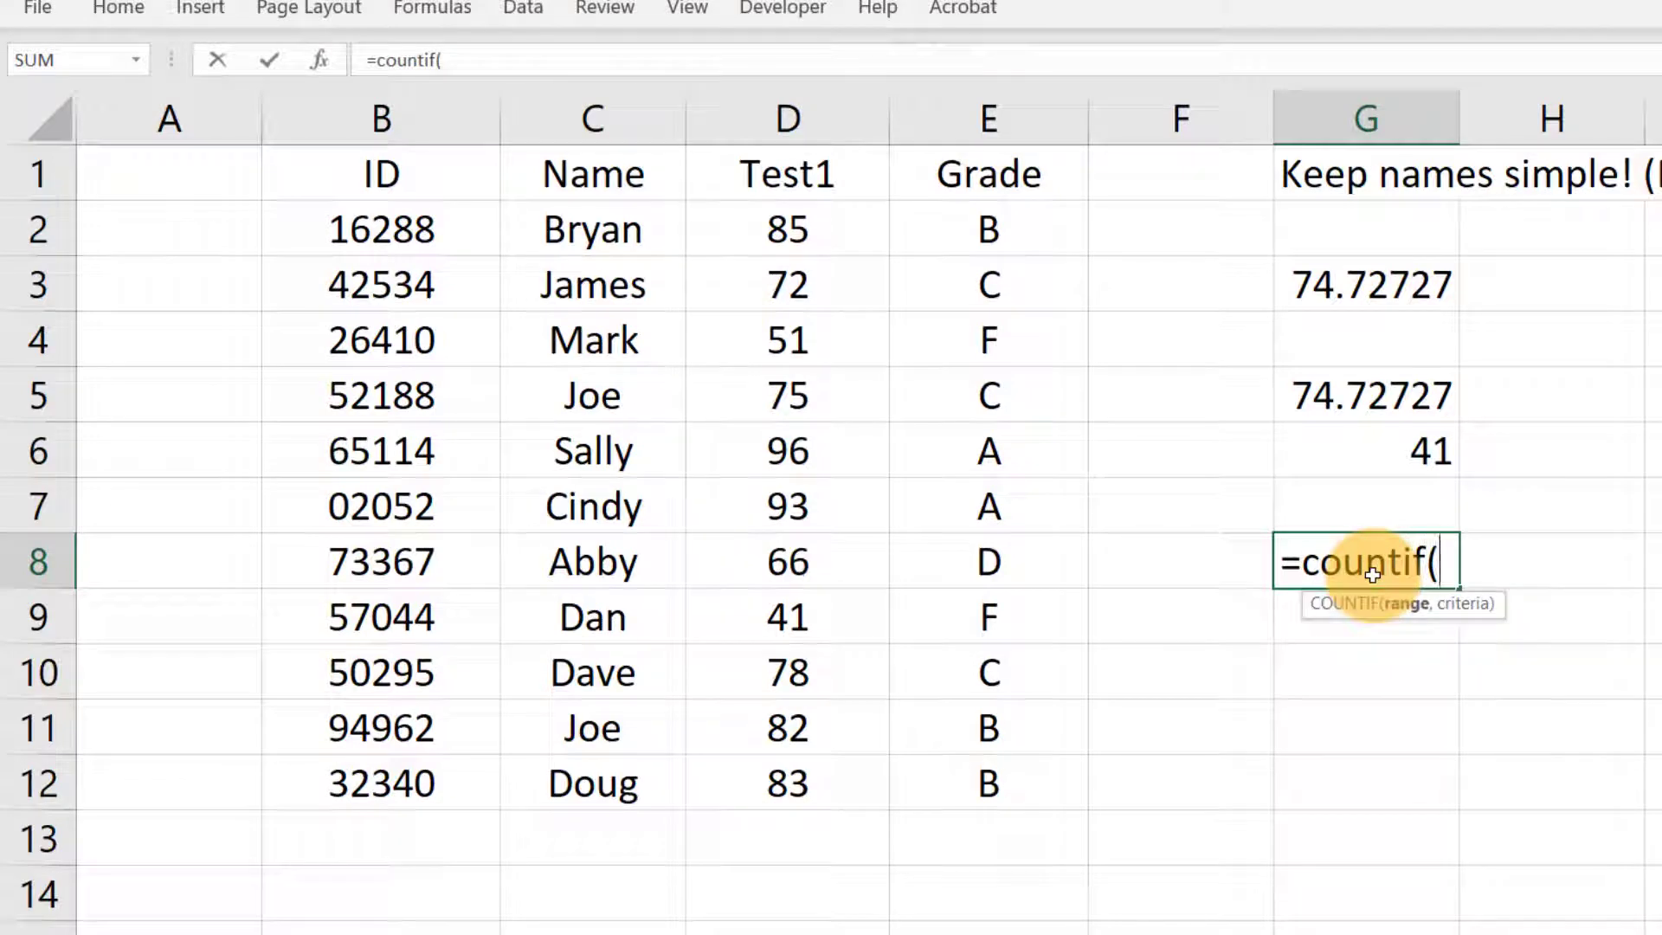
type("Grade1")
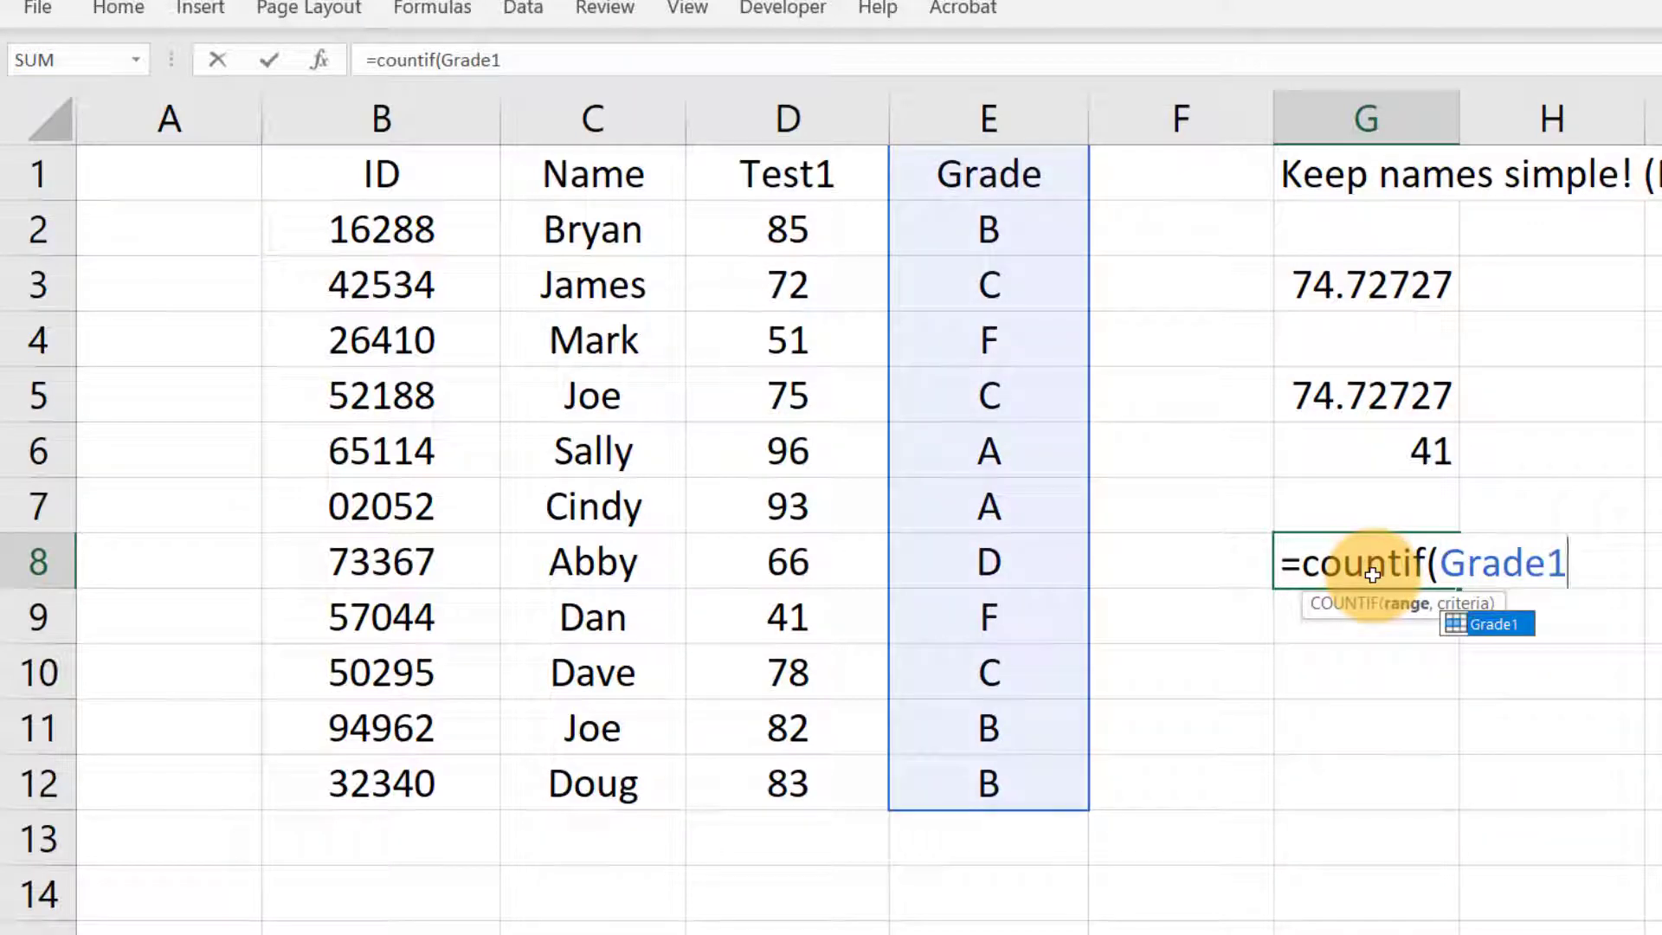
type(",")
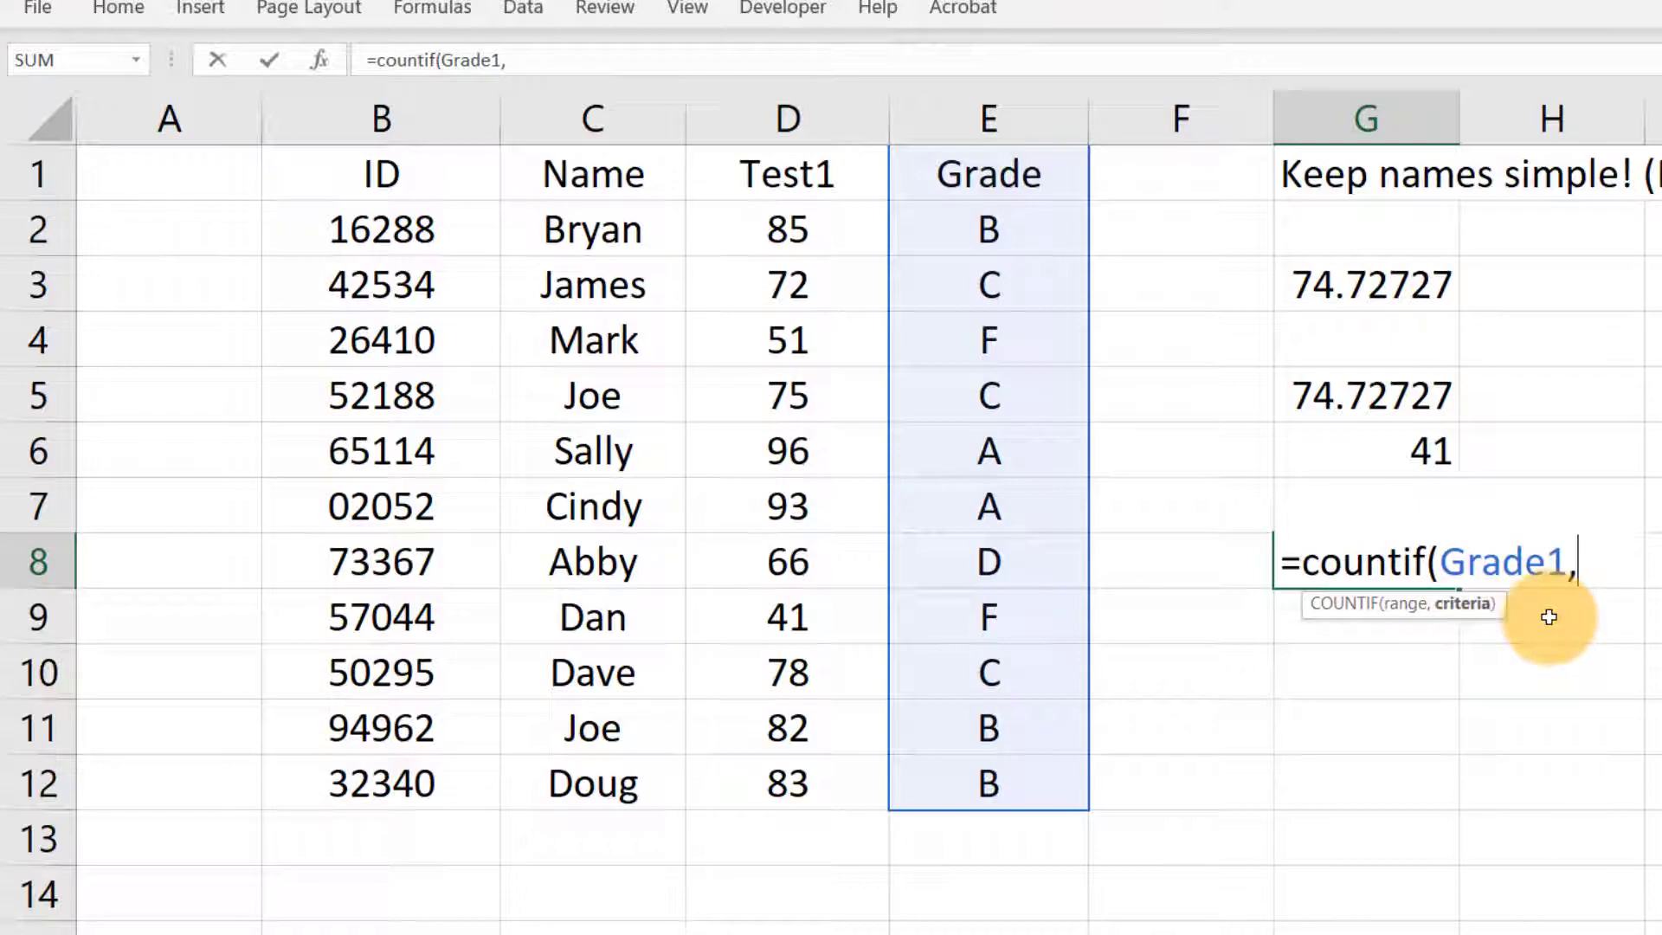
type("\"")
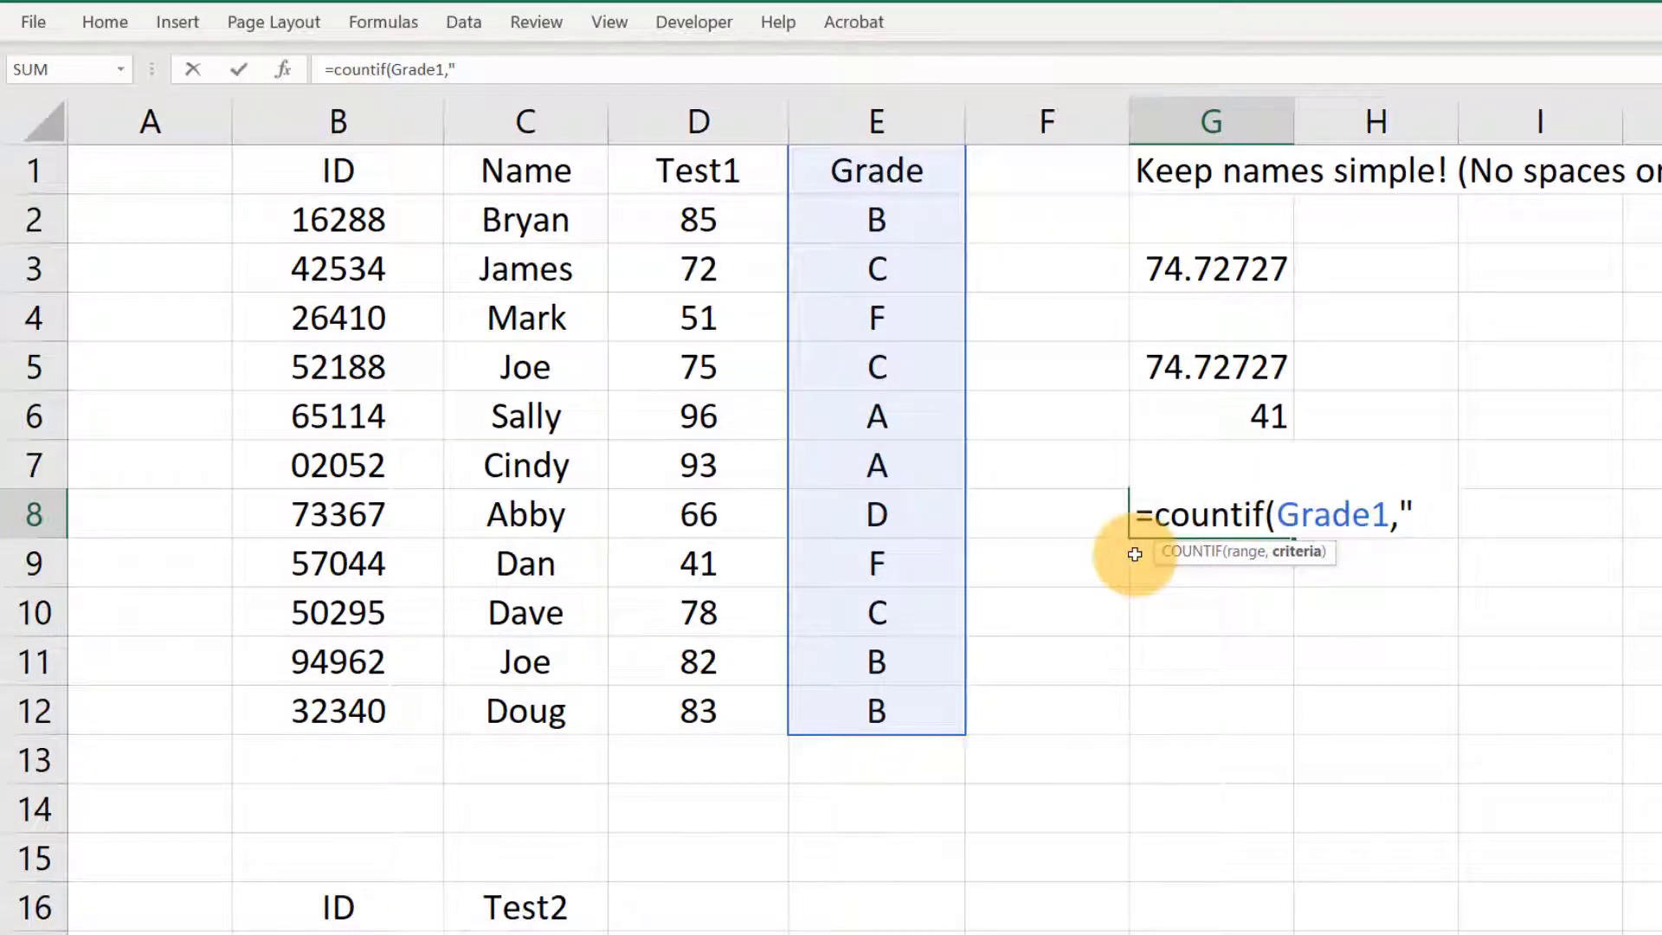
type("C\"")
key("Return")
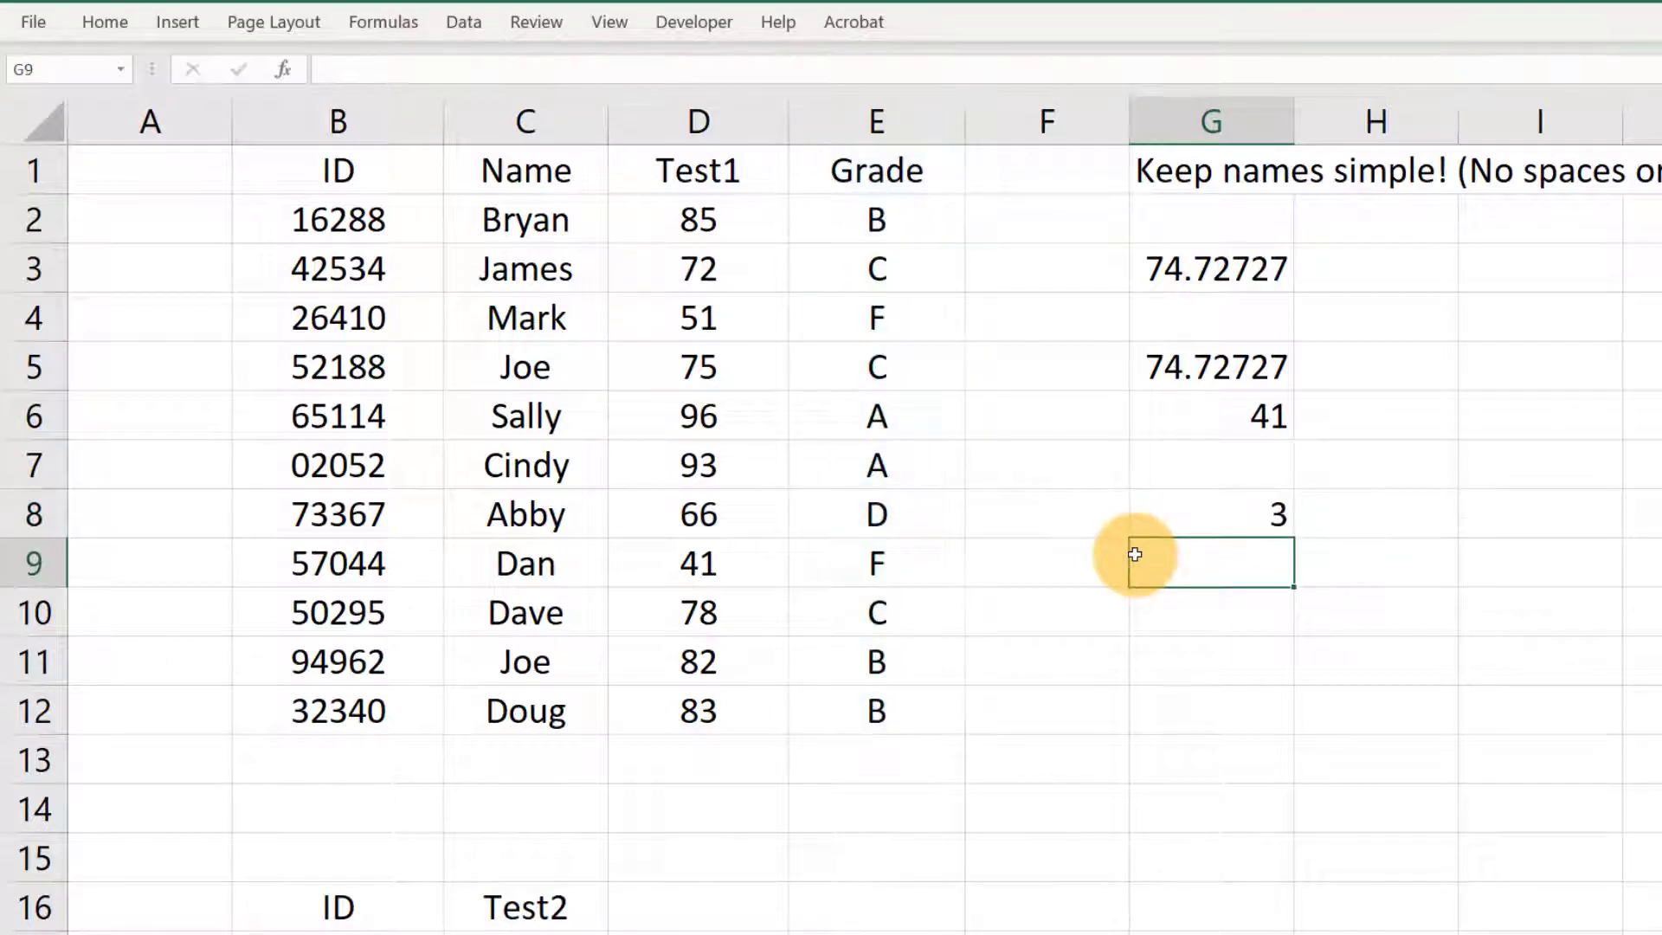
left_click(1209, 511)
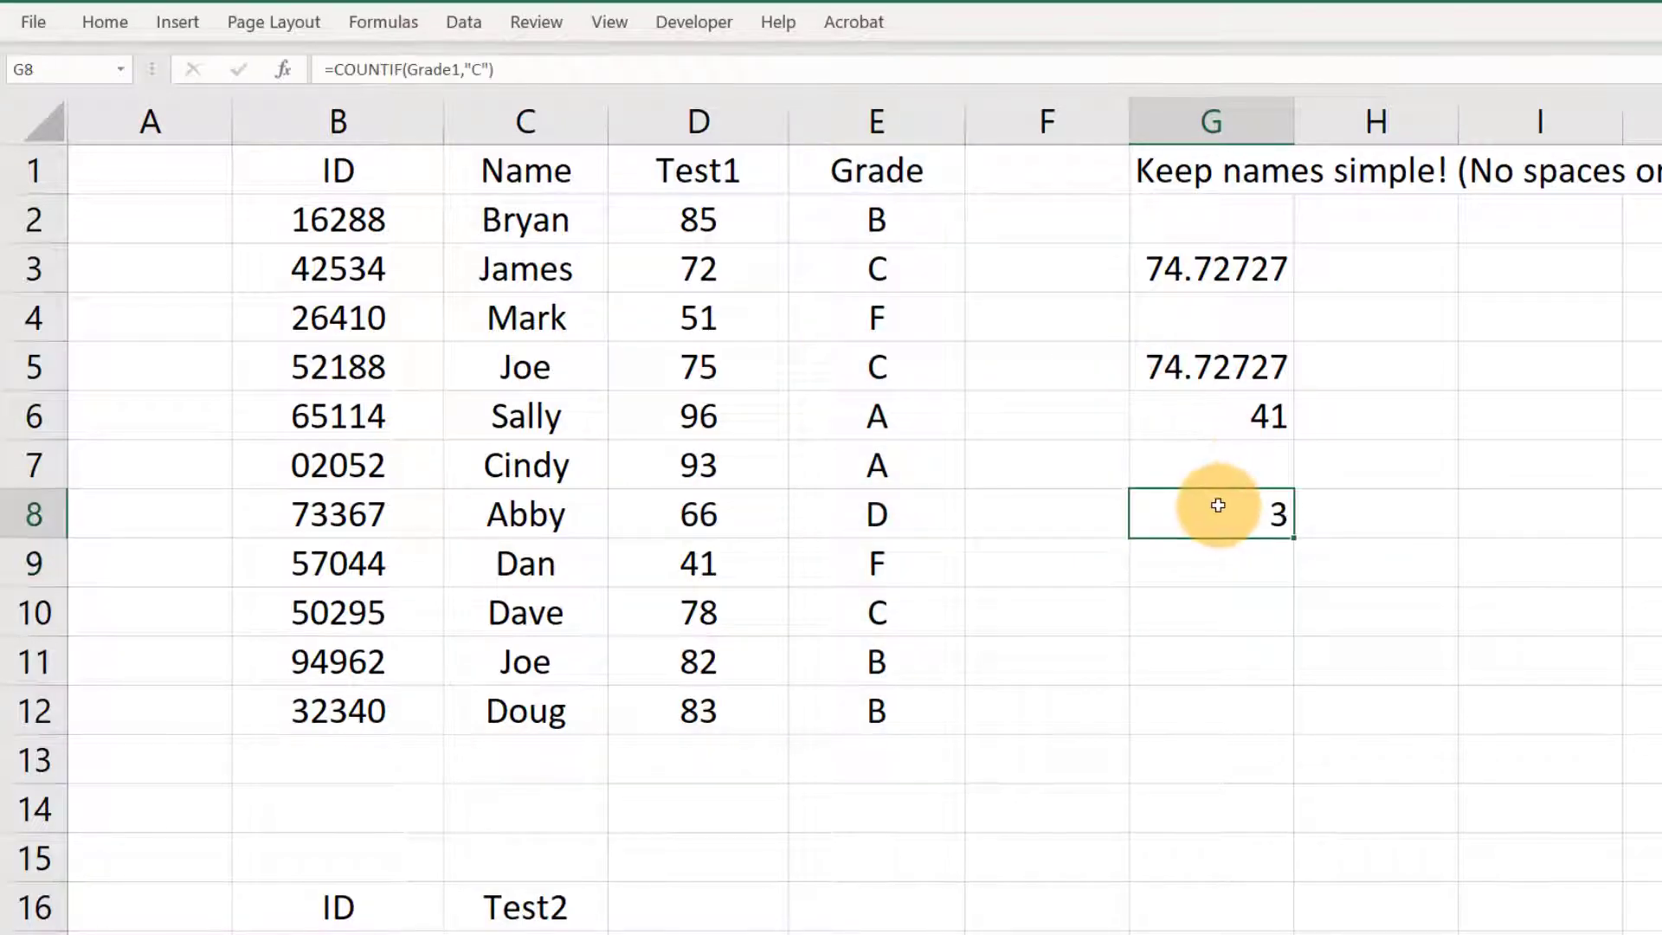
left_click(865, 308)
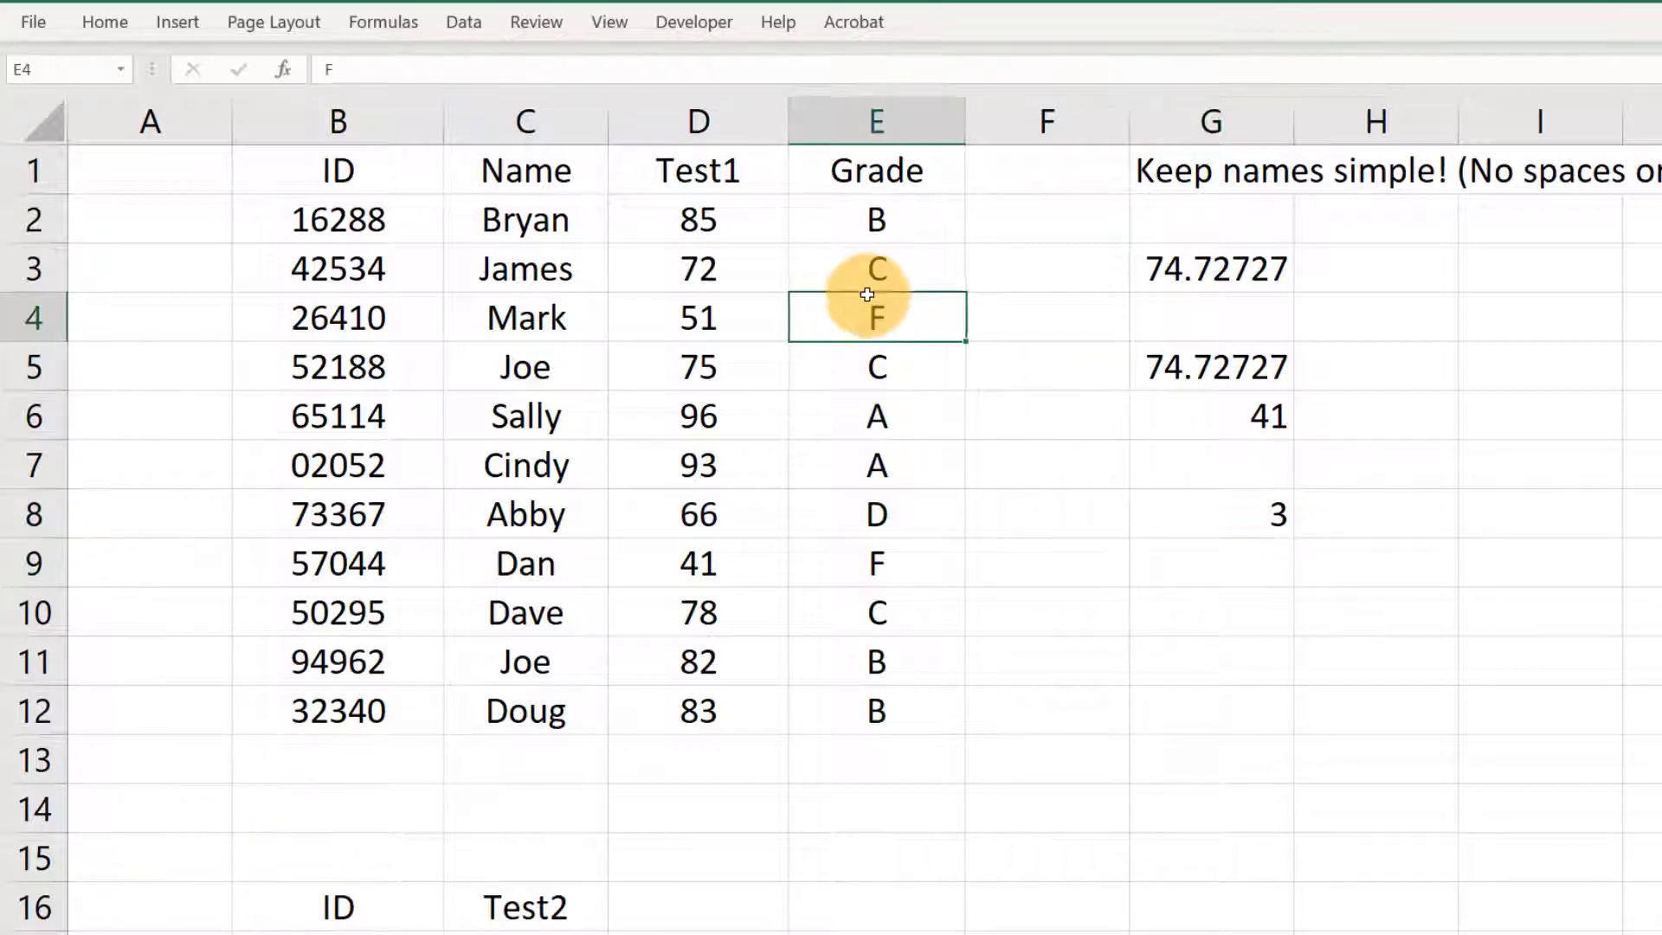
left_click(855, 263)
left_click(874, 379)
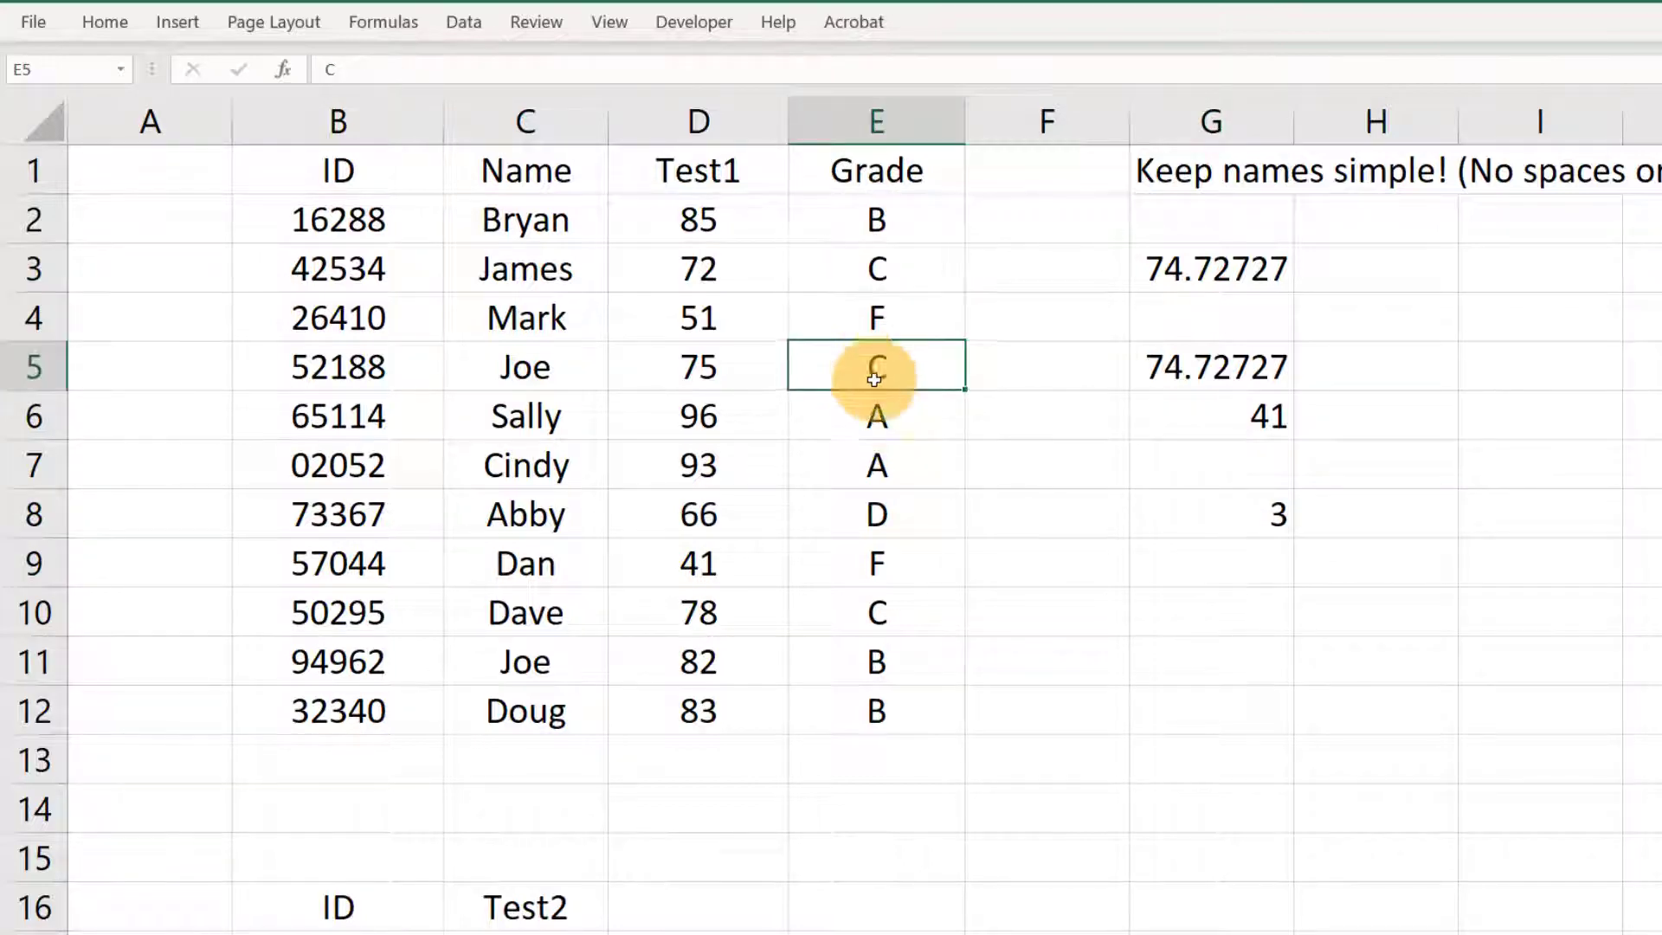
left_click(889, 613)
Step: Count the Test1 scores above 75 in cell G9 with =countif(Test_1,">75")
left_click(1217, 578)
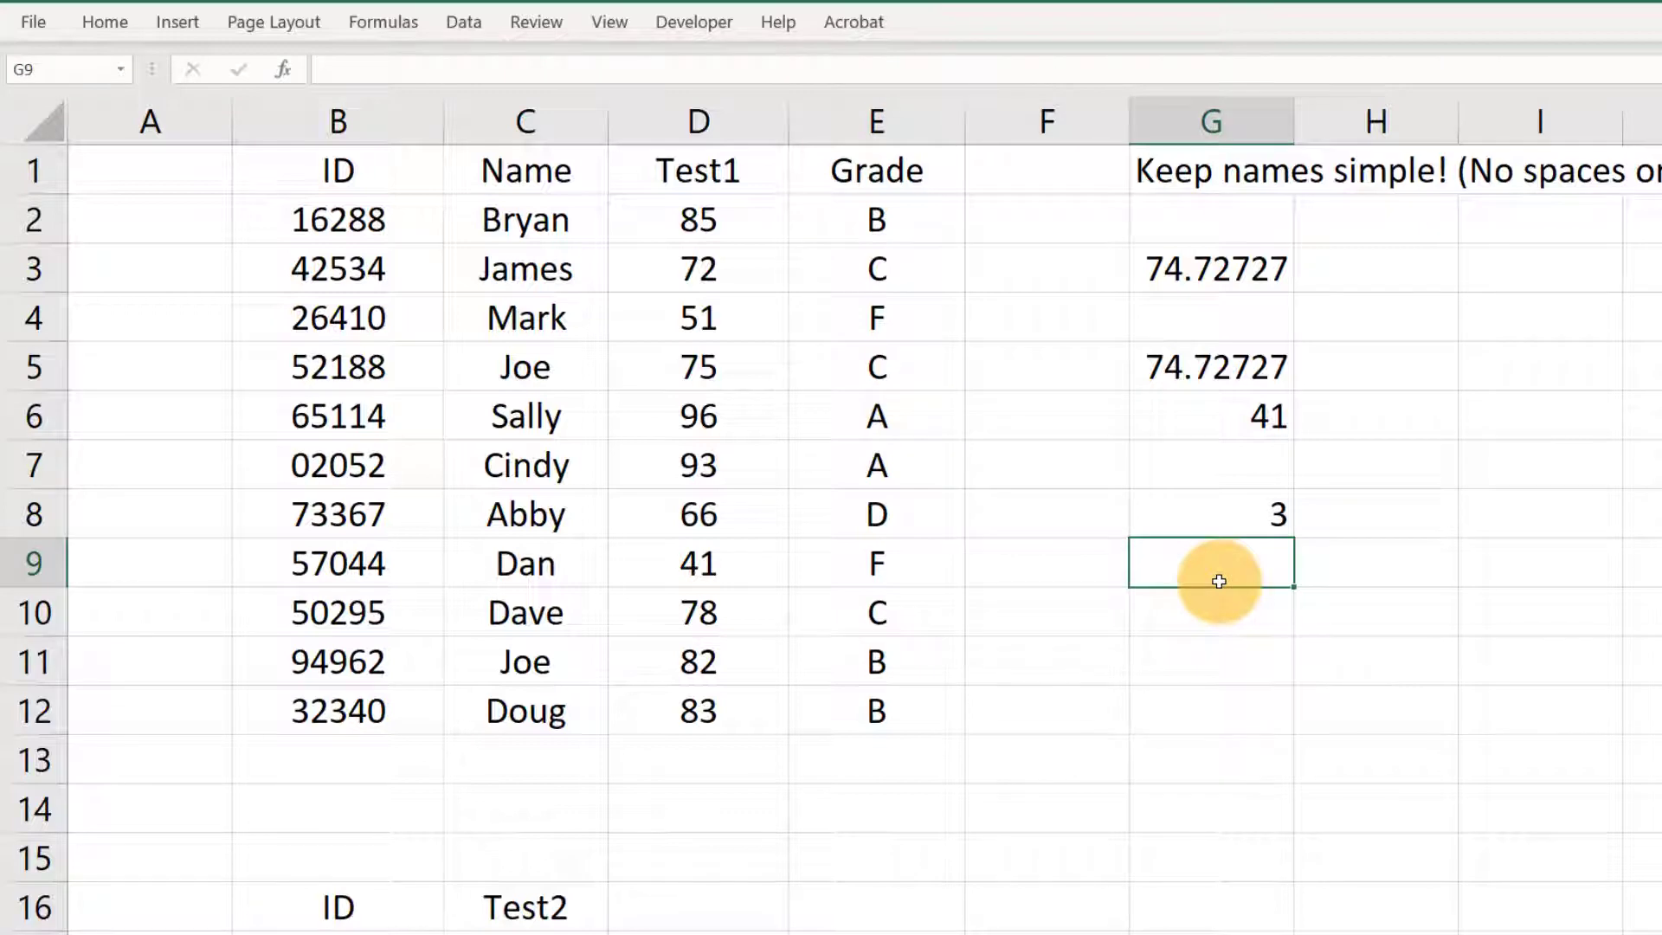
type("=coun")
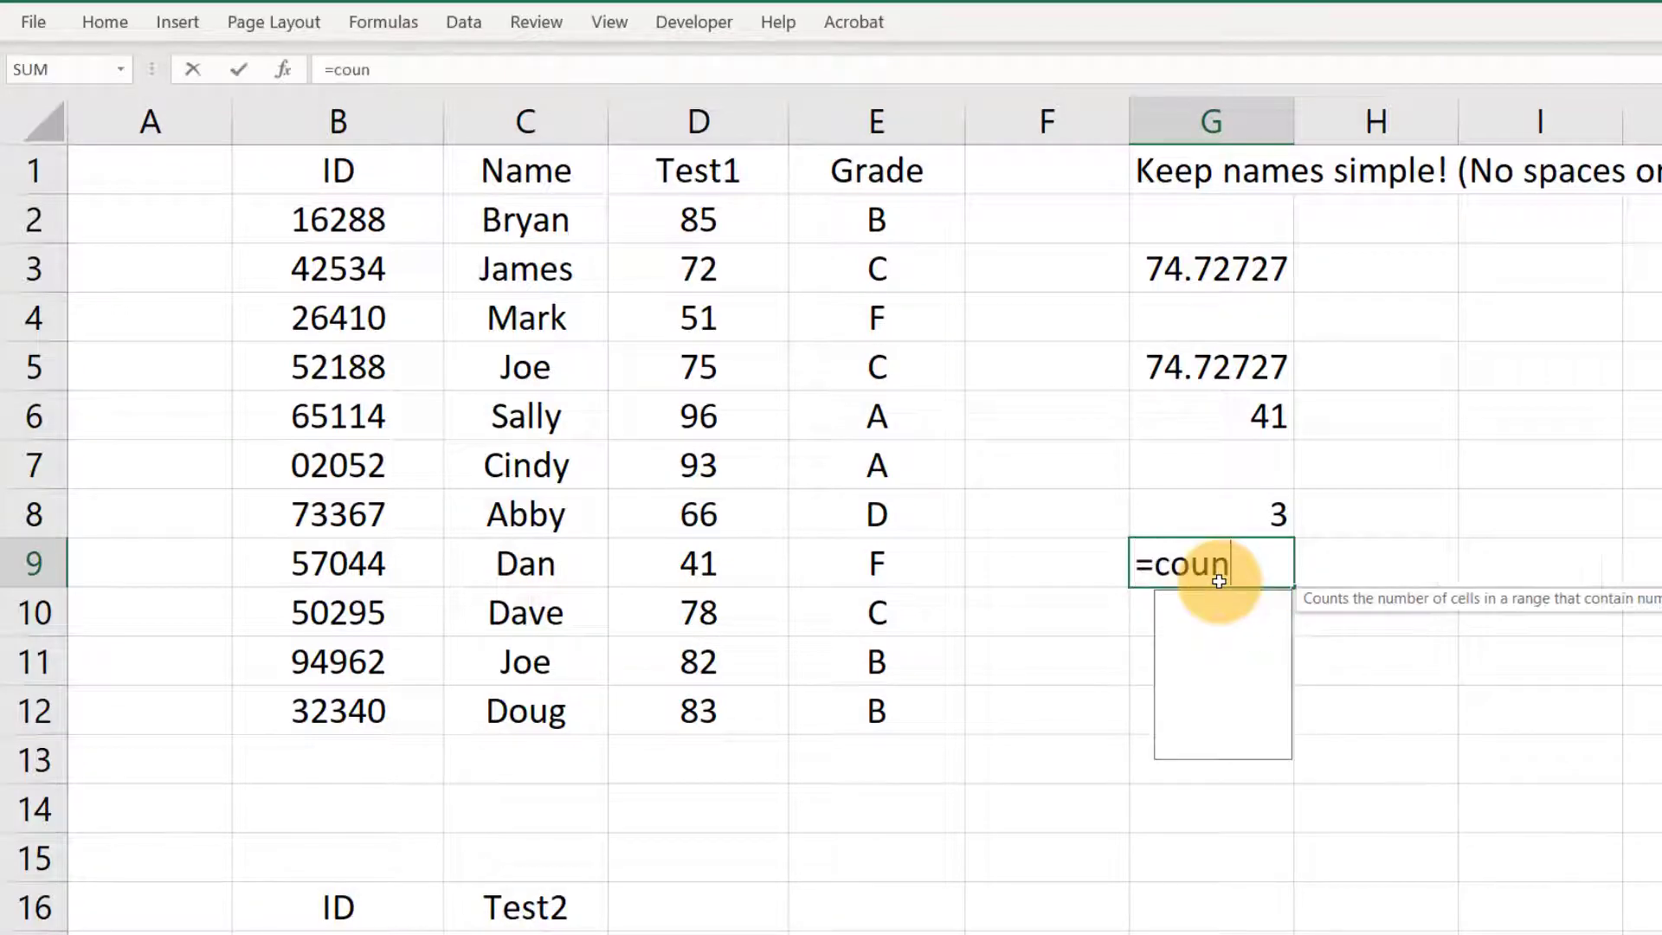
type("tif(")
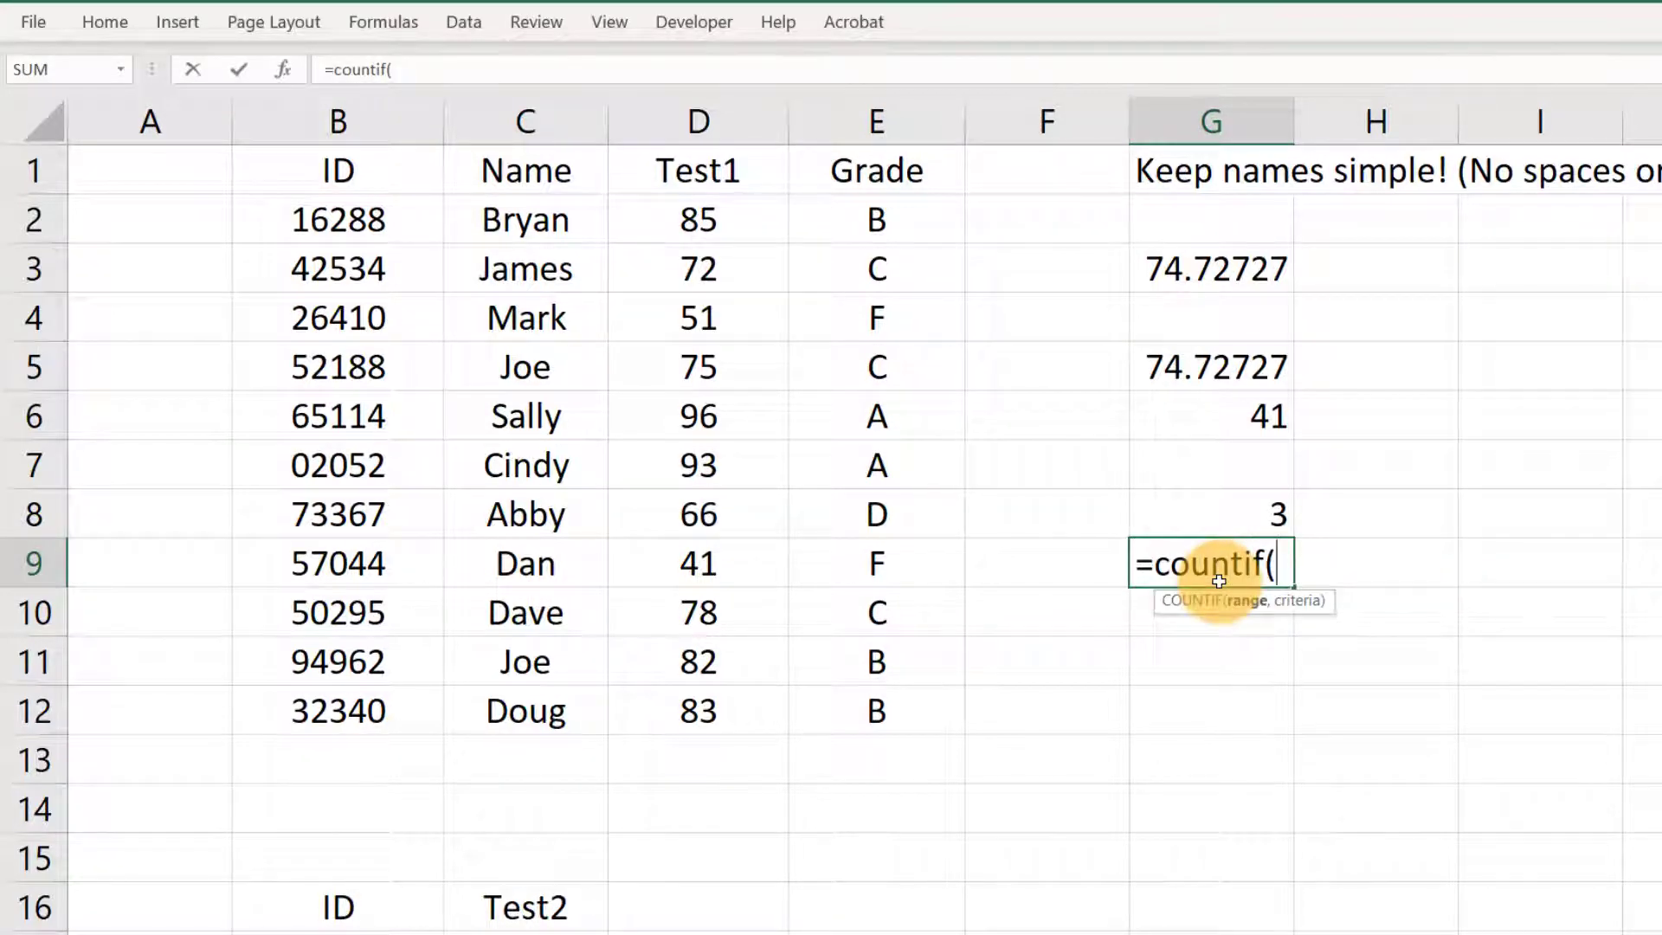
type("Test_1")
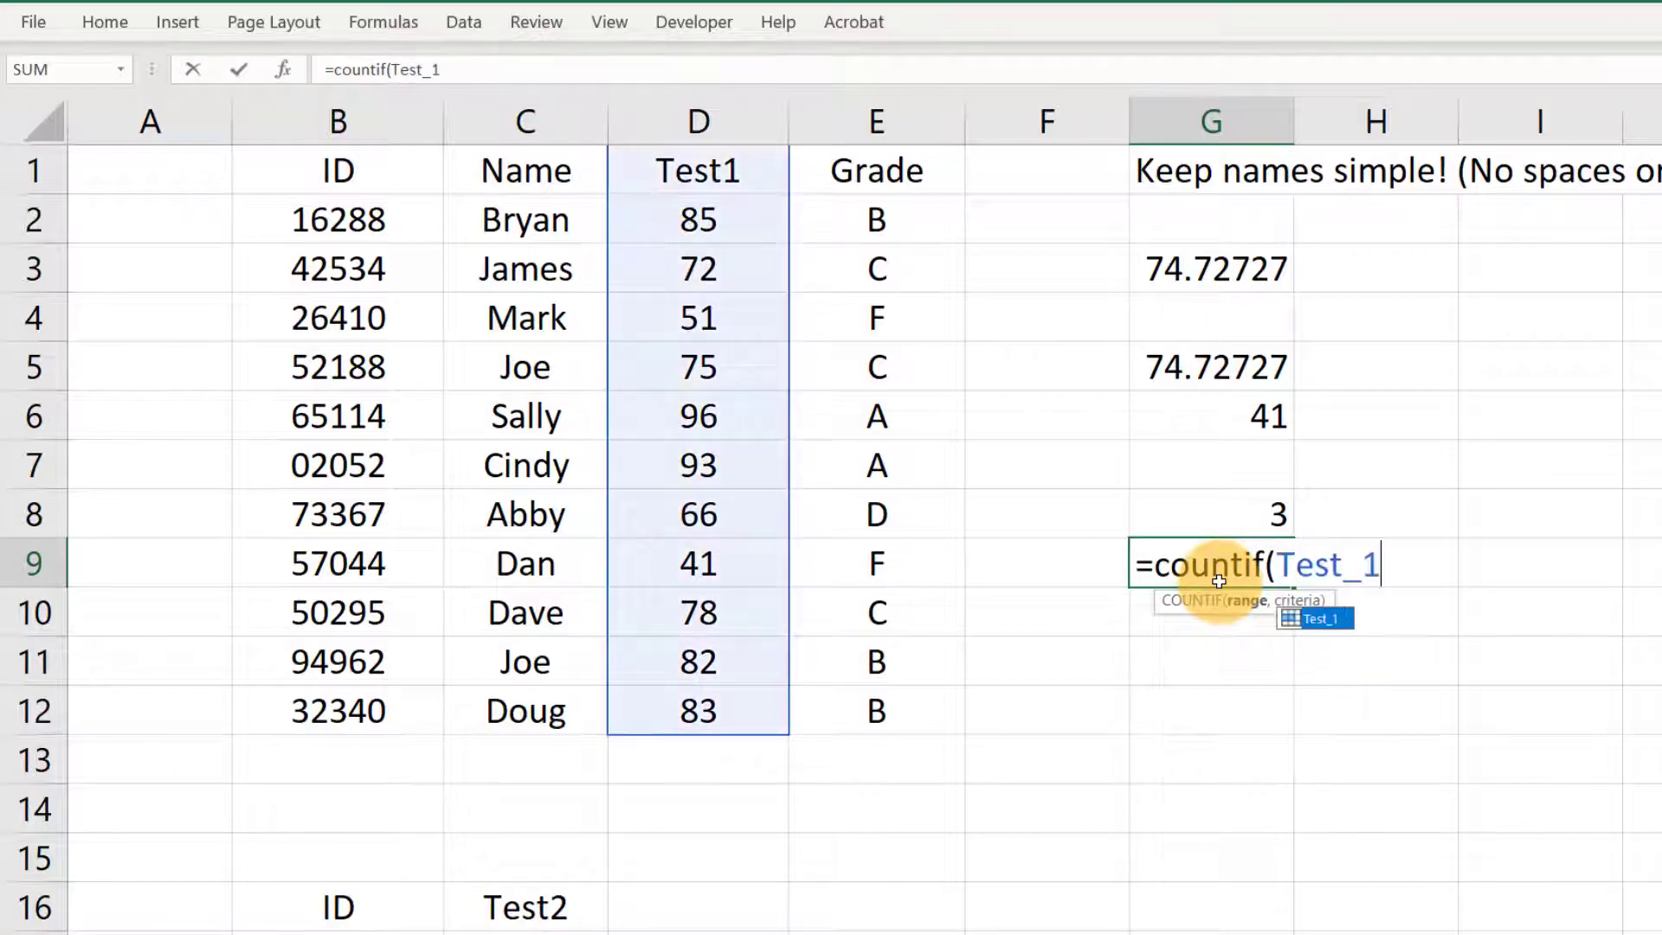
type(",")
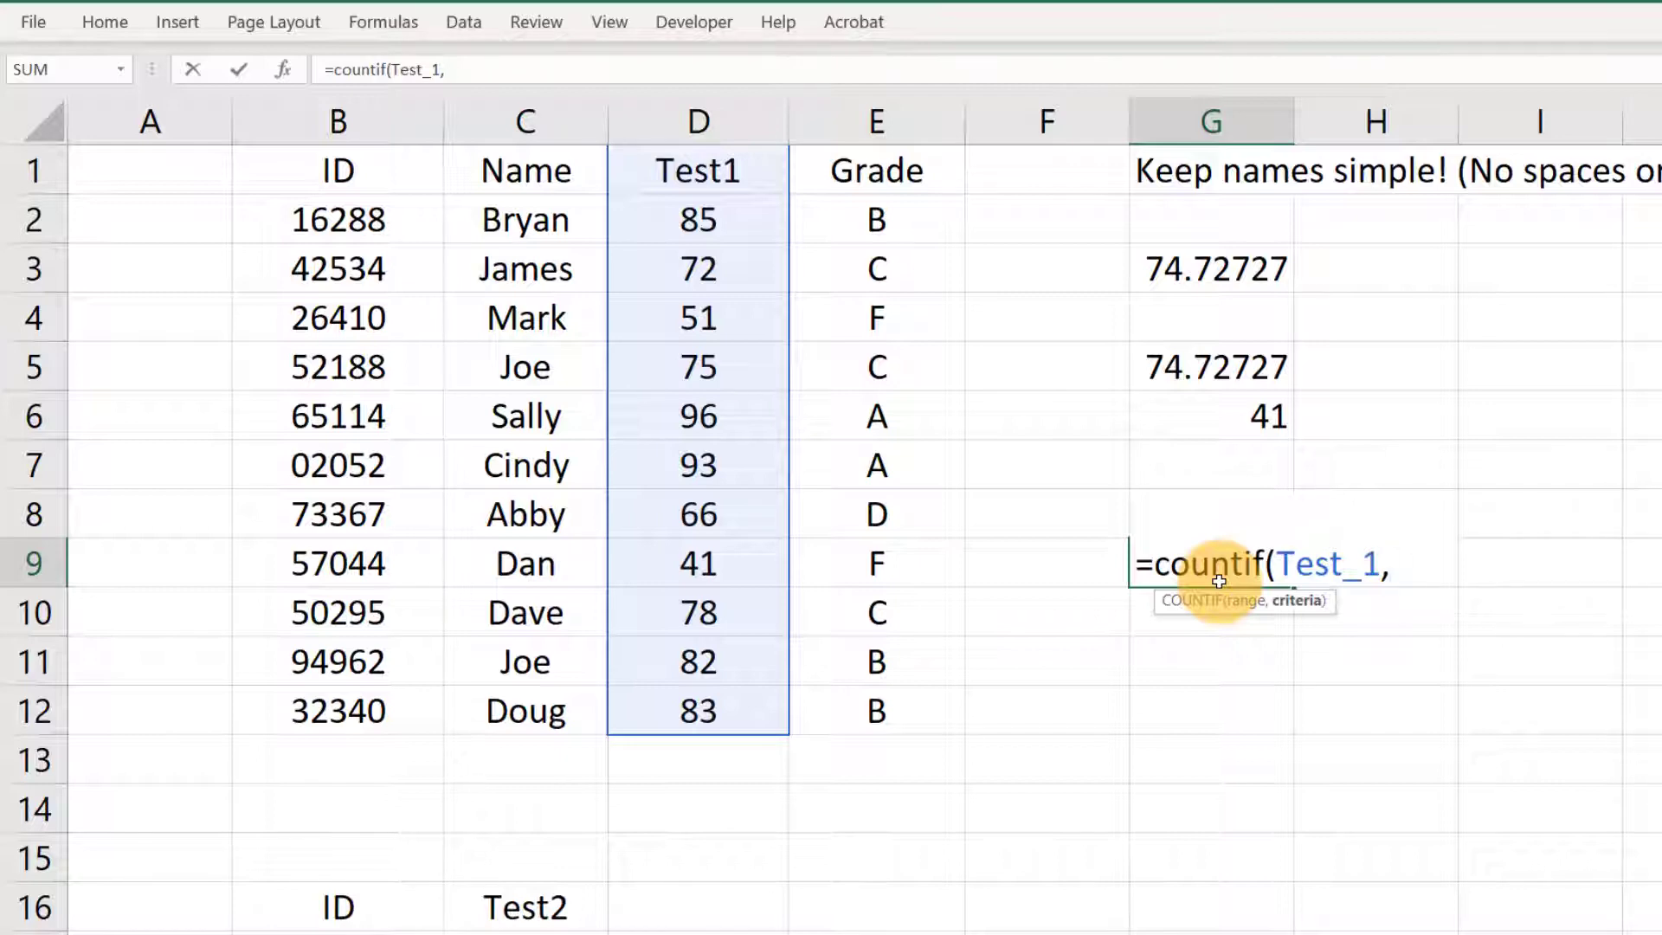
type("\">75\"")
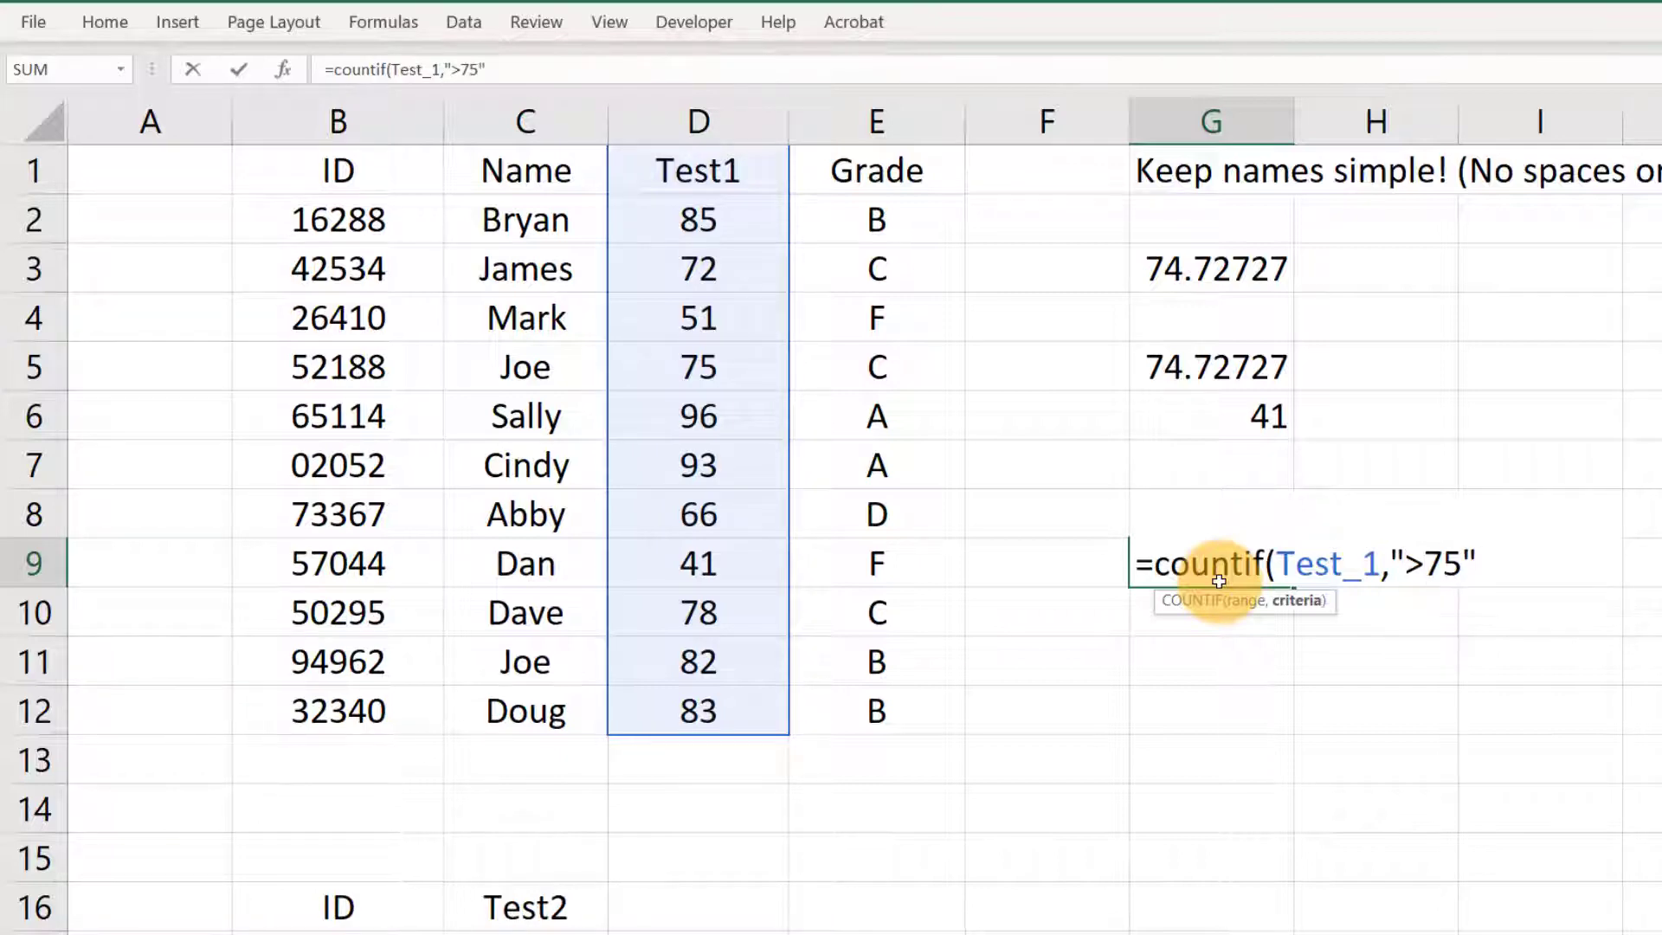
key("Return")
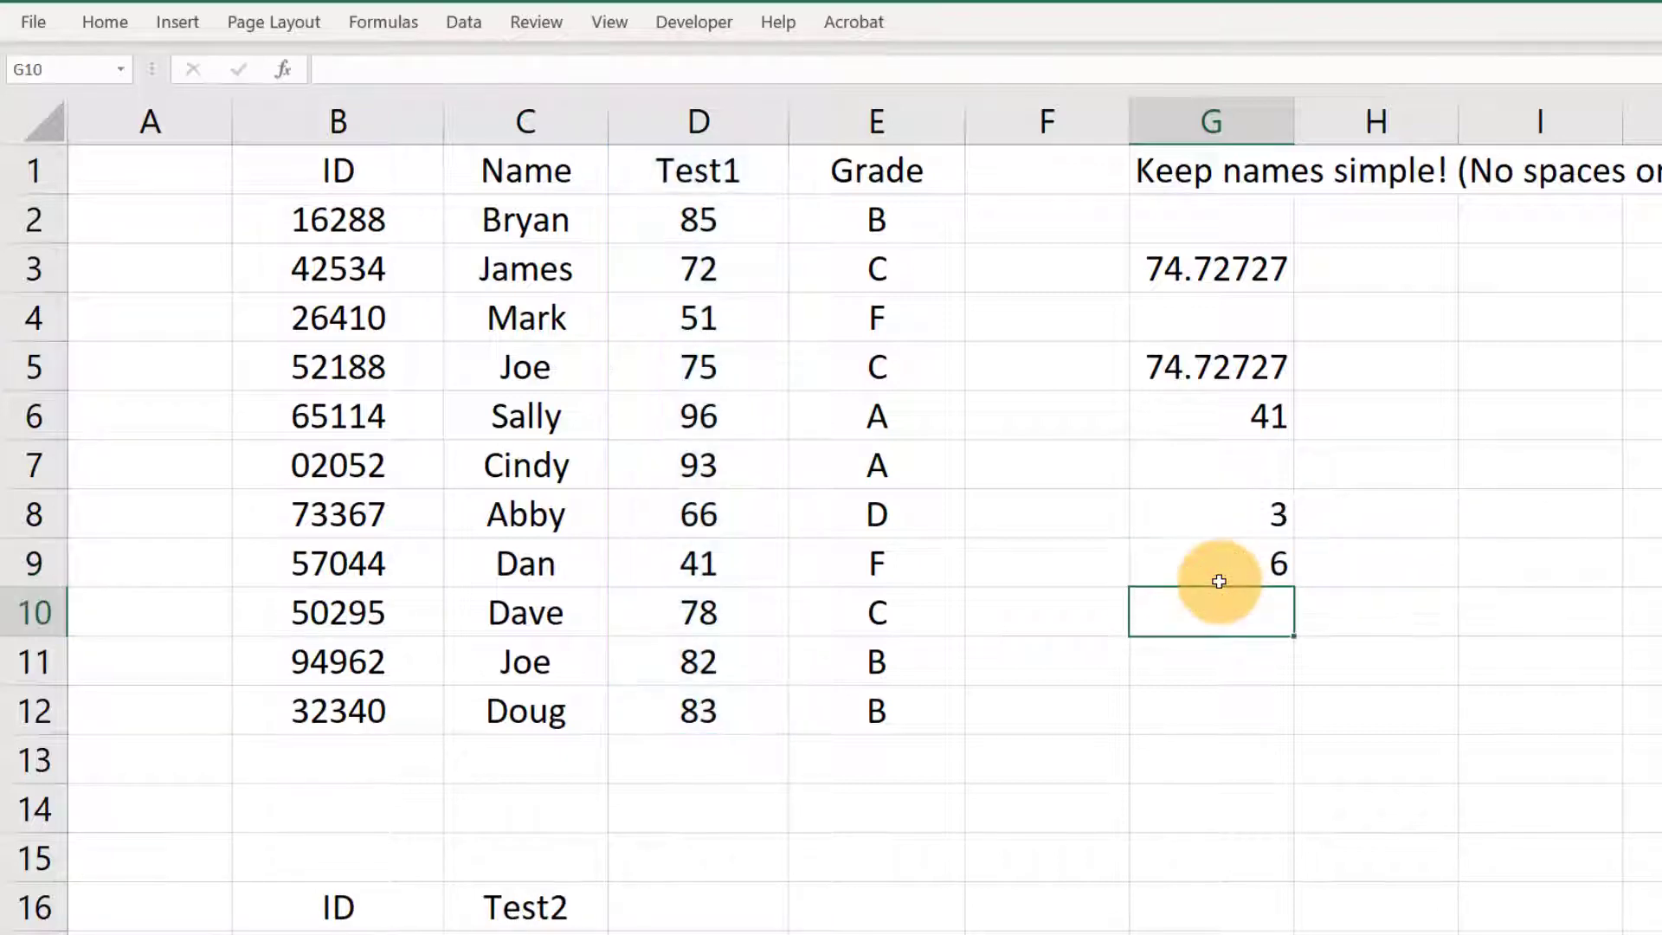
Step: Check the count in G9 by going through the scores above 75 in the Test1 column one by one
left_click(1257, 549)
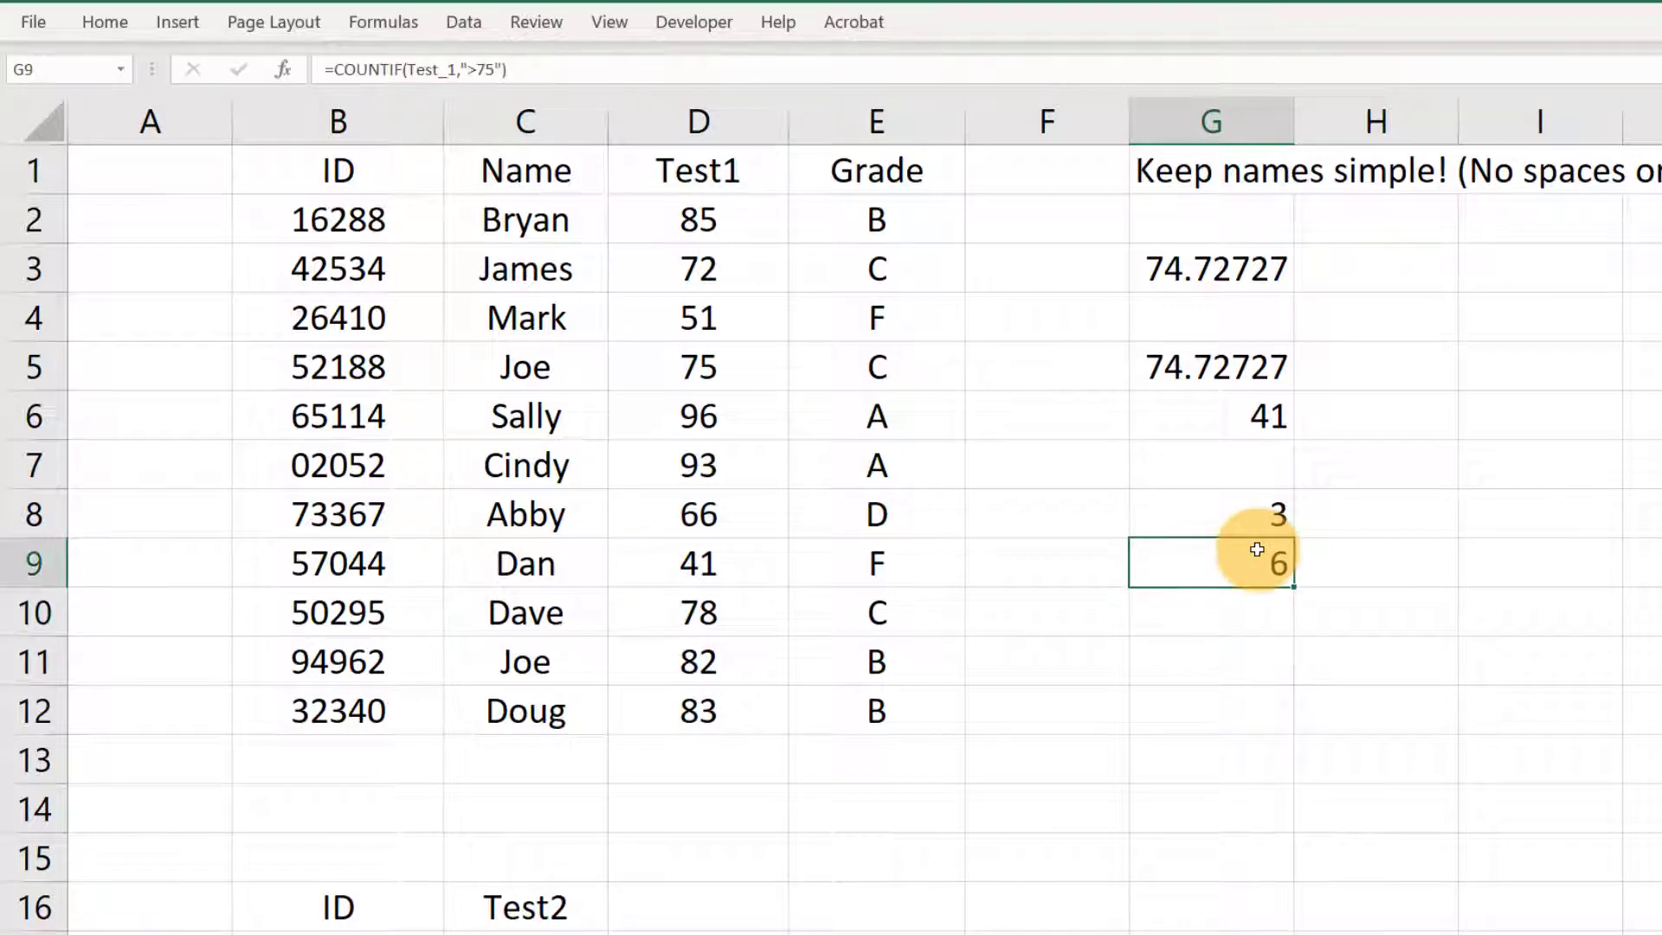
left_click(695, 222)
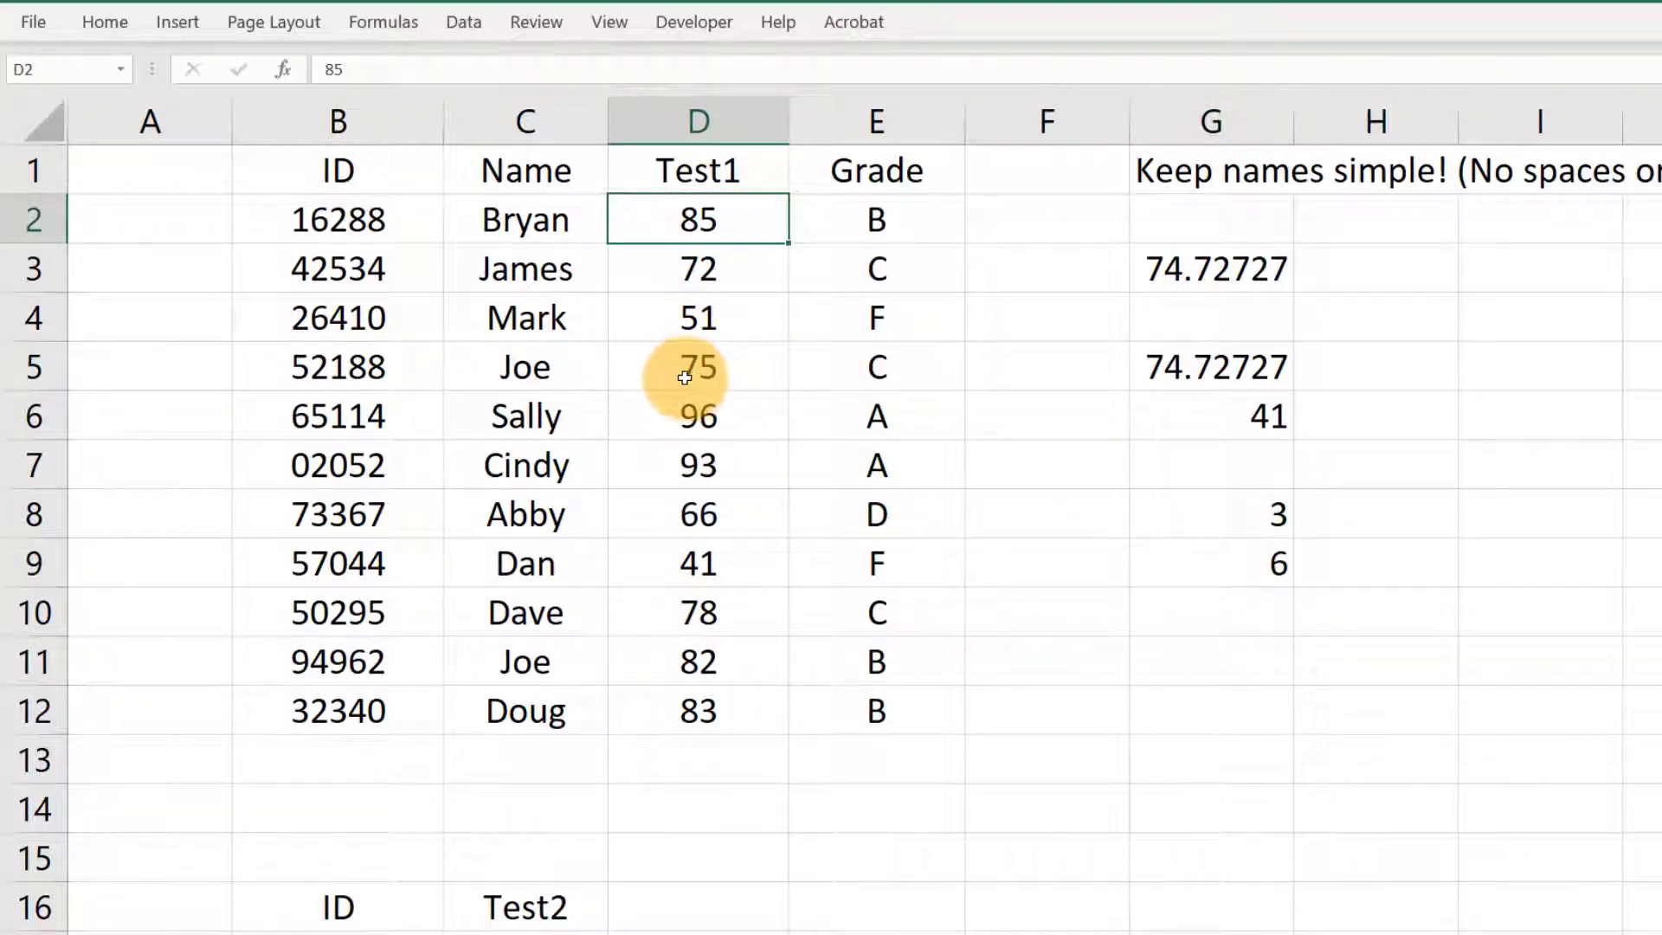
key("Down")
key("Down")
key("Down")
key("Down")
key("Down")
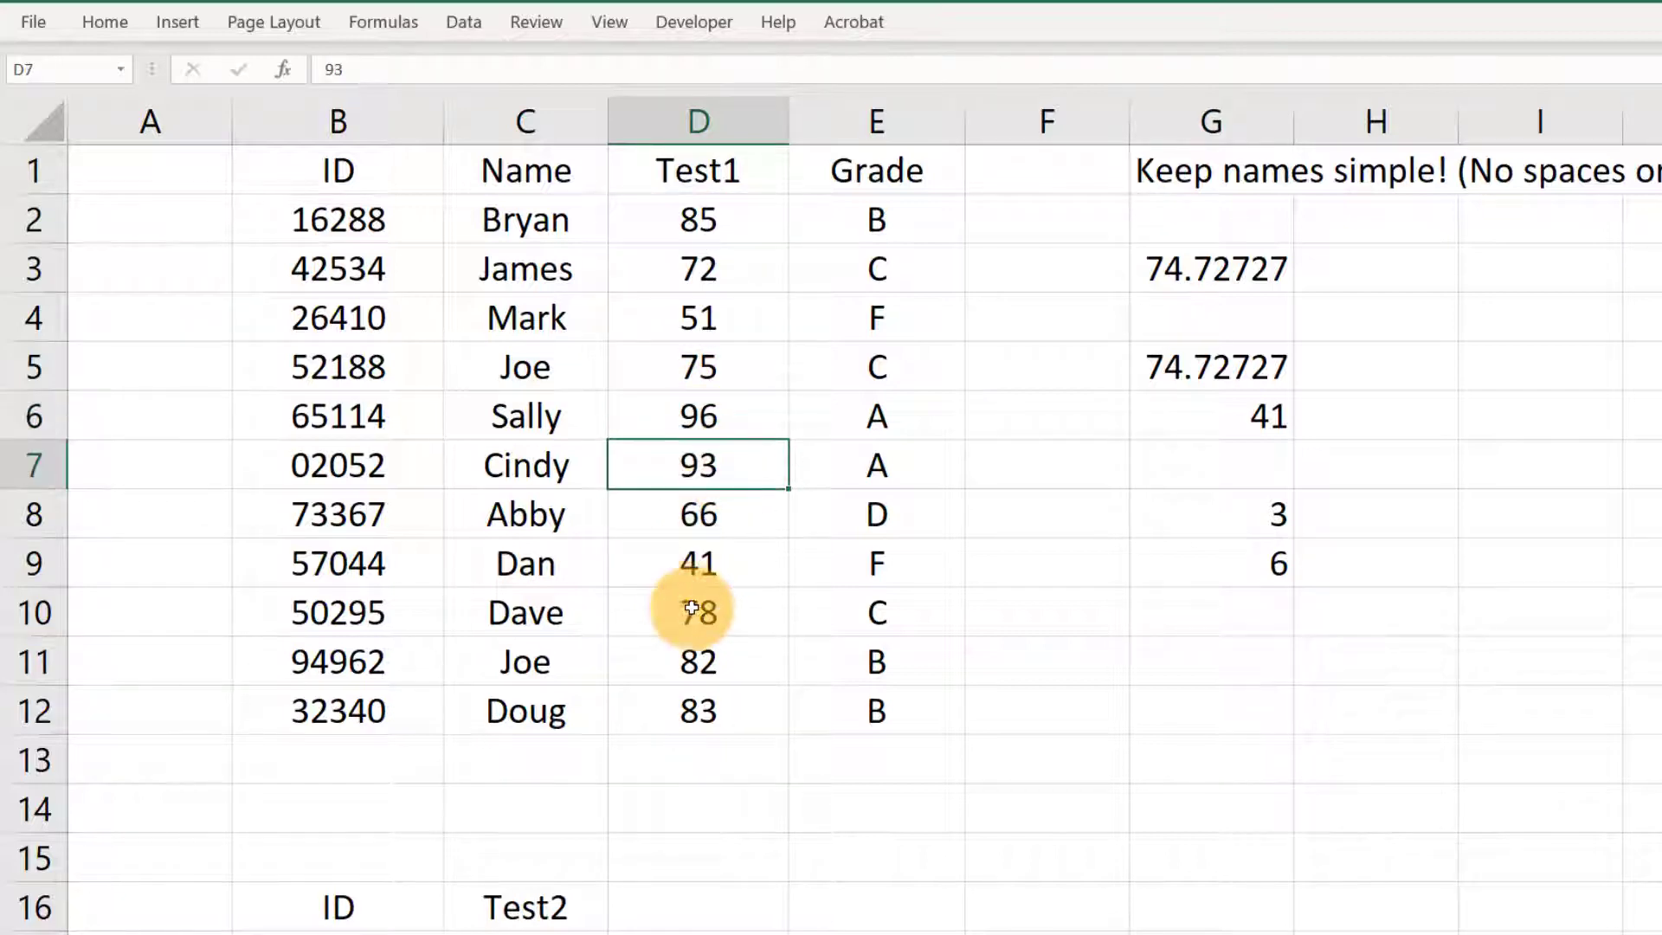
left_click(692, 608)
left_click(702, 659)
left_click(703, 708)
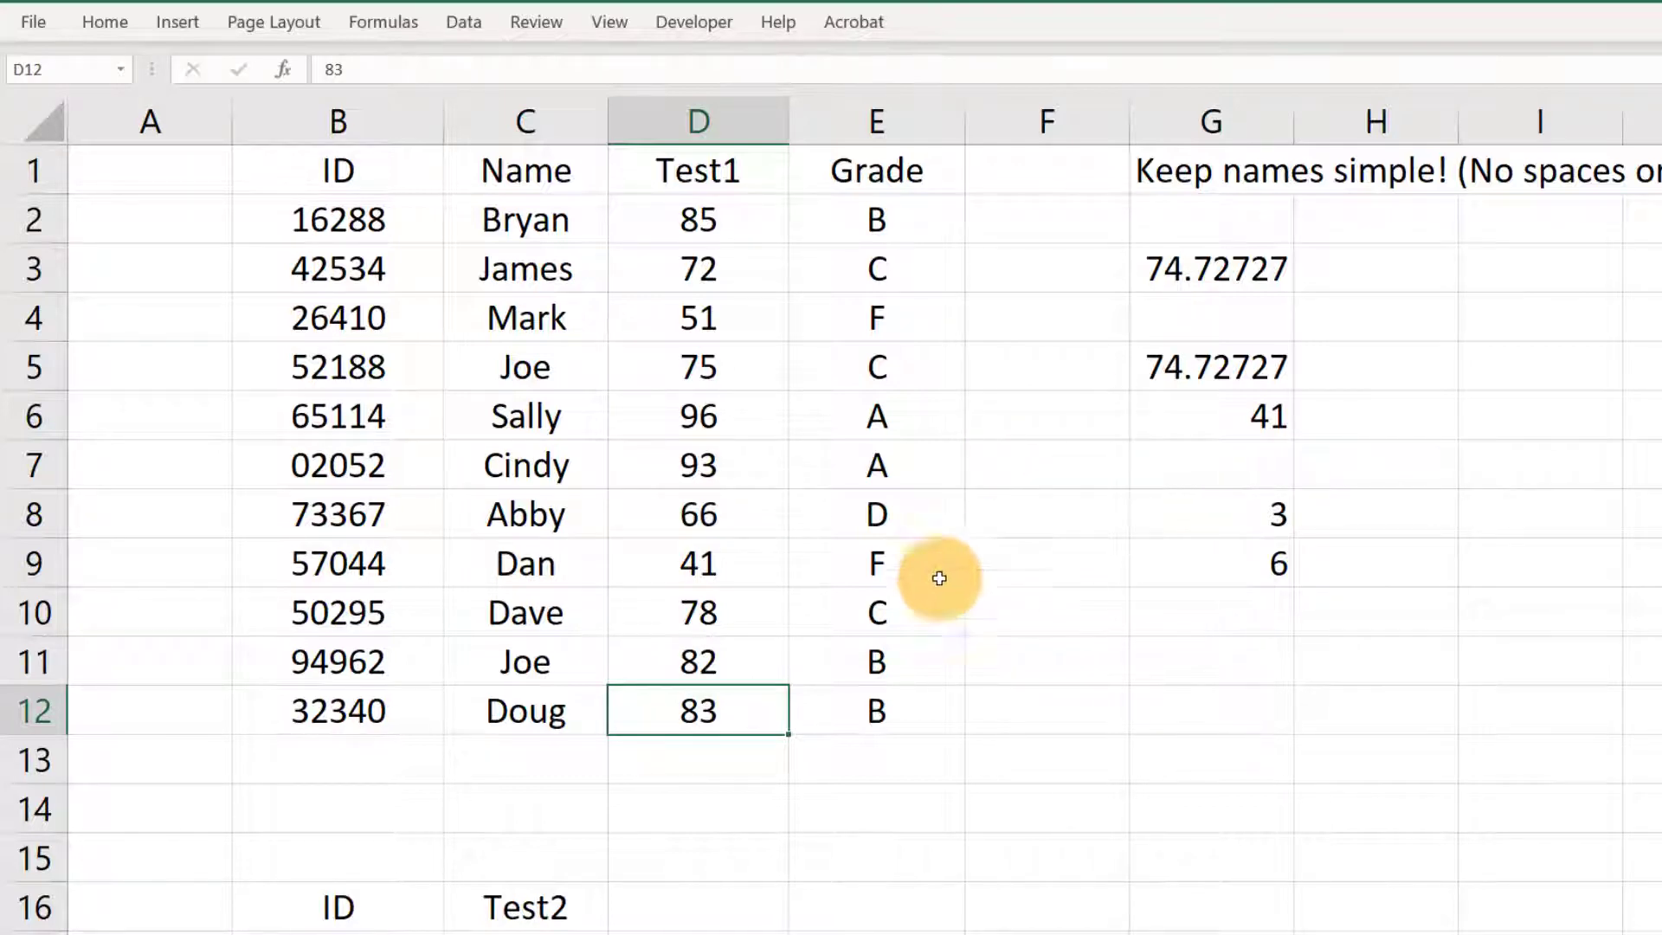
Step: Examine the table B1:E12 and the ID and Test2 columns of the table starting in row 16, comparing them with the Name column
left_click_drag(297, 159, 876, 718)
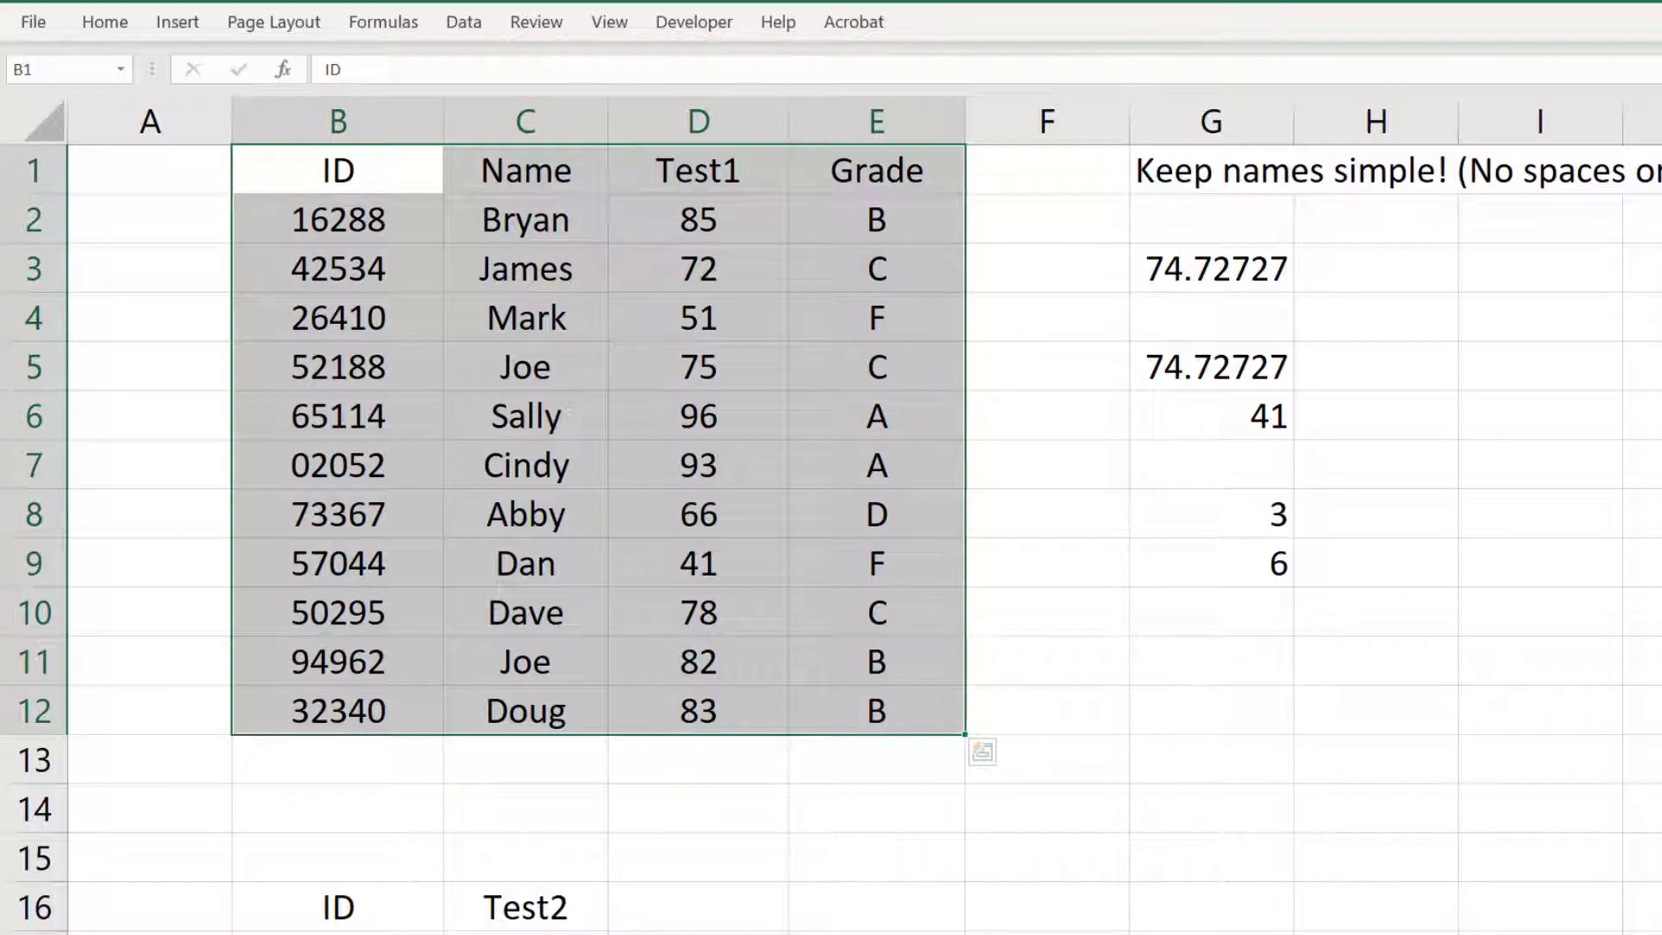
left_click(512, 828)
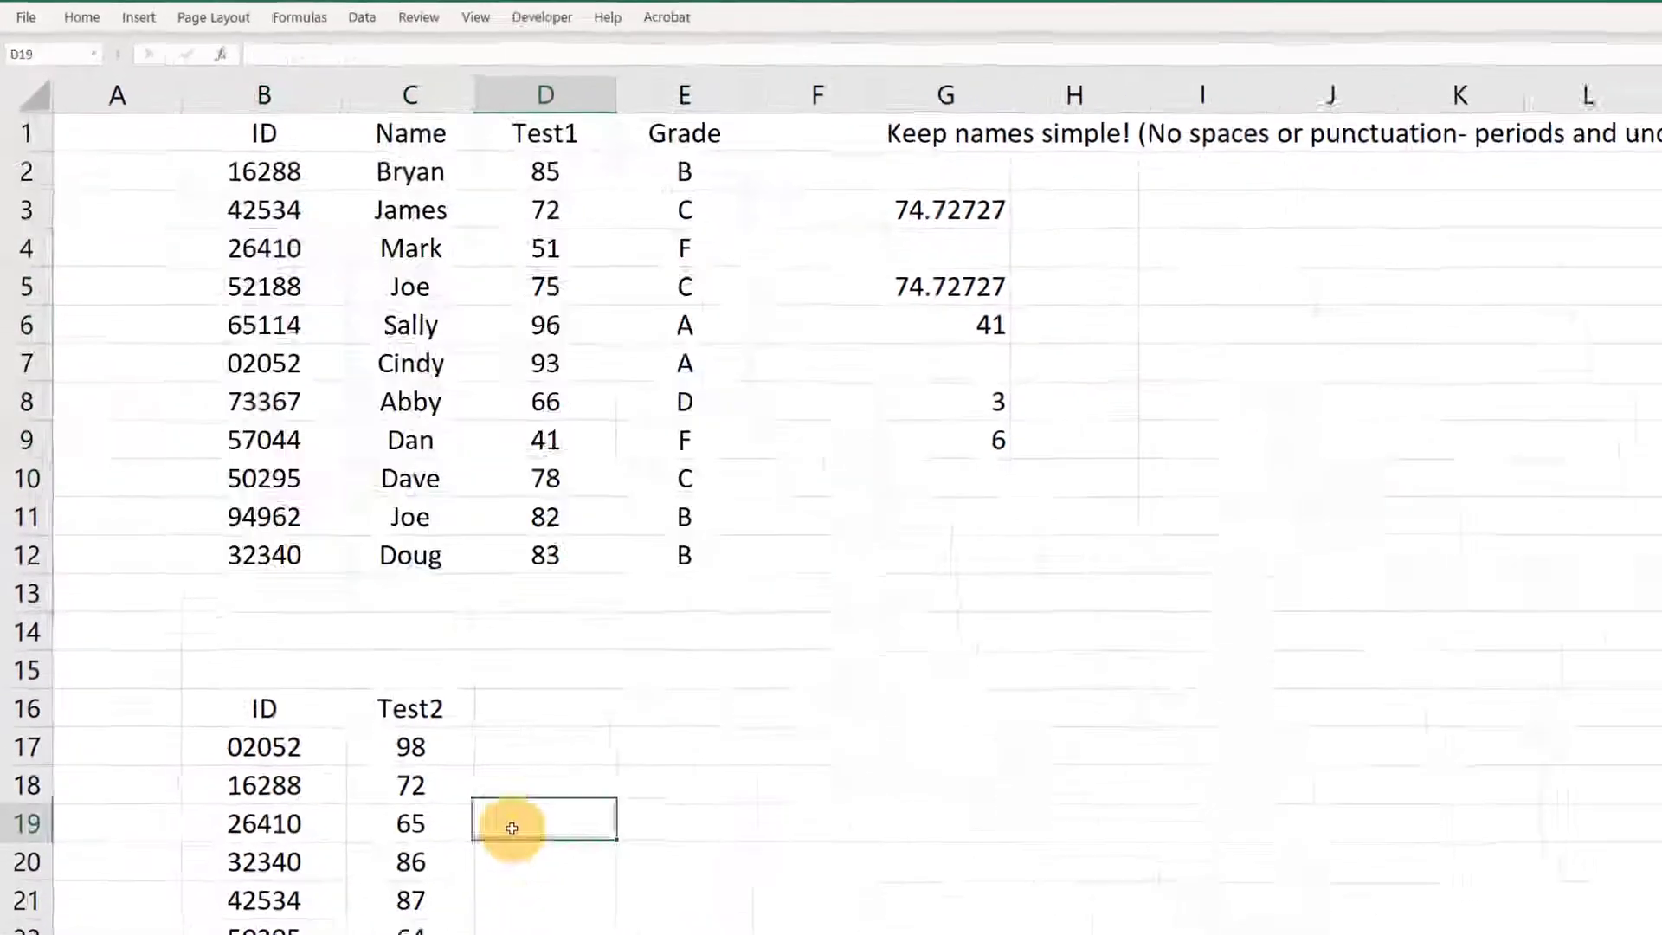
scroll(511, 828, "down", 3)
scroll(251, 498, "up", 3)
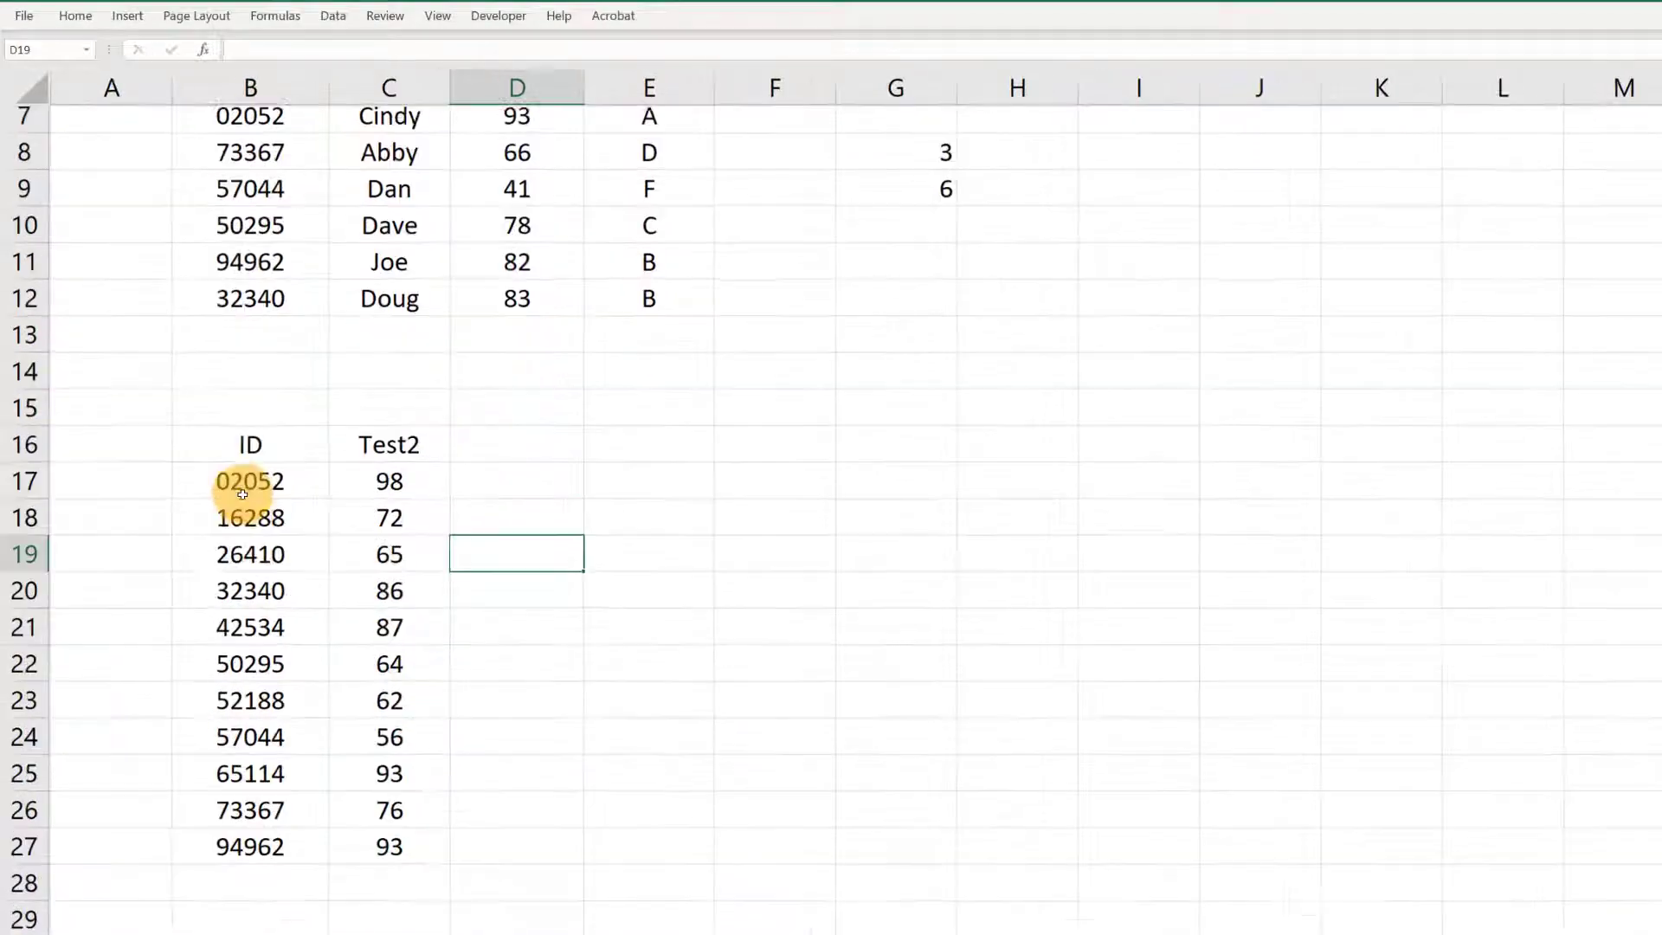
scroll(245, 452, "down", 1)
left_click_drag(430, 329, 455, 805)
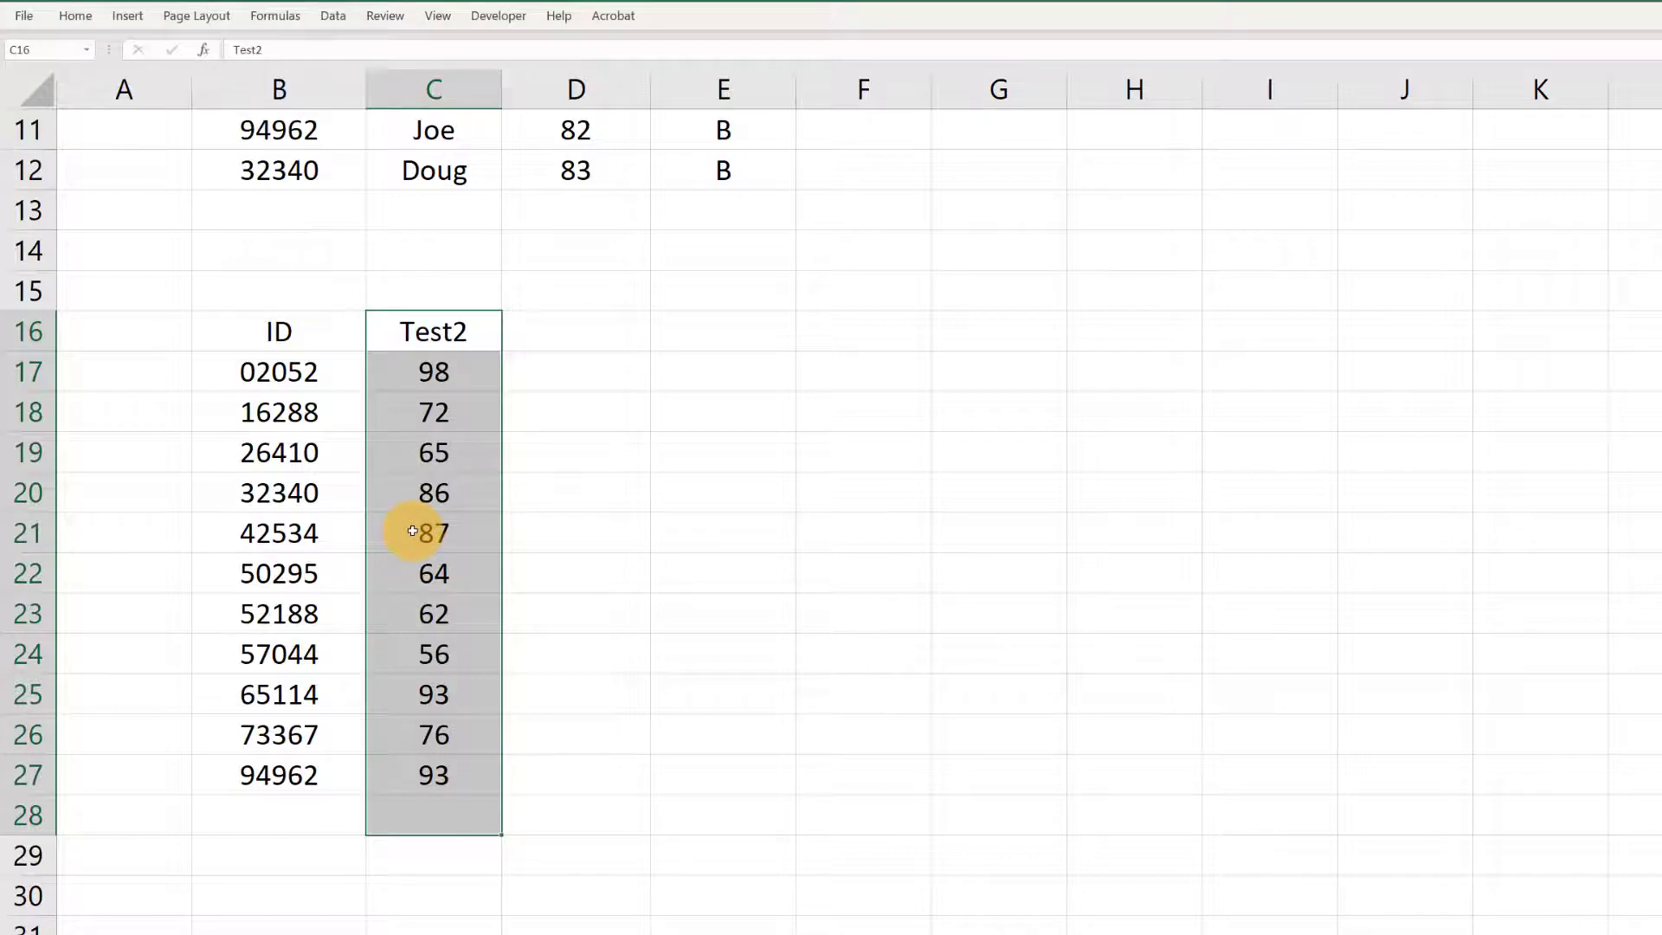
scroll(412, 531, "up", 1)
left_click_drag(278, 452, 251, 892)
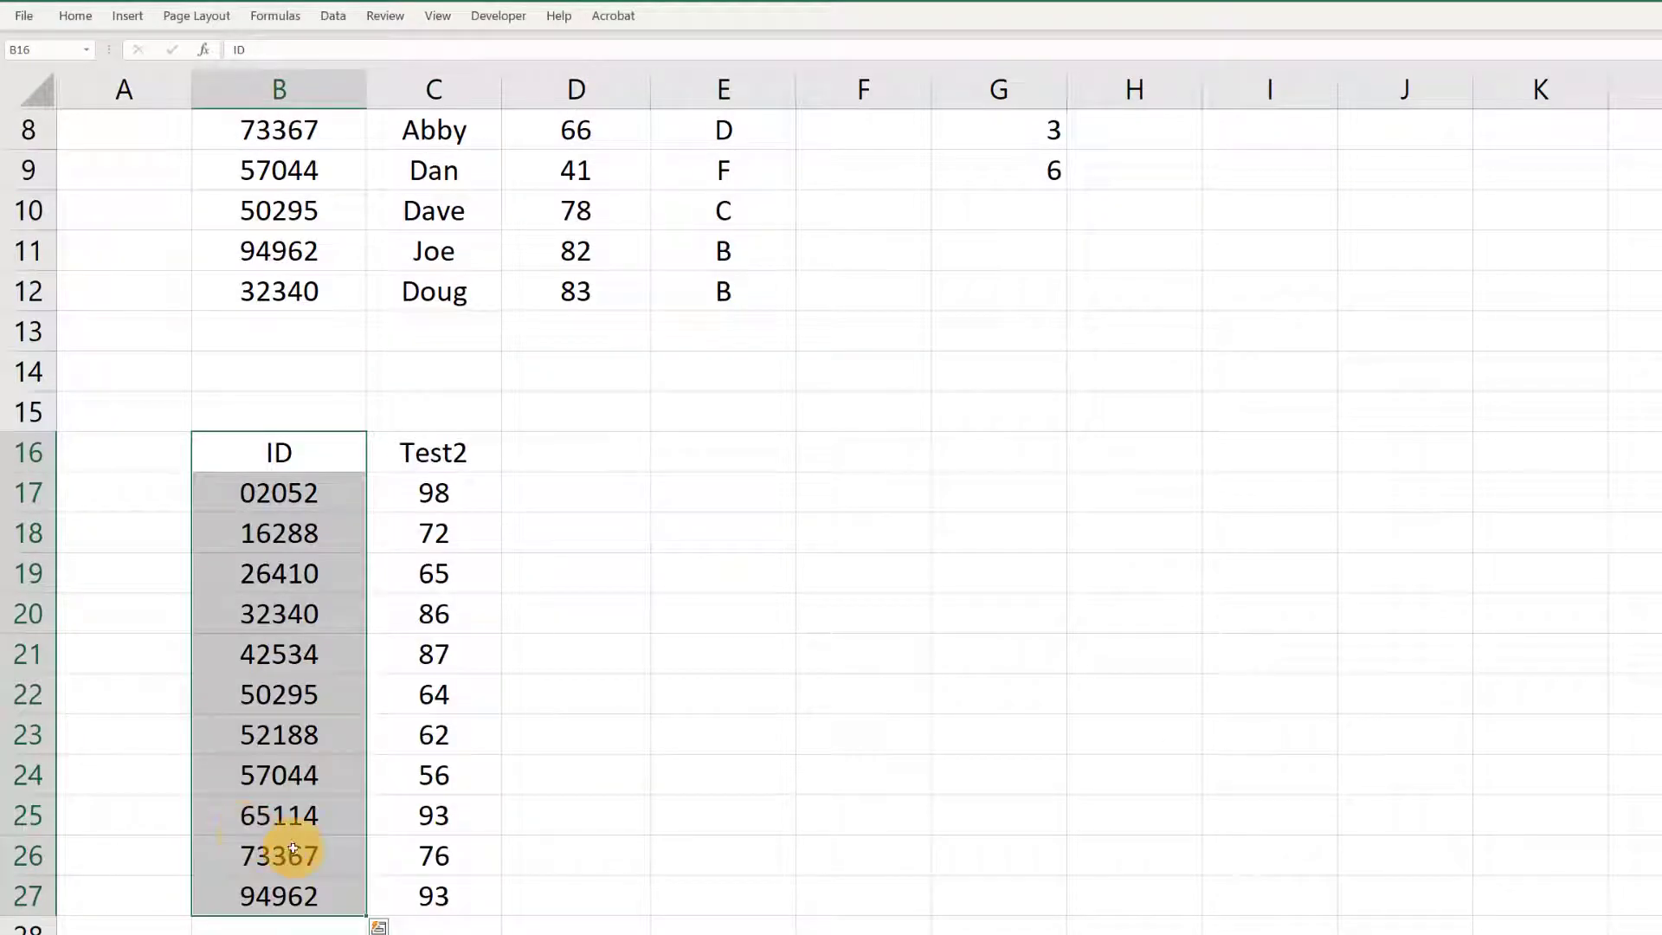
scroll(338, 766, "up", 3)
left_click_drag(460, 169, 420, 578)
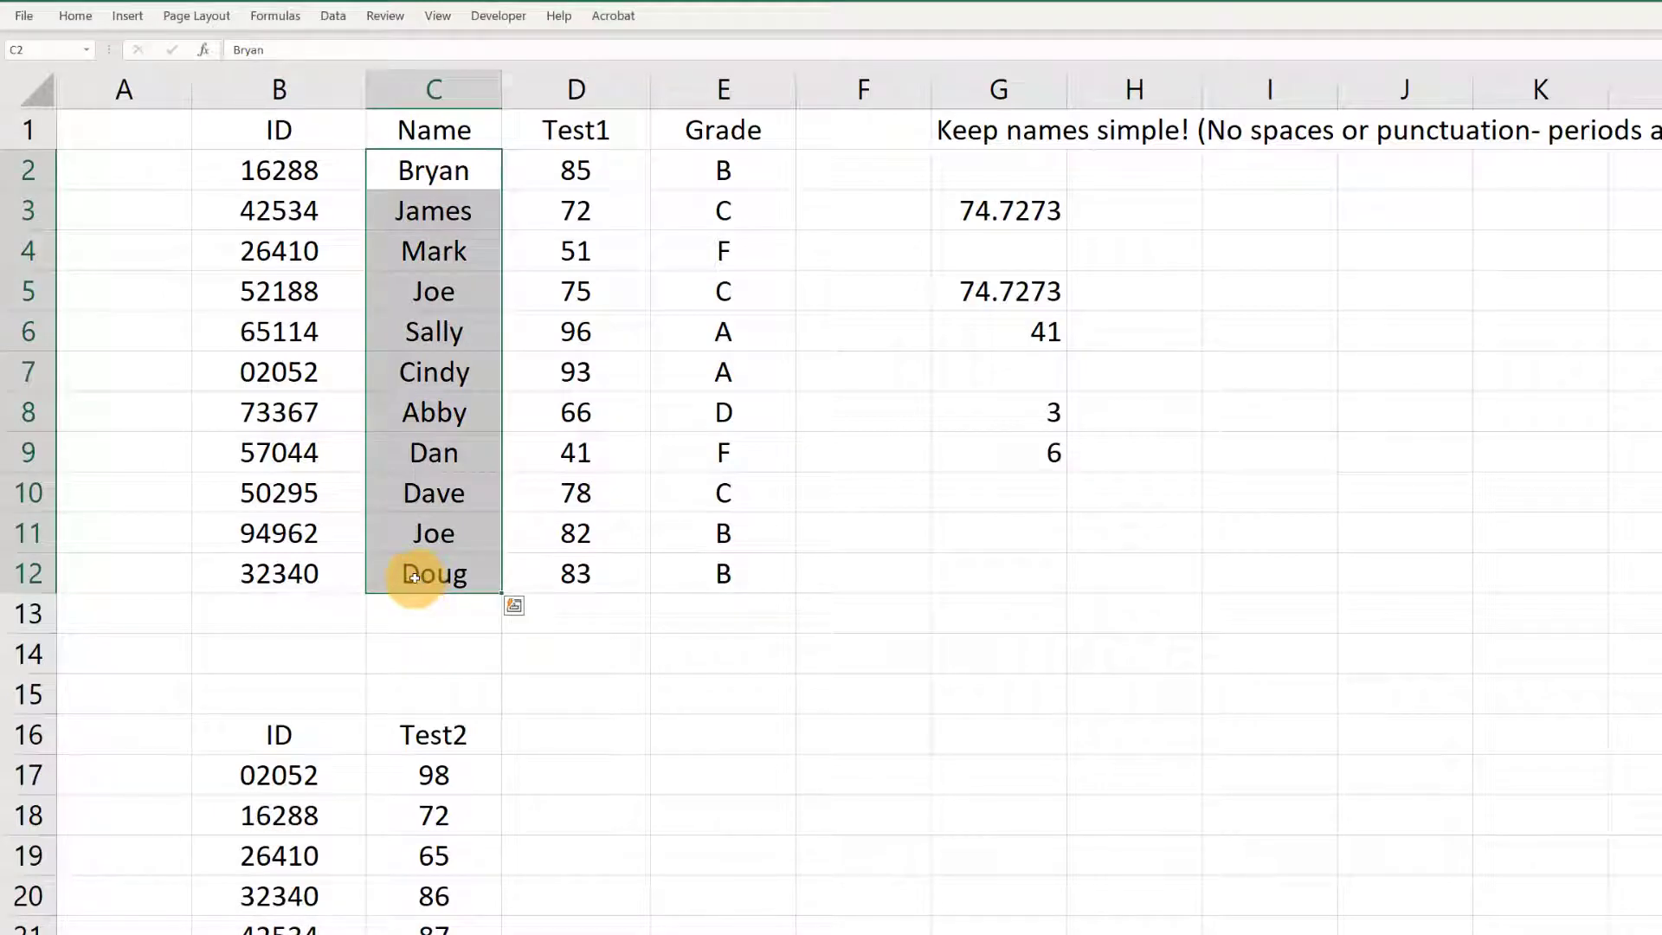
Step: Compare the ID column of the upper table with the ID and Test2 columns of the lower table in B16:C27
left_click_drag(279, 124, 342, 573)
left_click(575, 735)
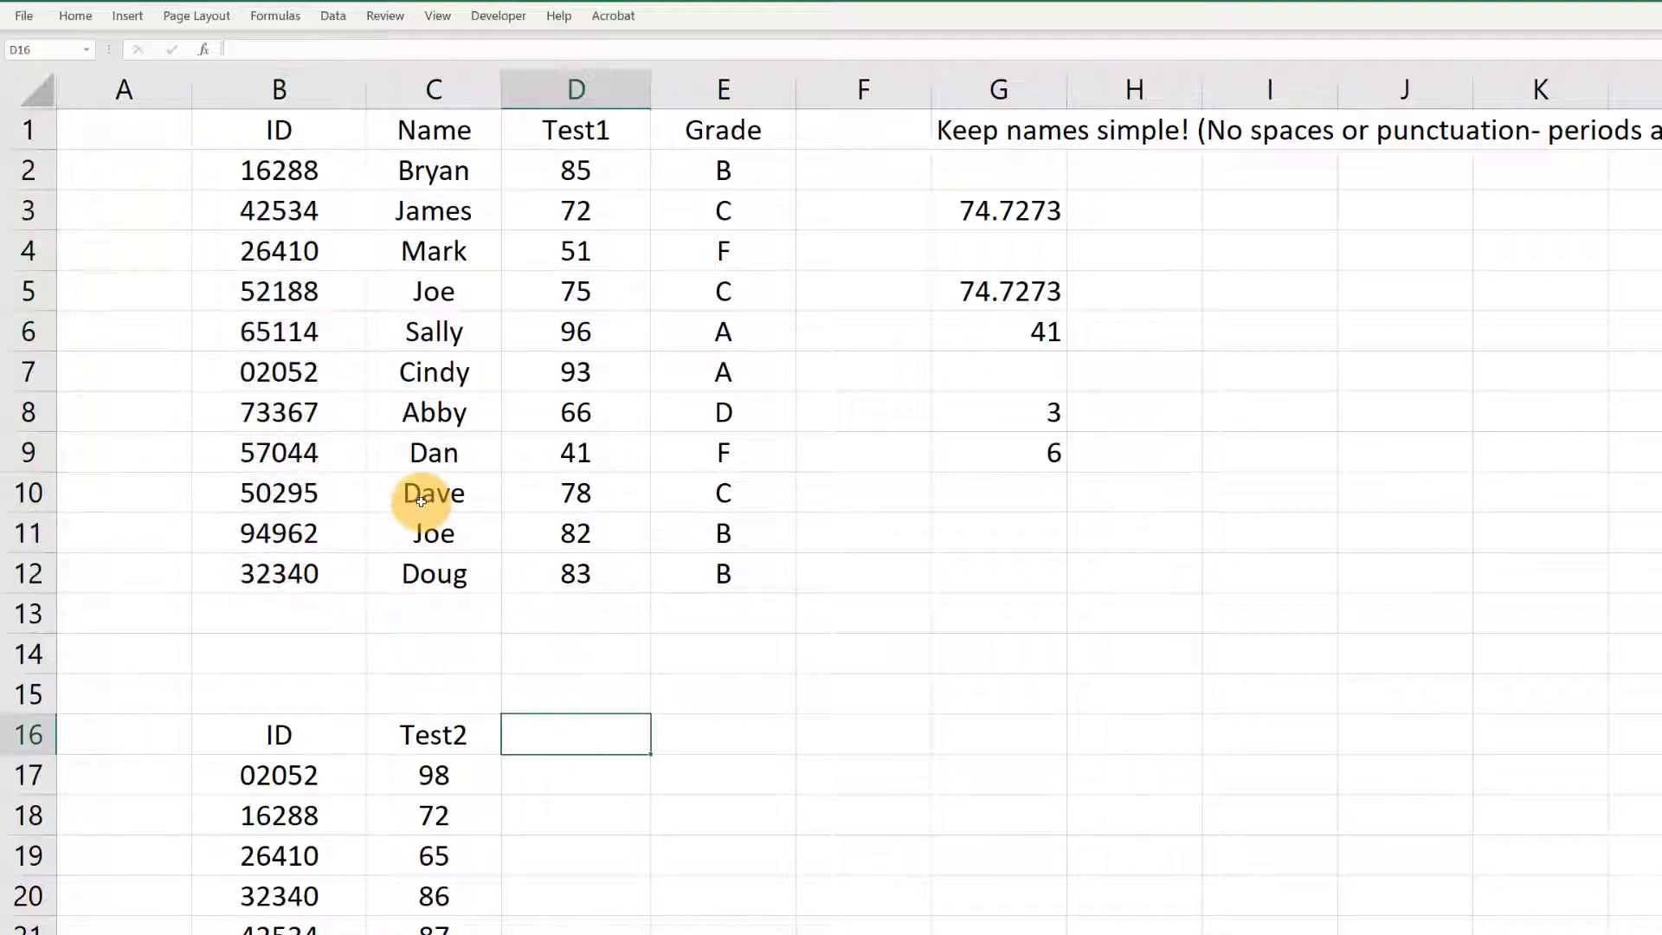
scroll(406, 498, "down", 3)
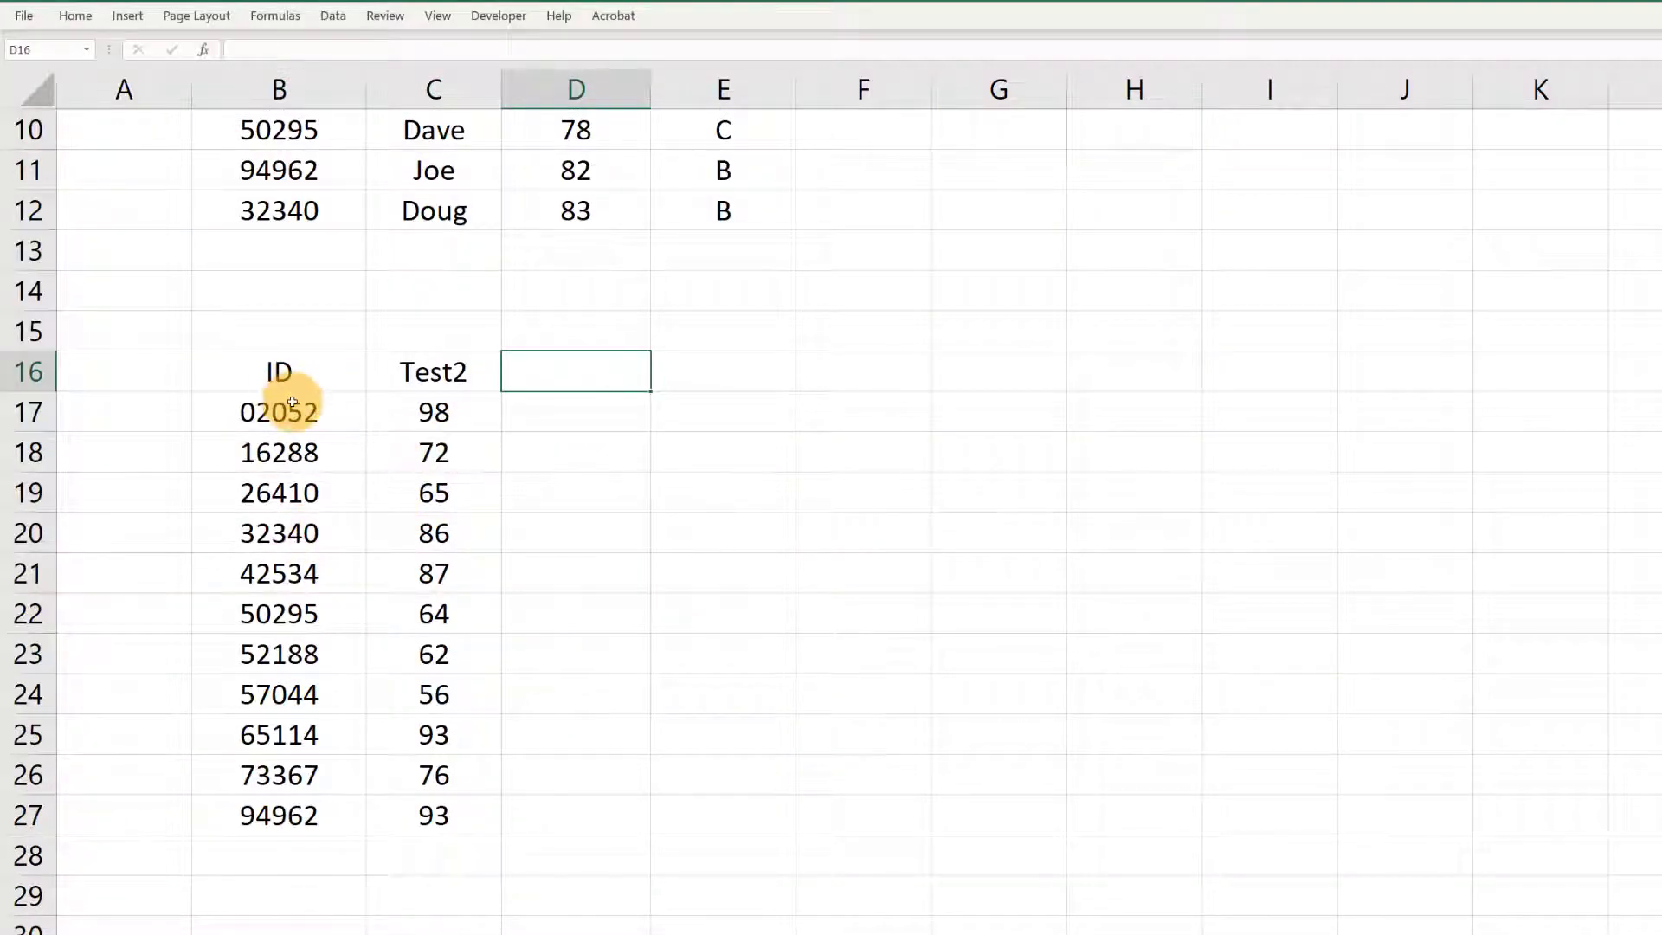
scroll(286, 396, "up", 1)
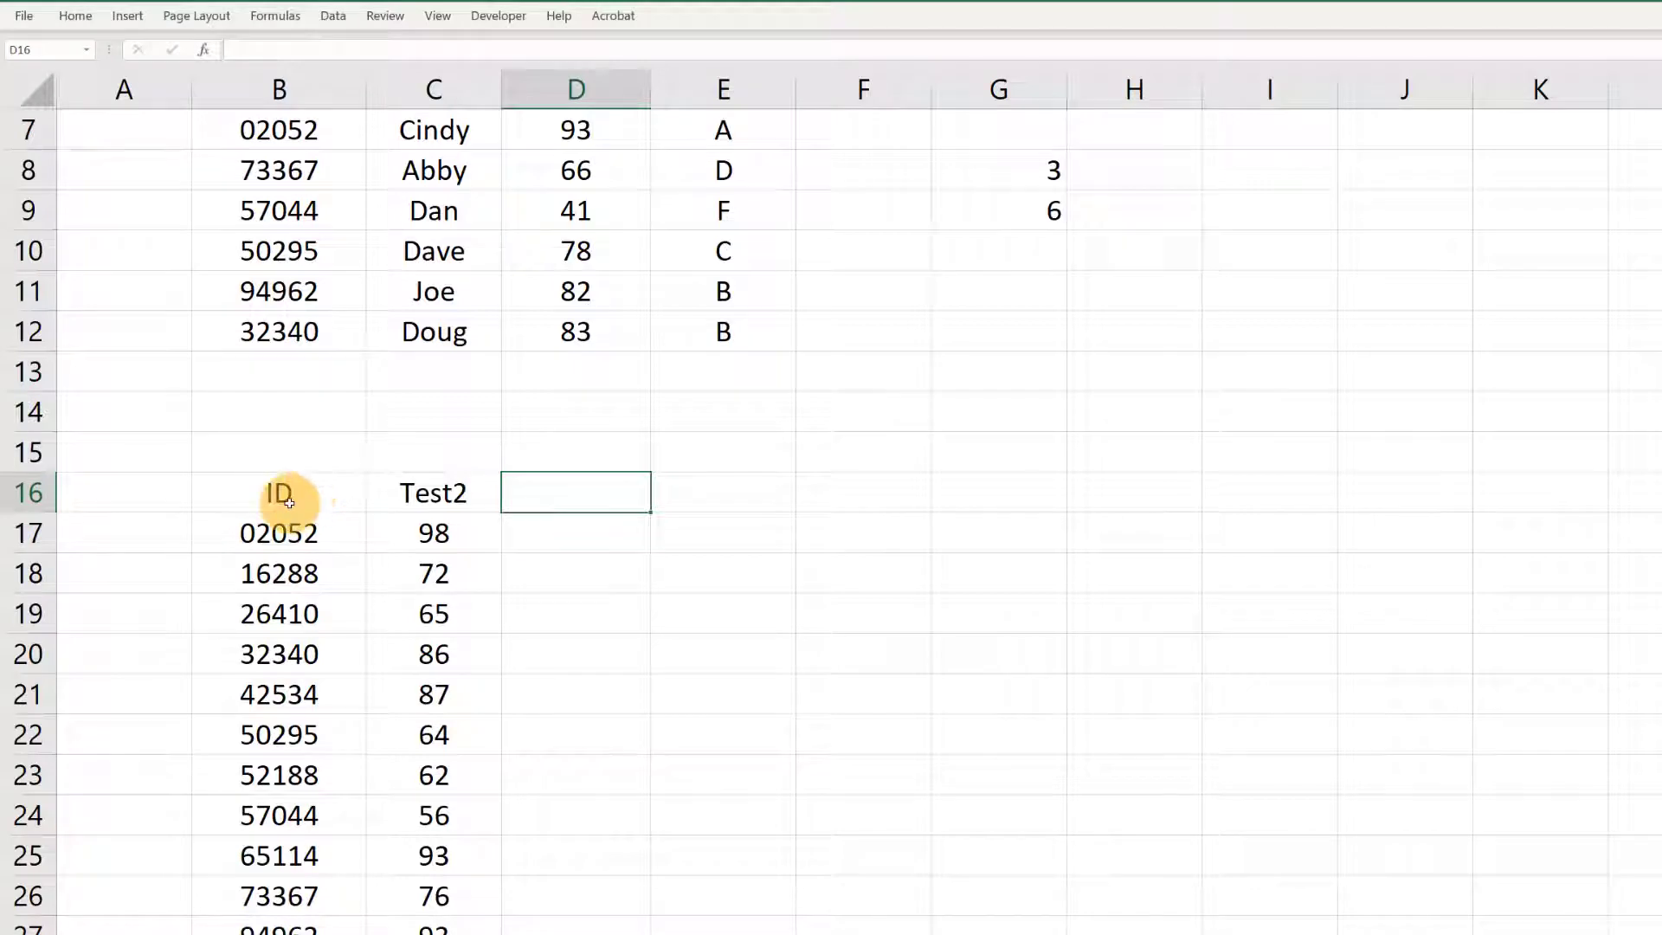
left_click_drag(263, 501, 433, 855)
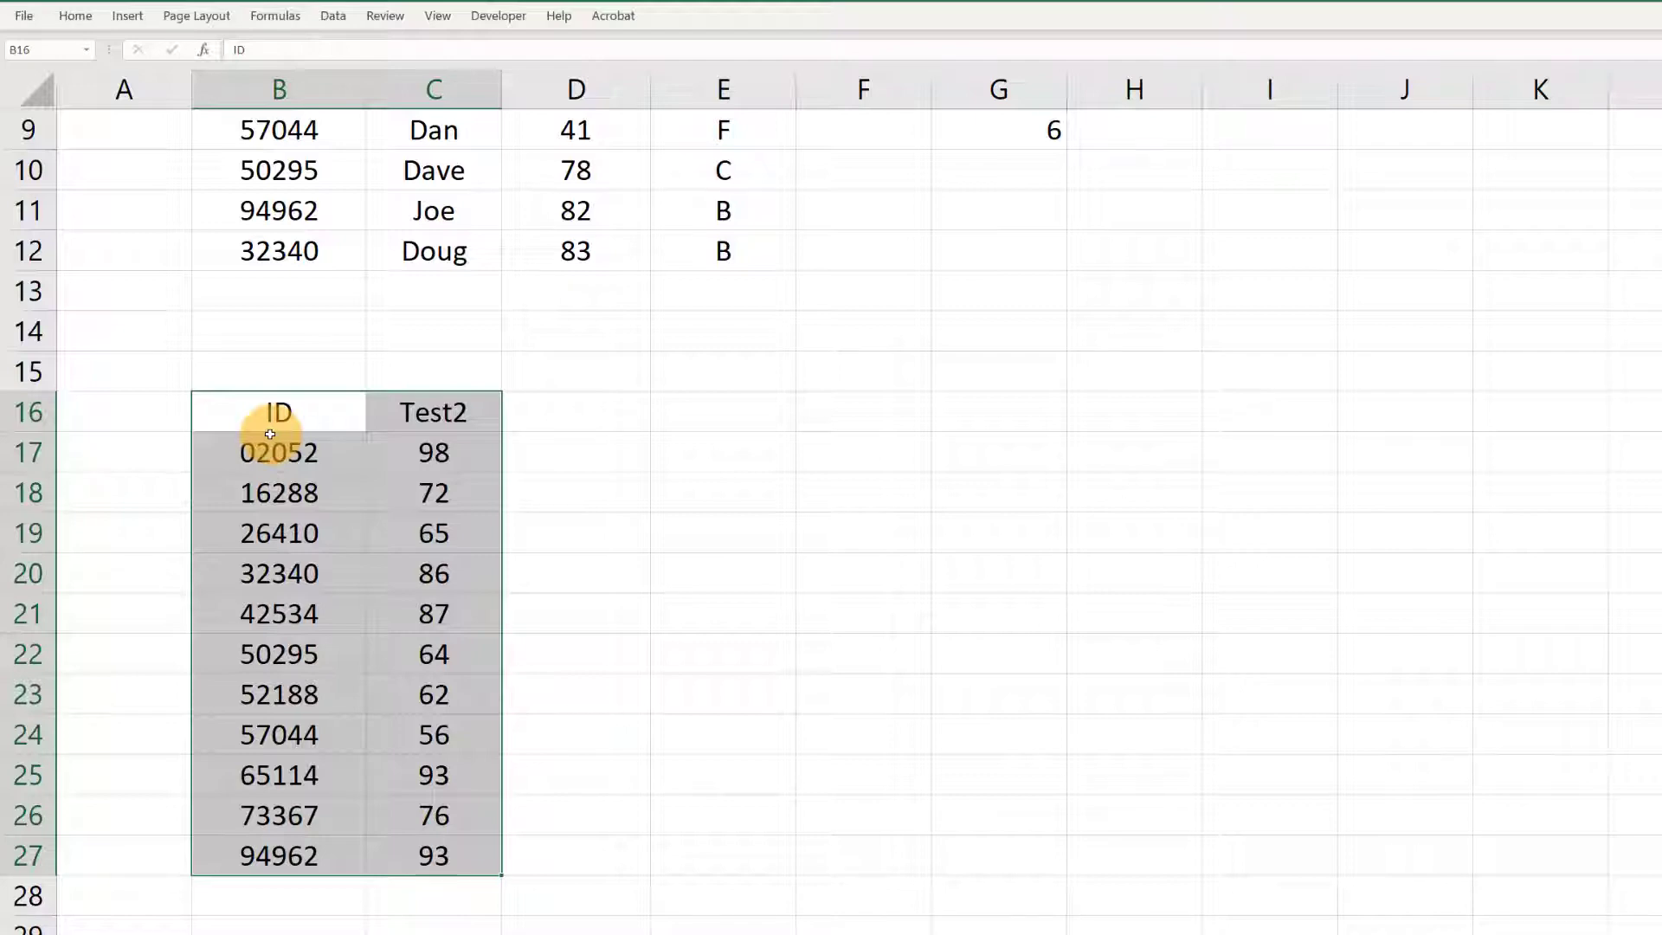
left_click_drag(268, 419, 313, 850)
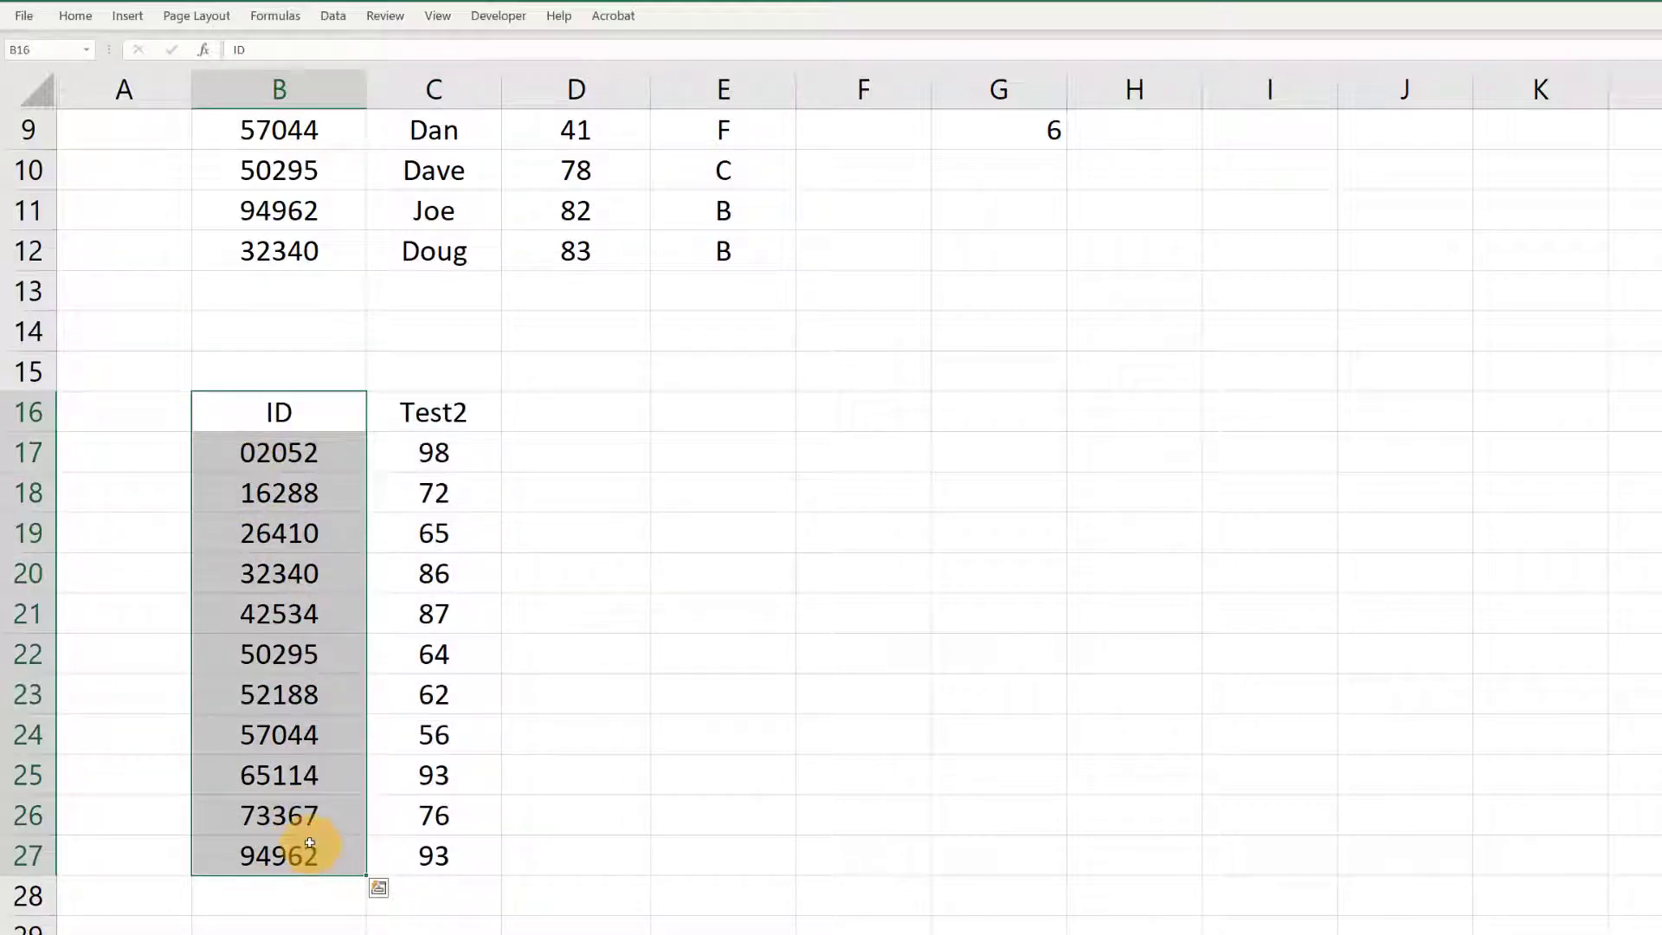
left_click_drag(278, 417, 289, 854)
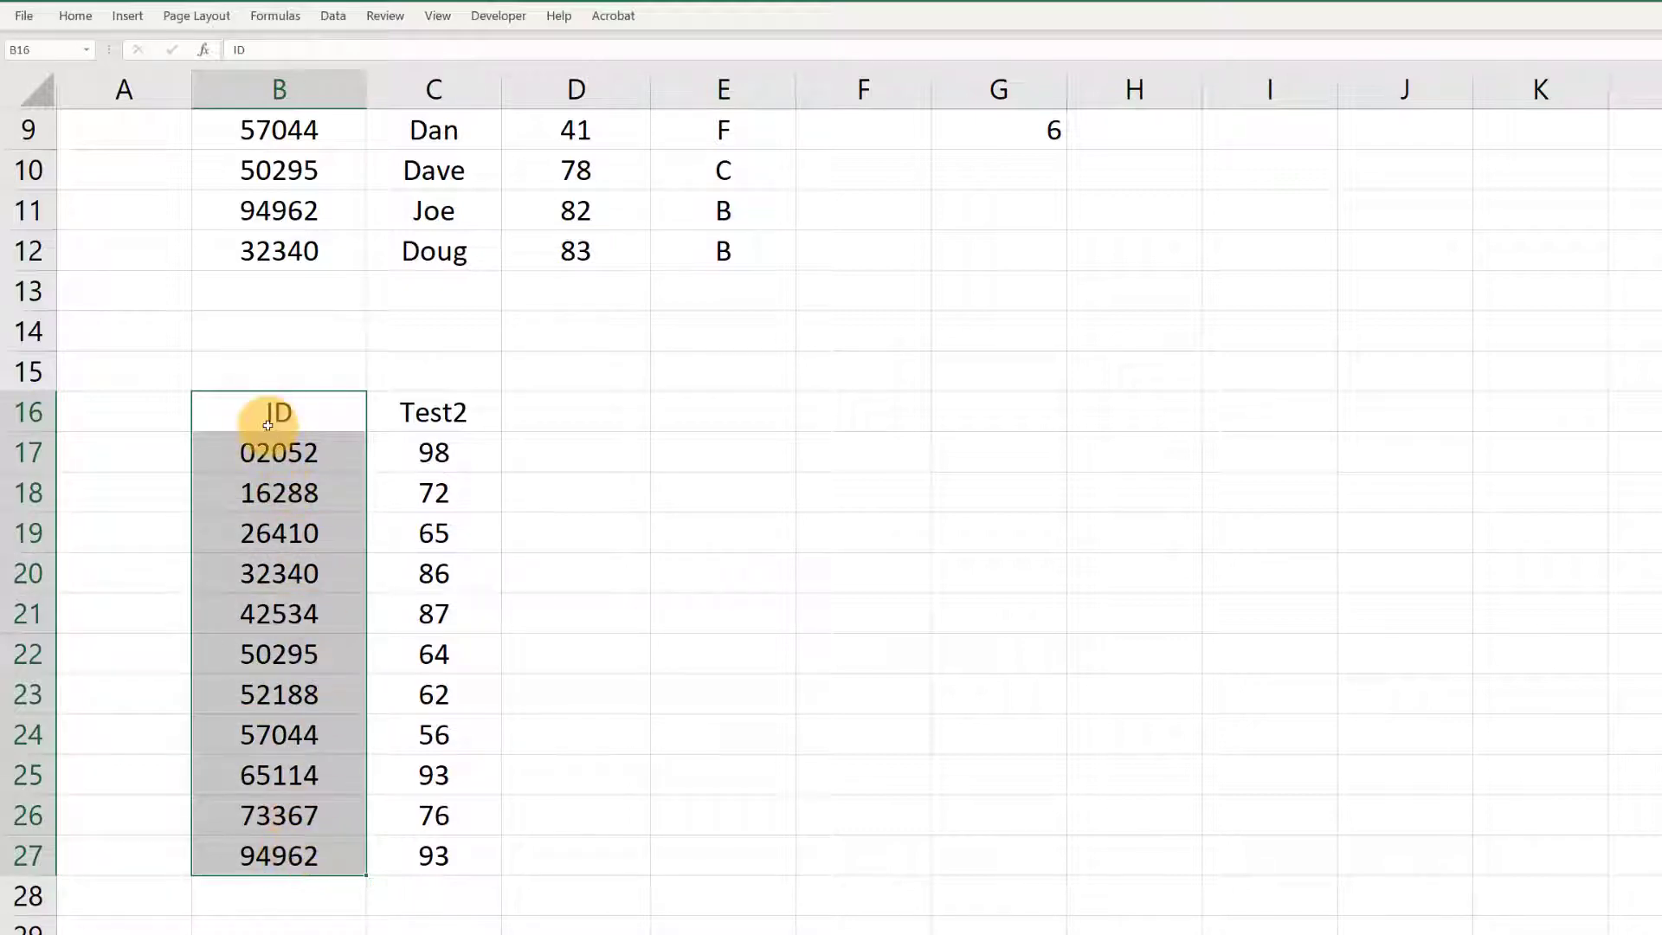
Step: Name the range B16:C27, covering the lower table's ID and Test2 columns, as tmatch
left_click_drag(267, 426, 419, 861)
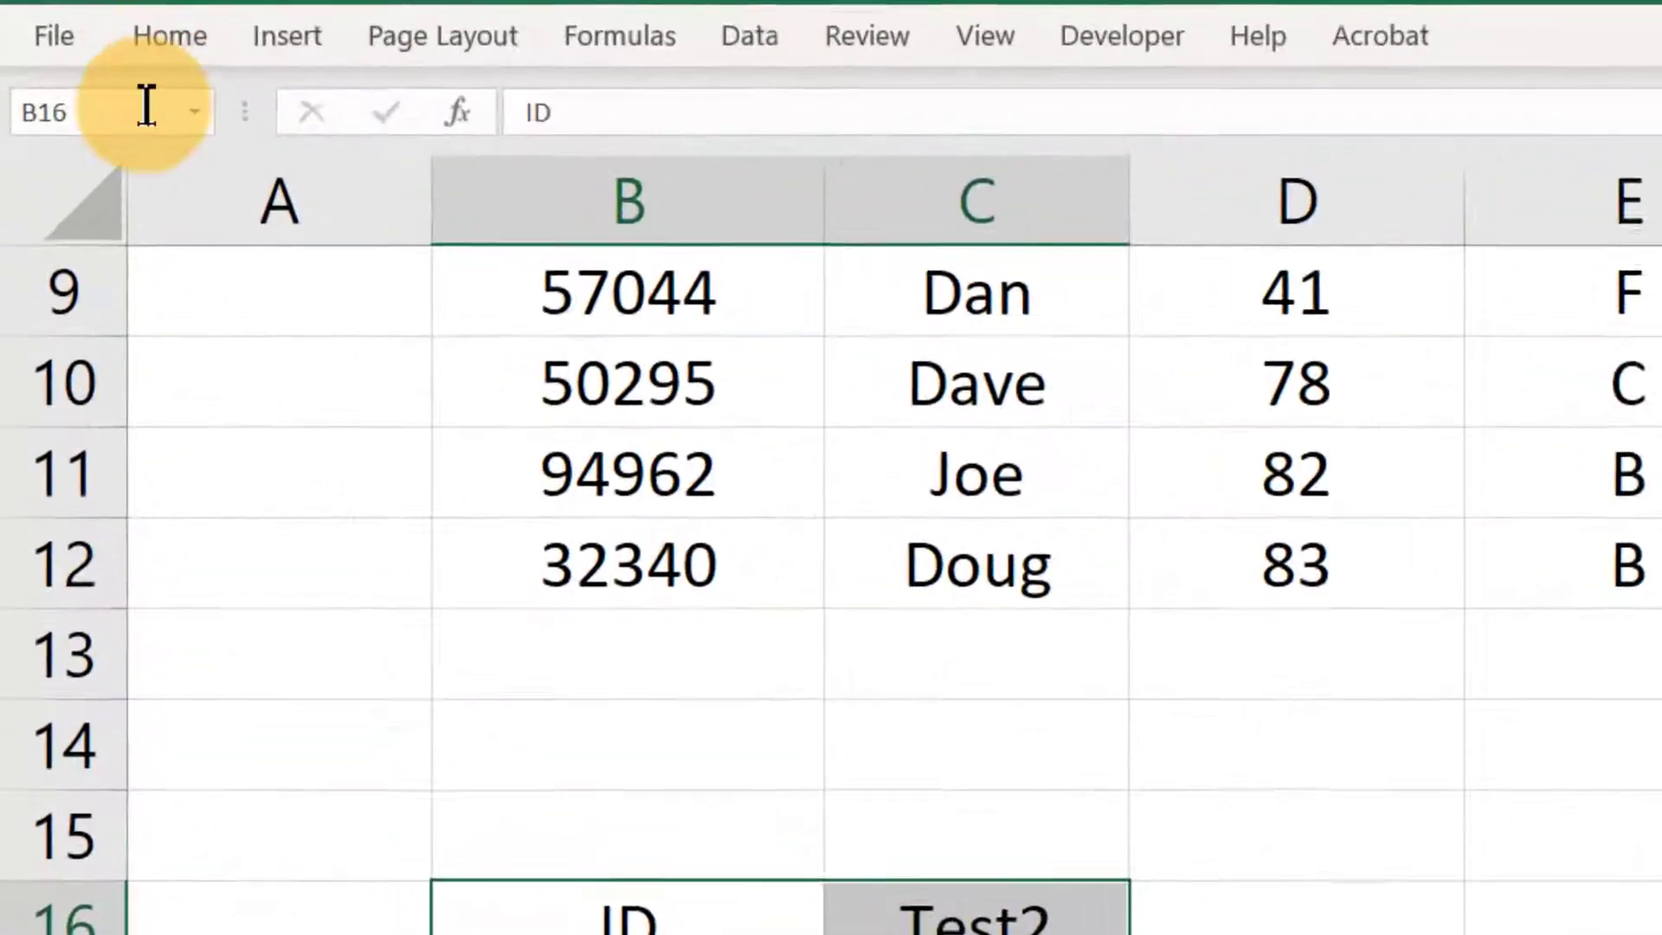
left_click(78, 64)
type("tm")
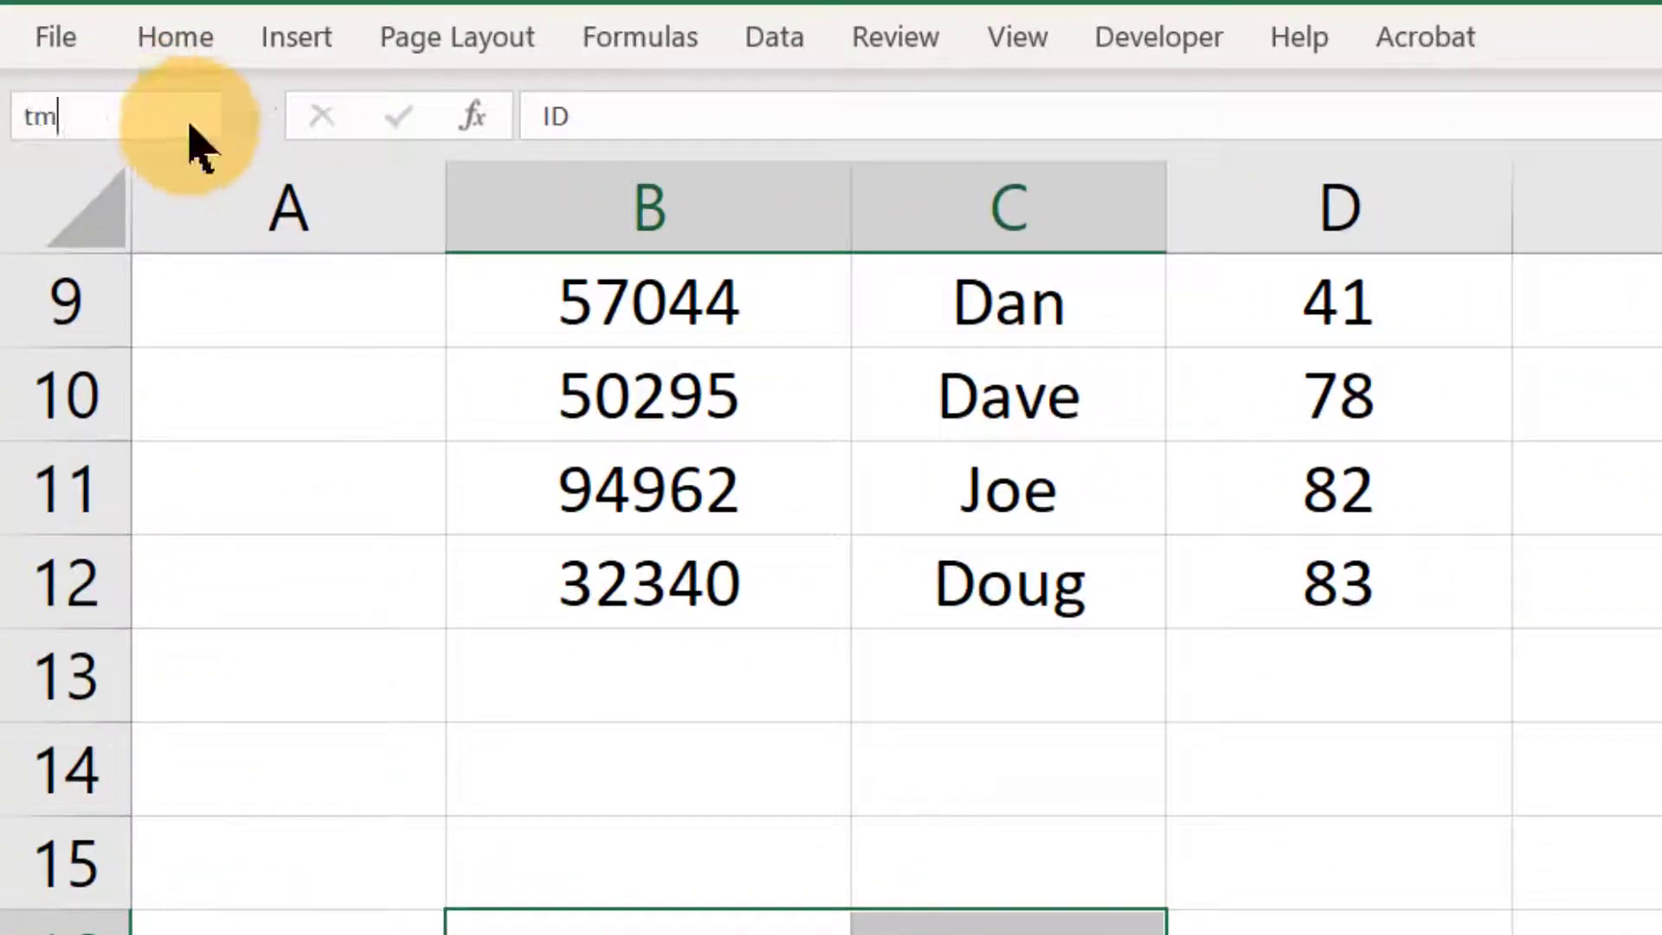
type("atch")
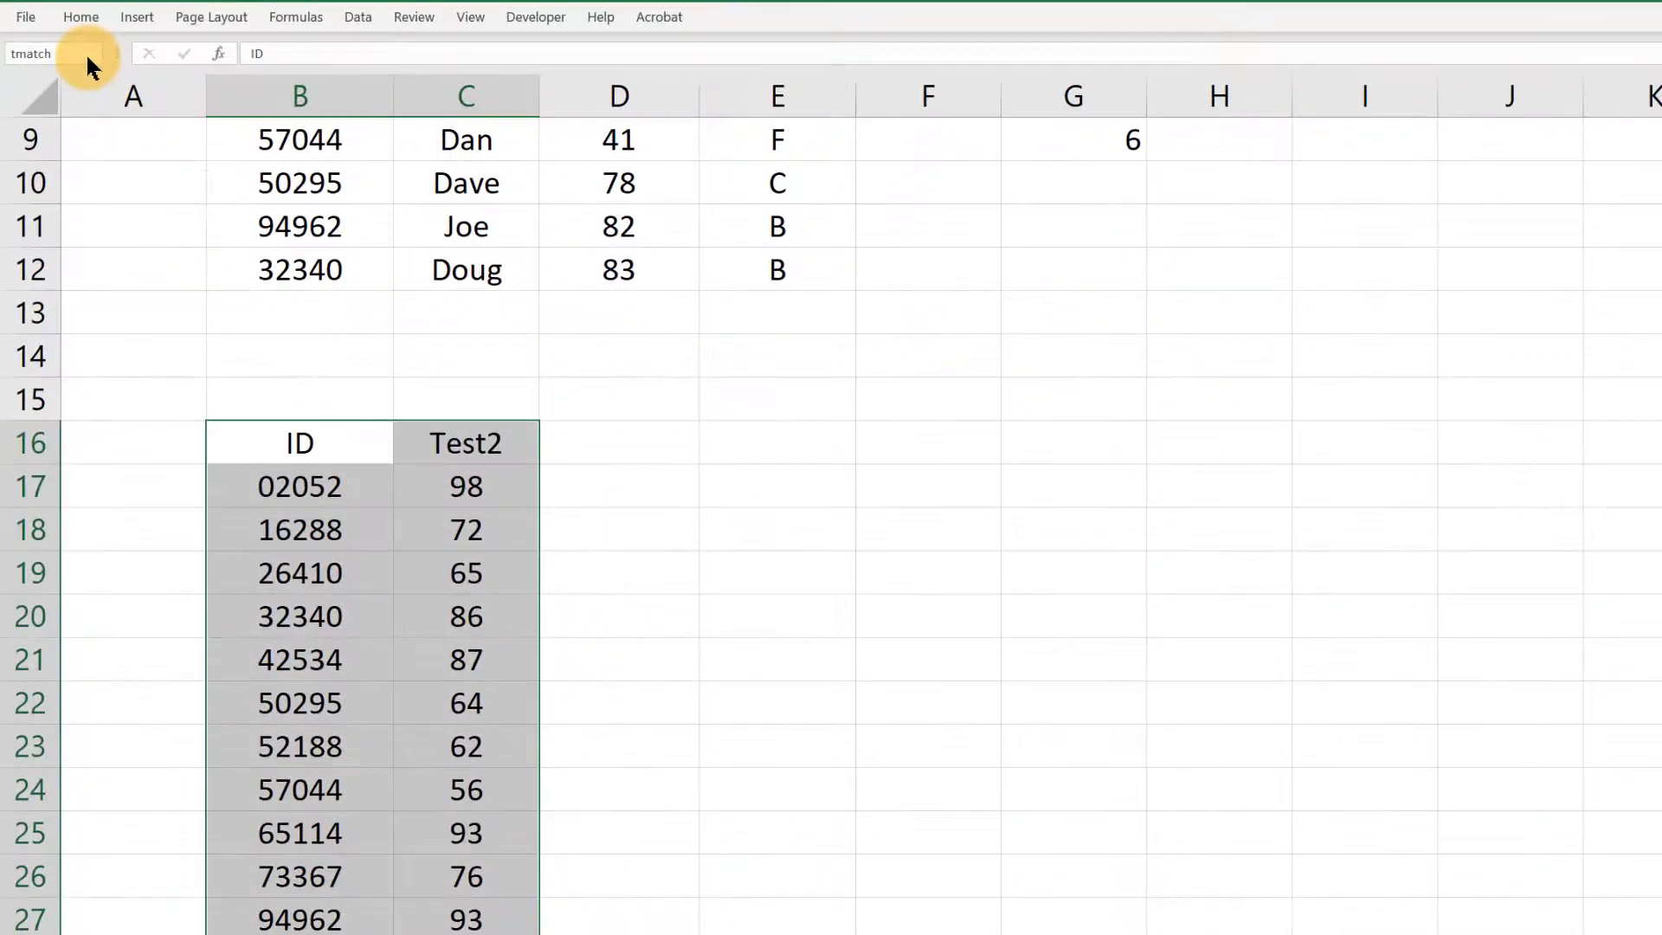
key("Return")
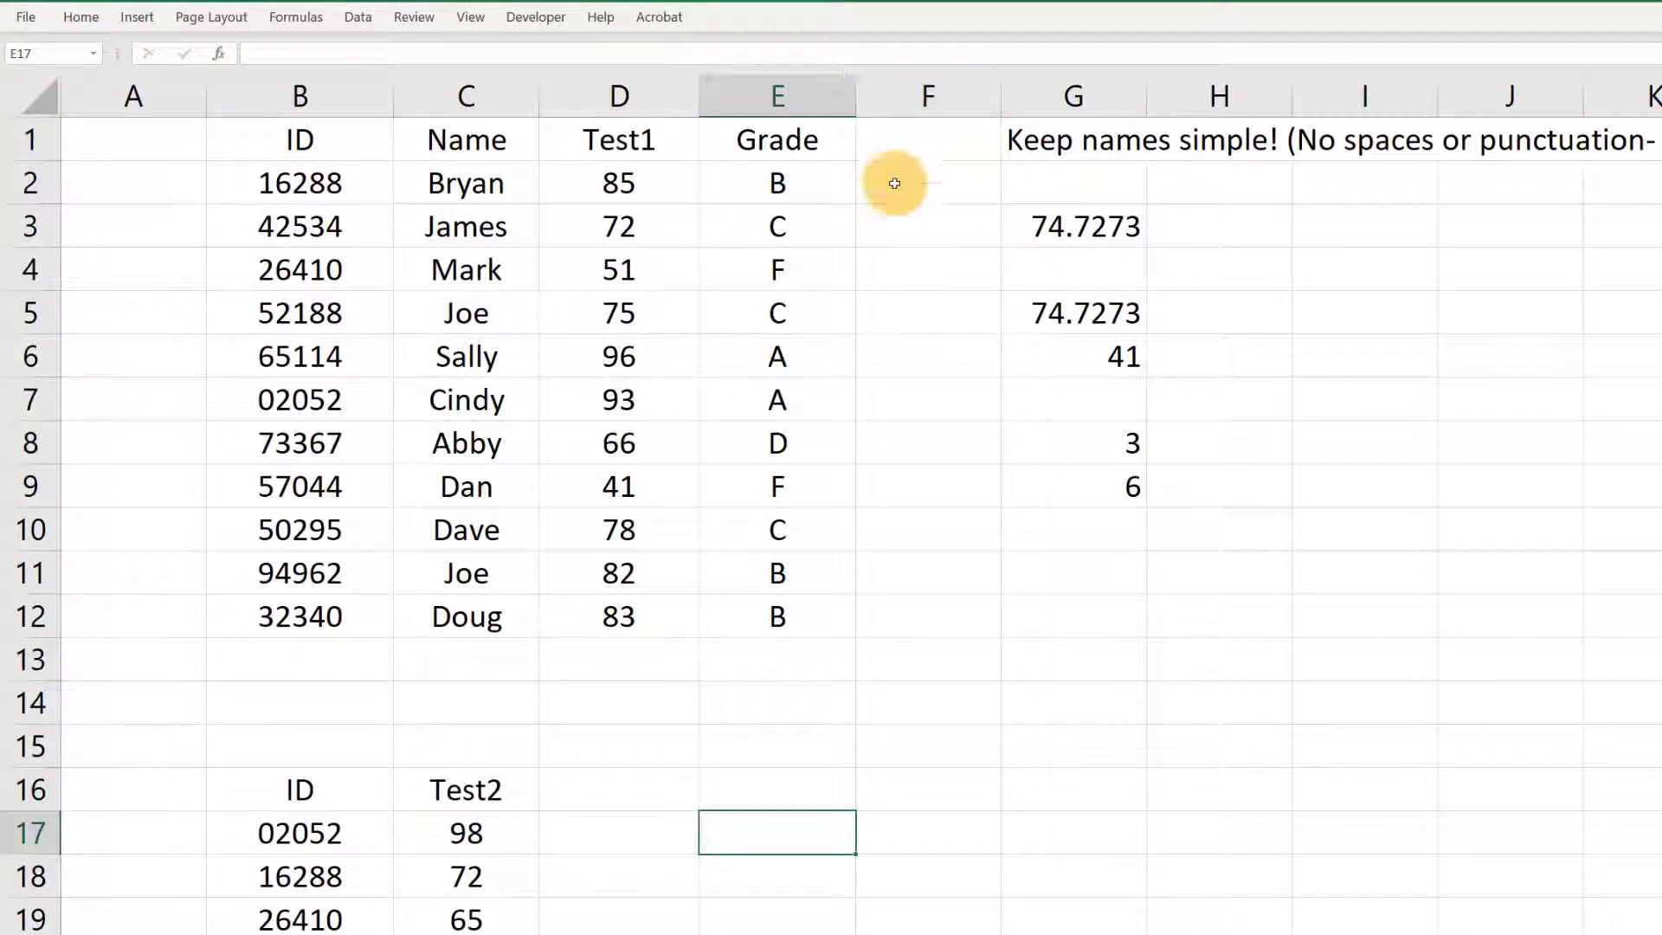
Step: Add a Test2 column header in cell F1 beside the Grade column
left_click(909, 142)
type("T")
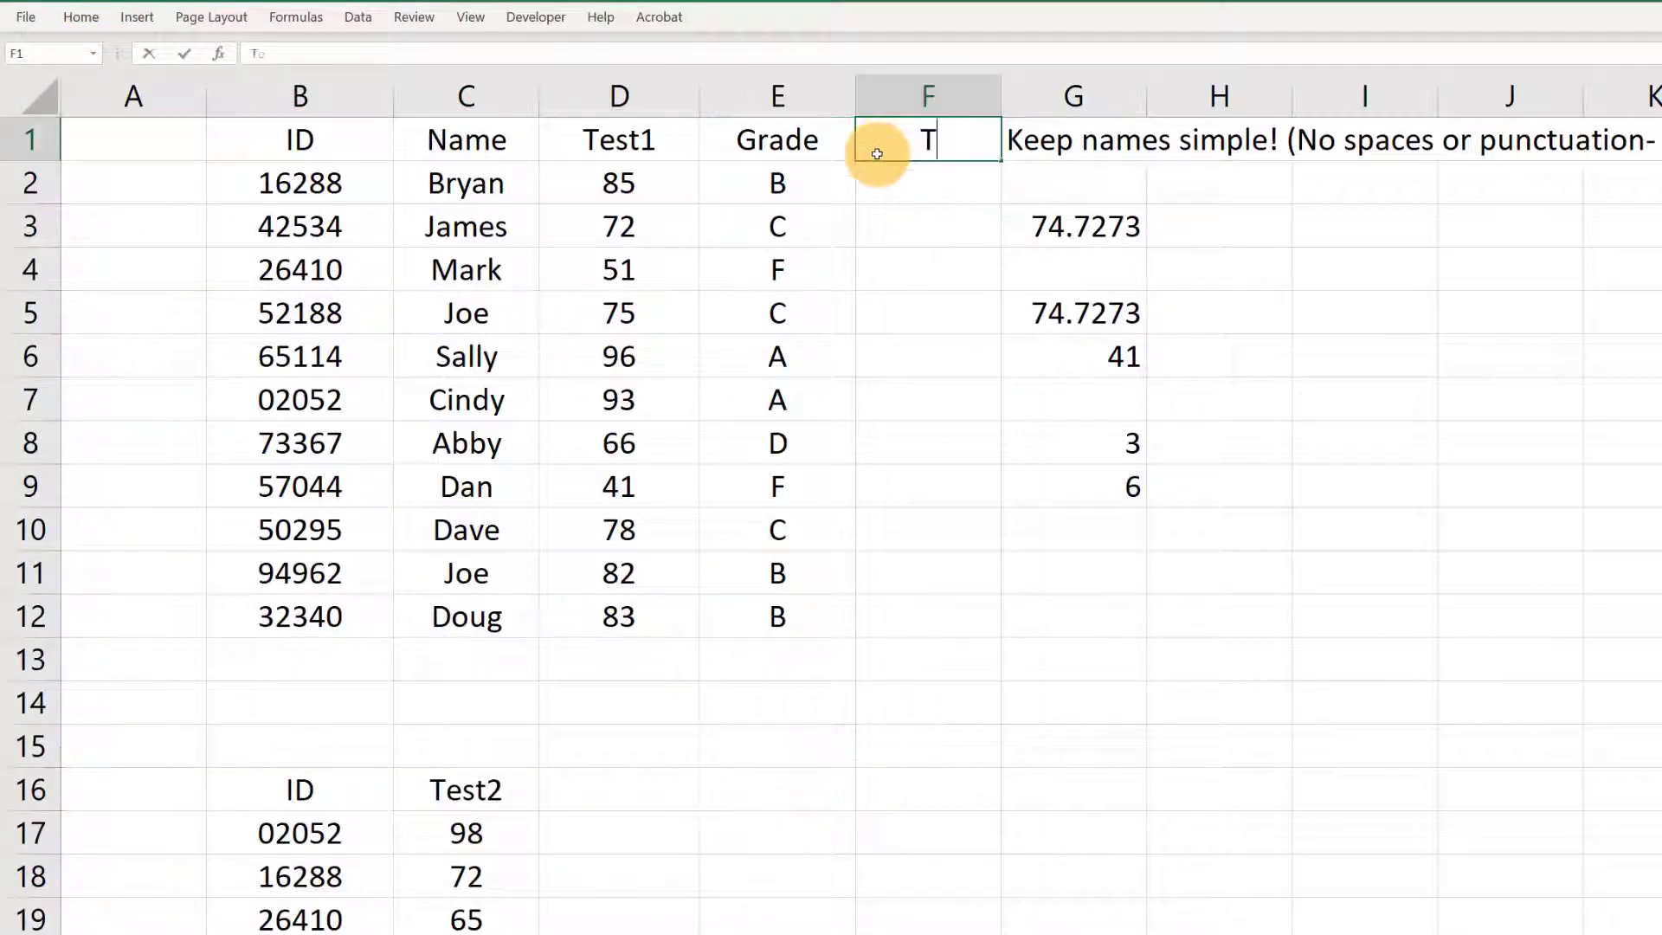
type("est2")
key("Return")
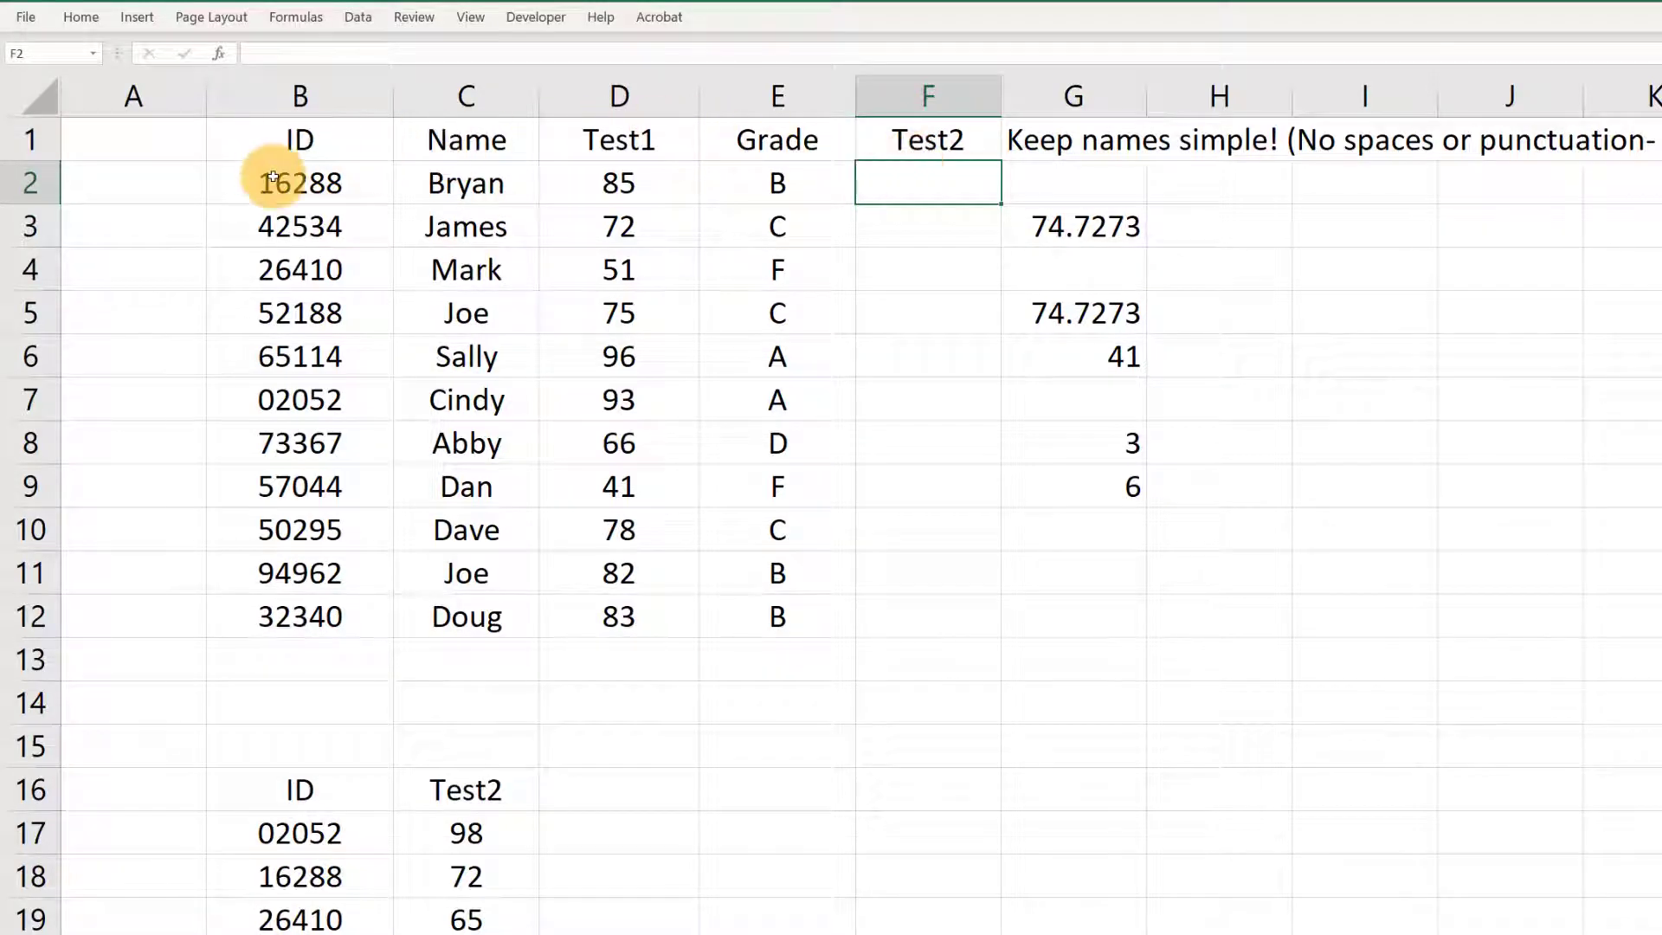
Step: Look up the first student's Test2 score in F2 with =vlookup(B2,tmatch,2,0) and check it against row 18 of the lower table
left_click(273, 177)
left_click(947, 180)
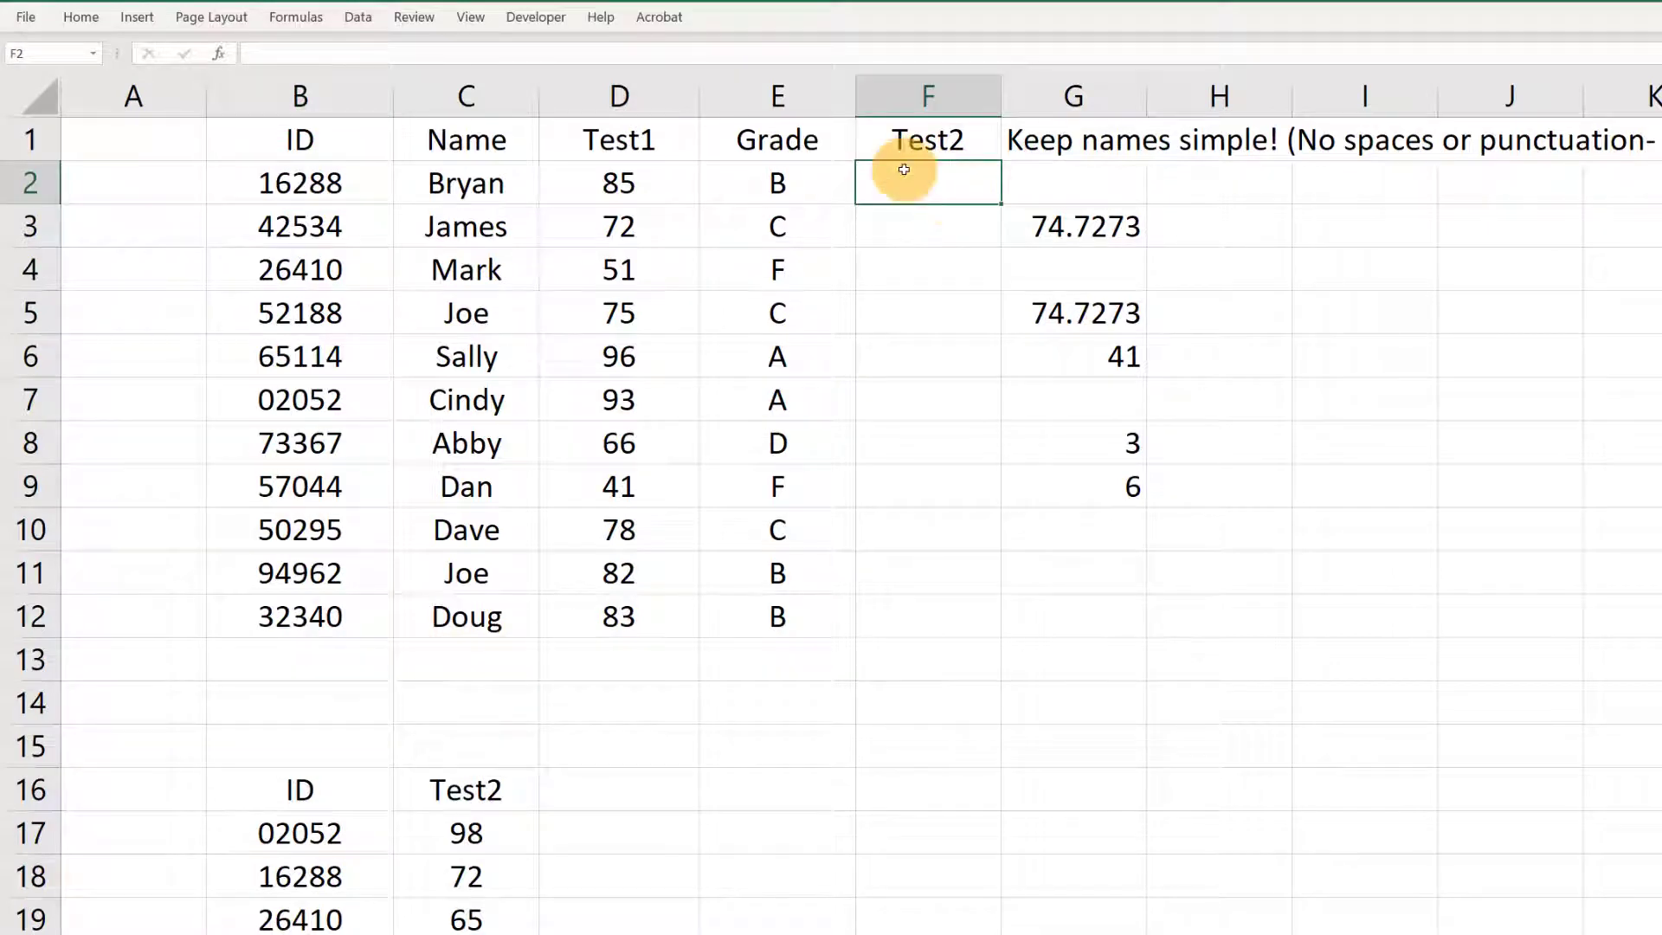
type("=vlooku")
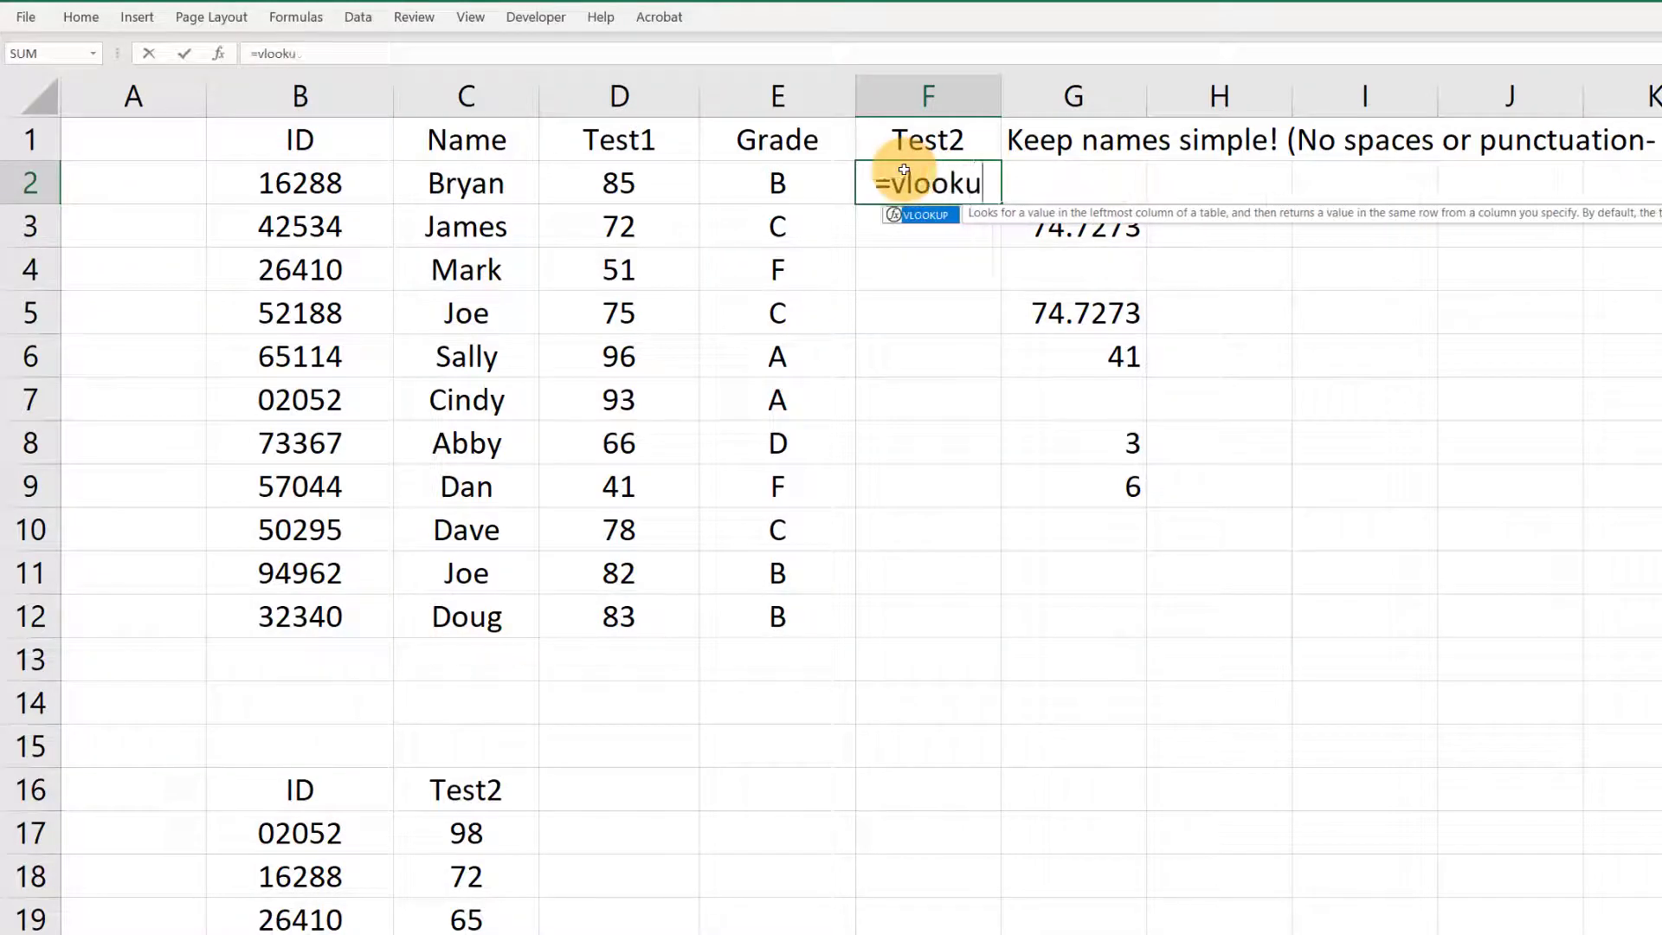
type("p(")
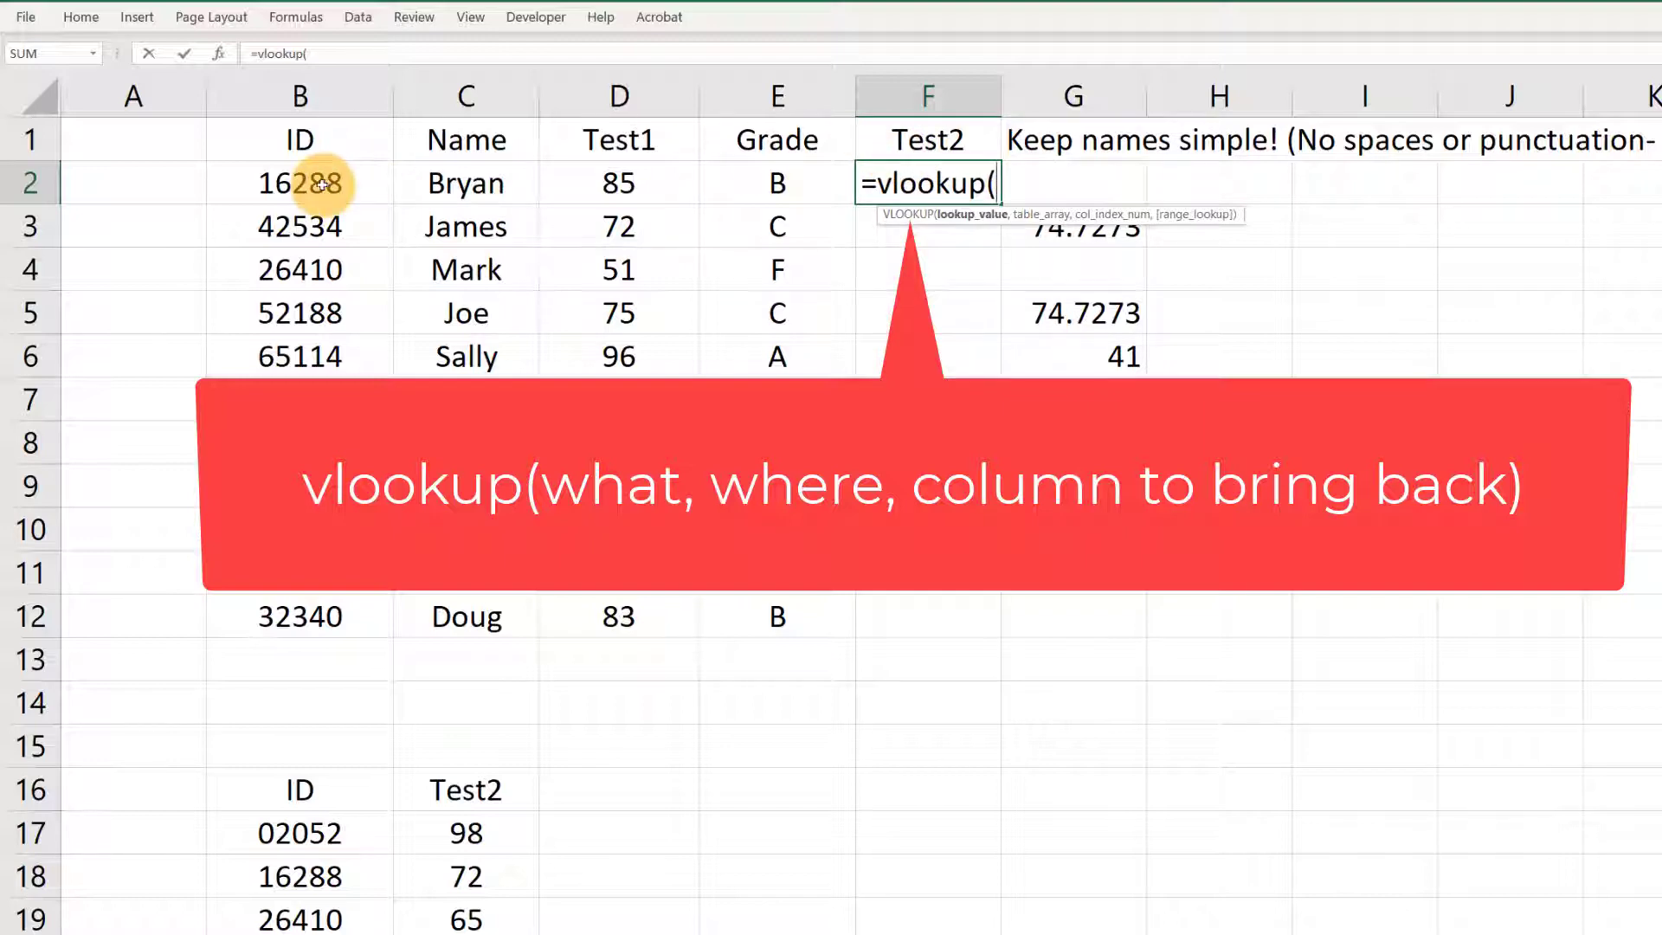
left_click(280, 186)
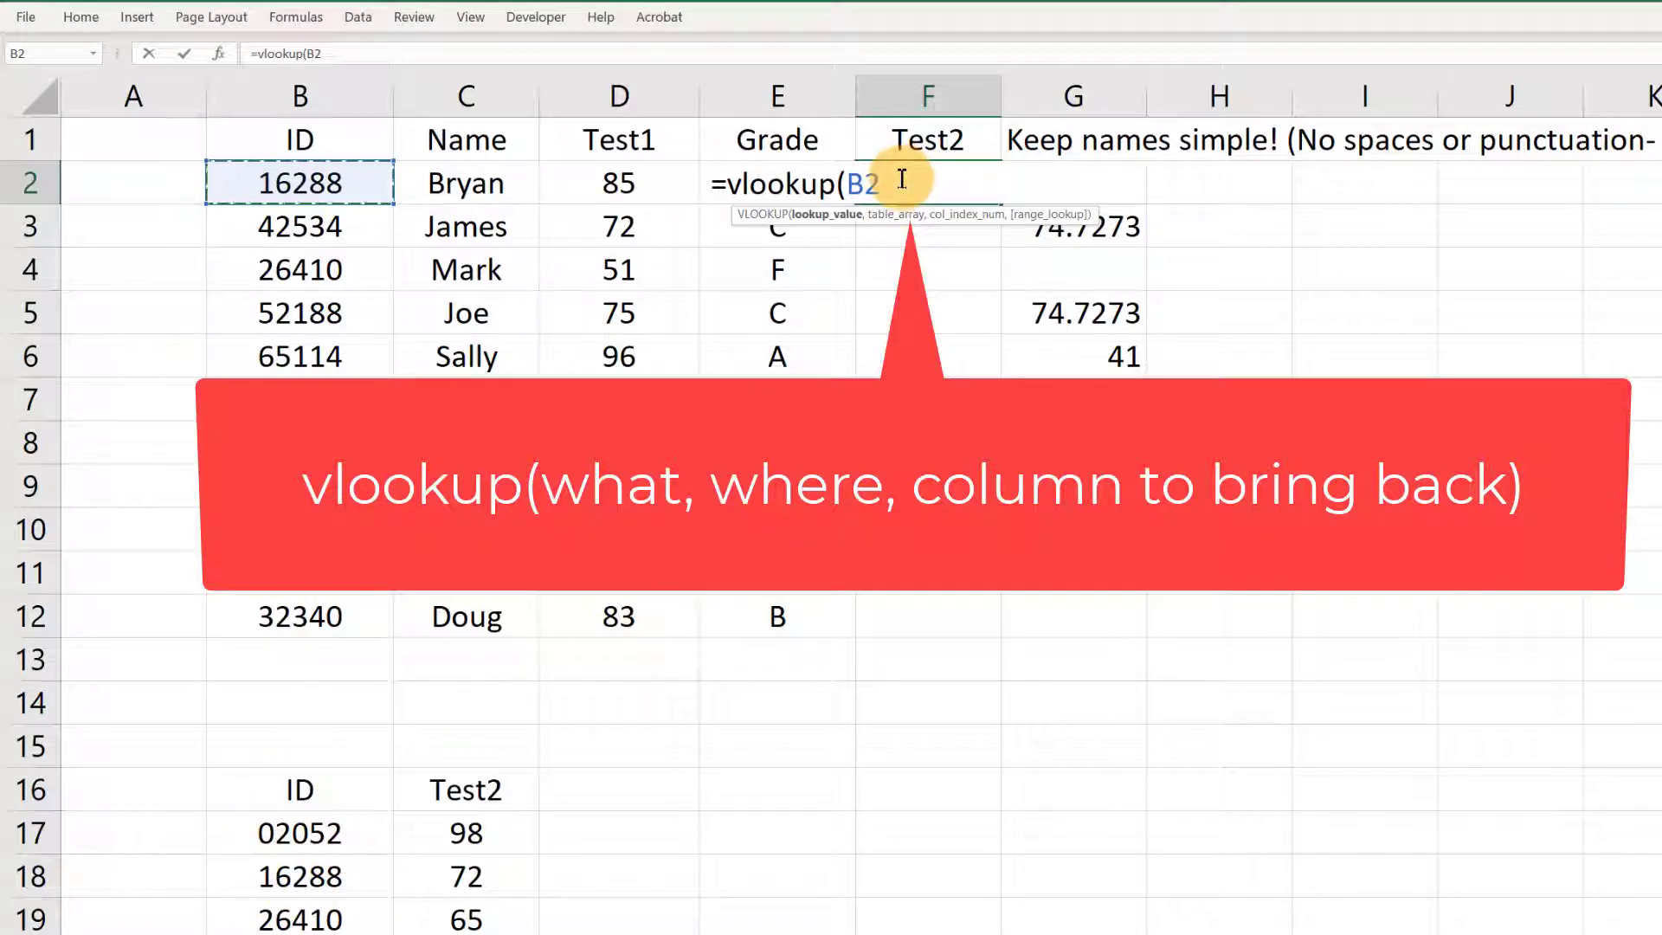
type(",tma")
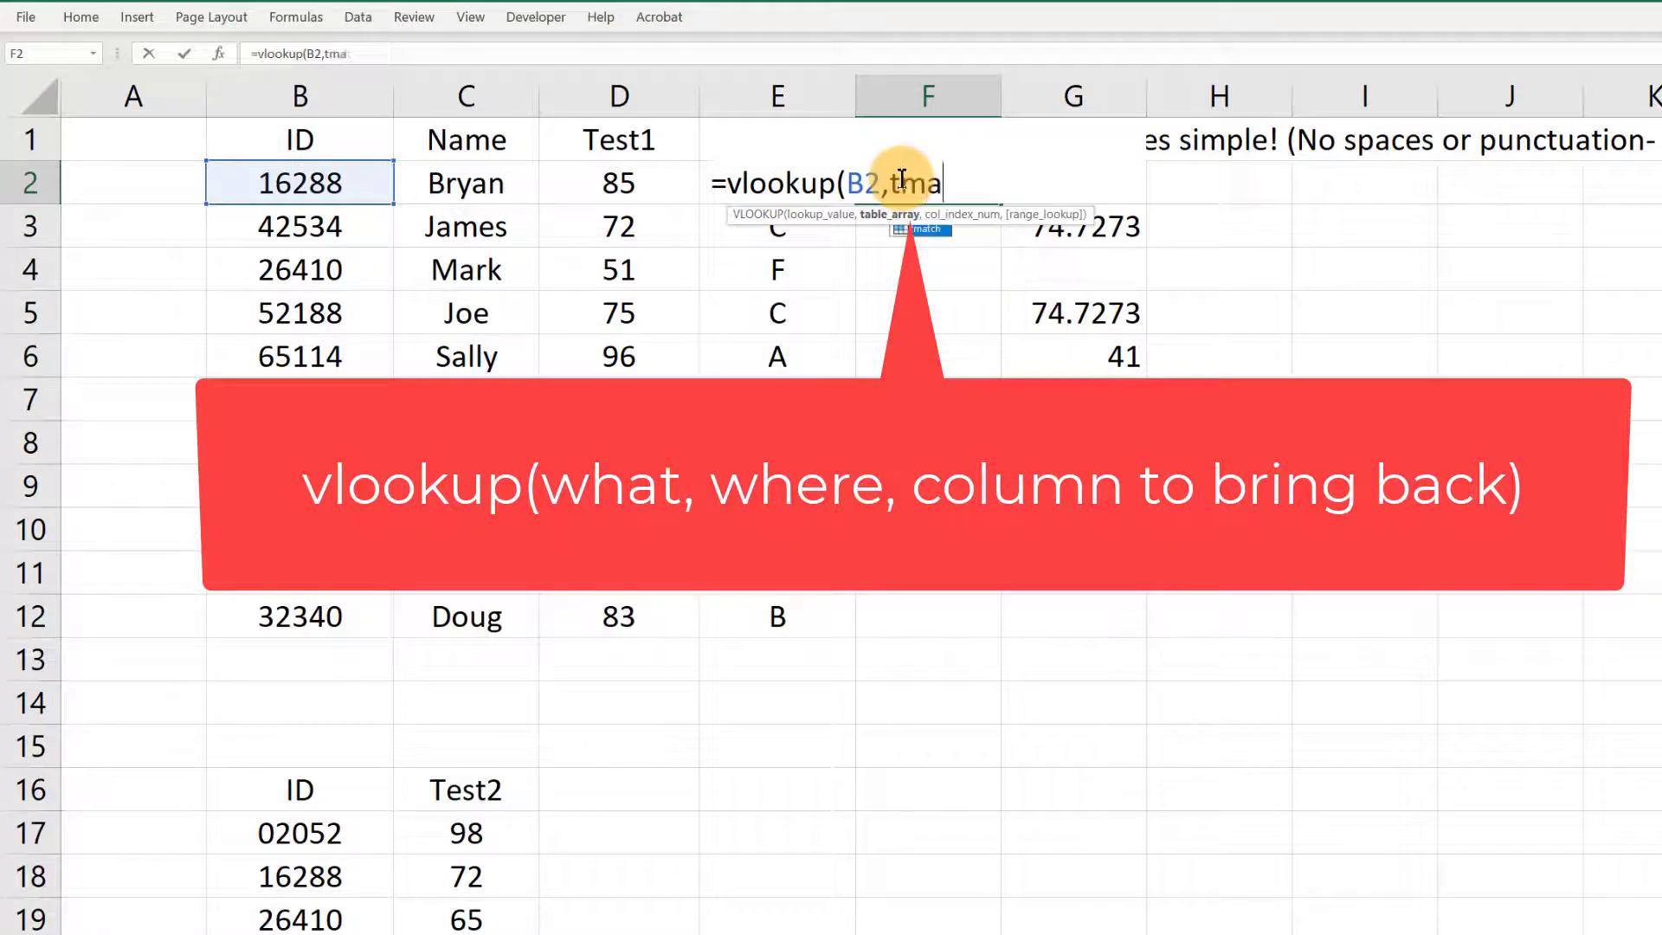
type("tch,")
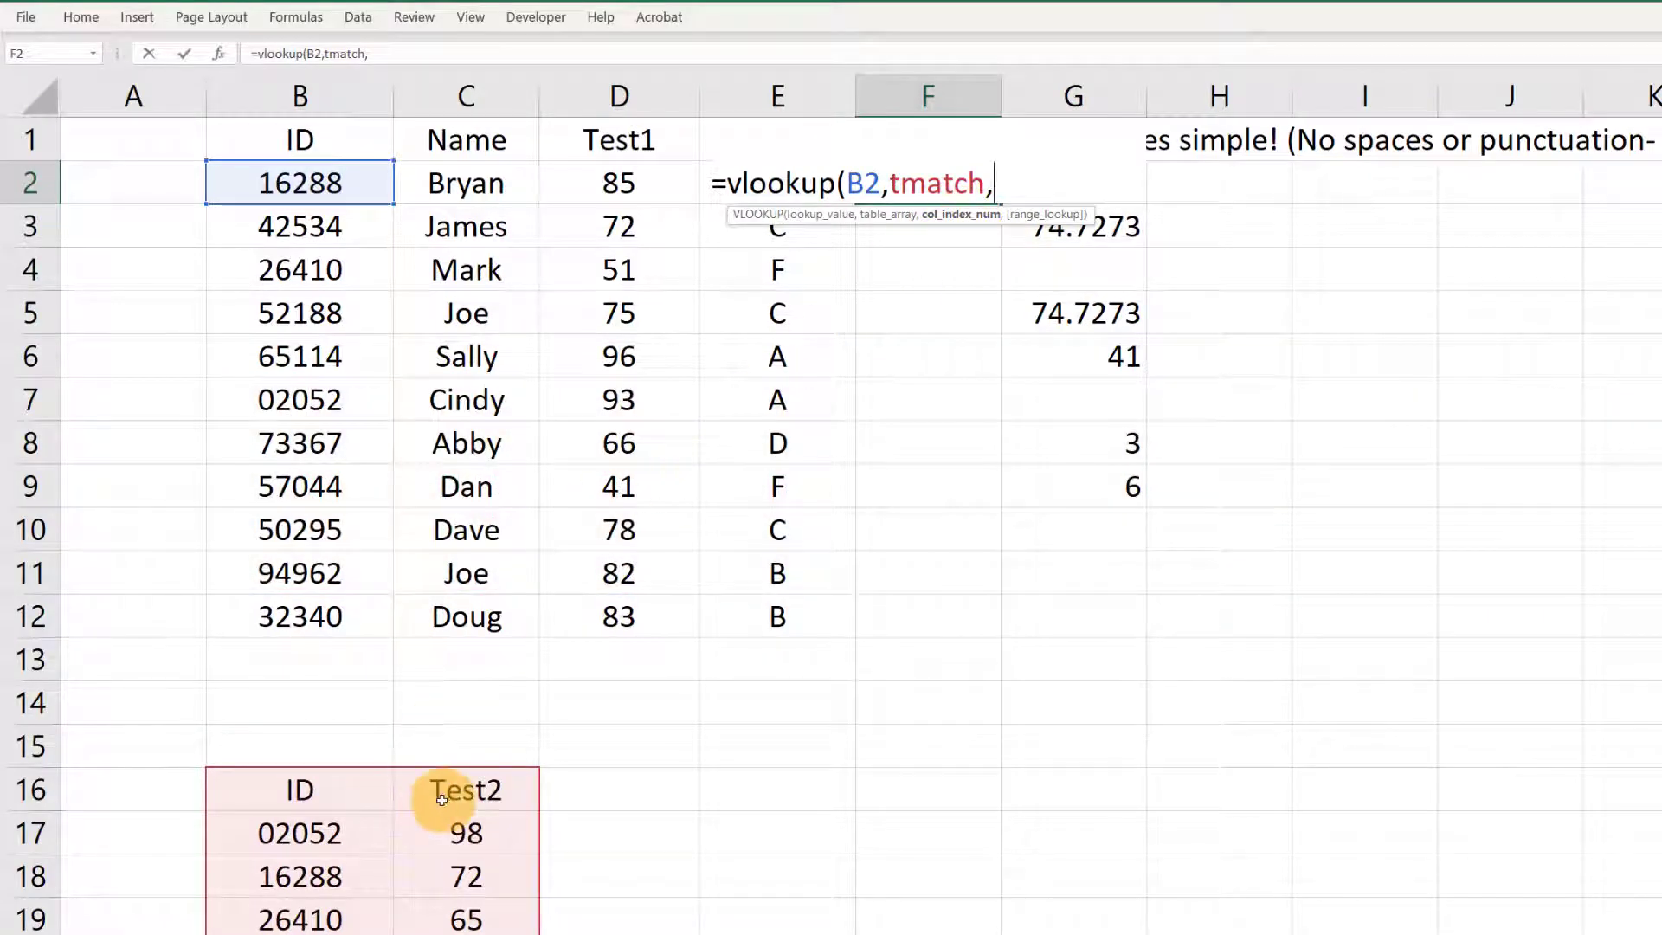
scroll(443, 798, "down", 2)
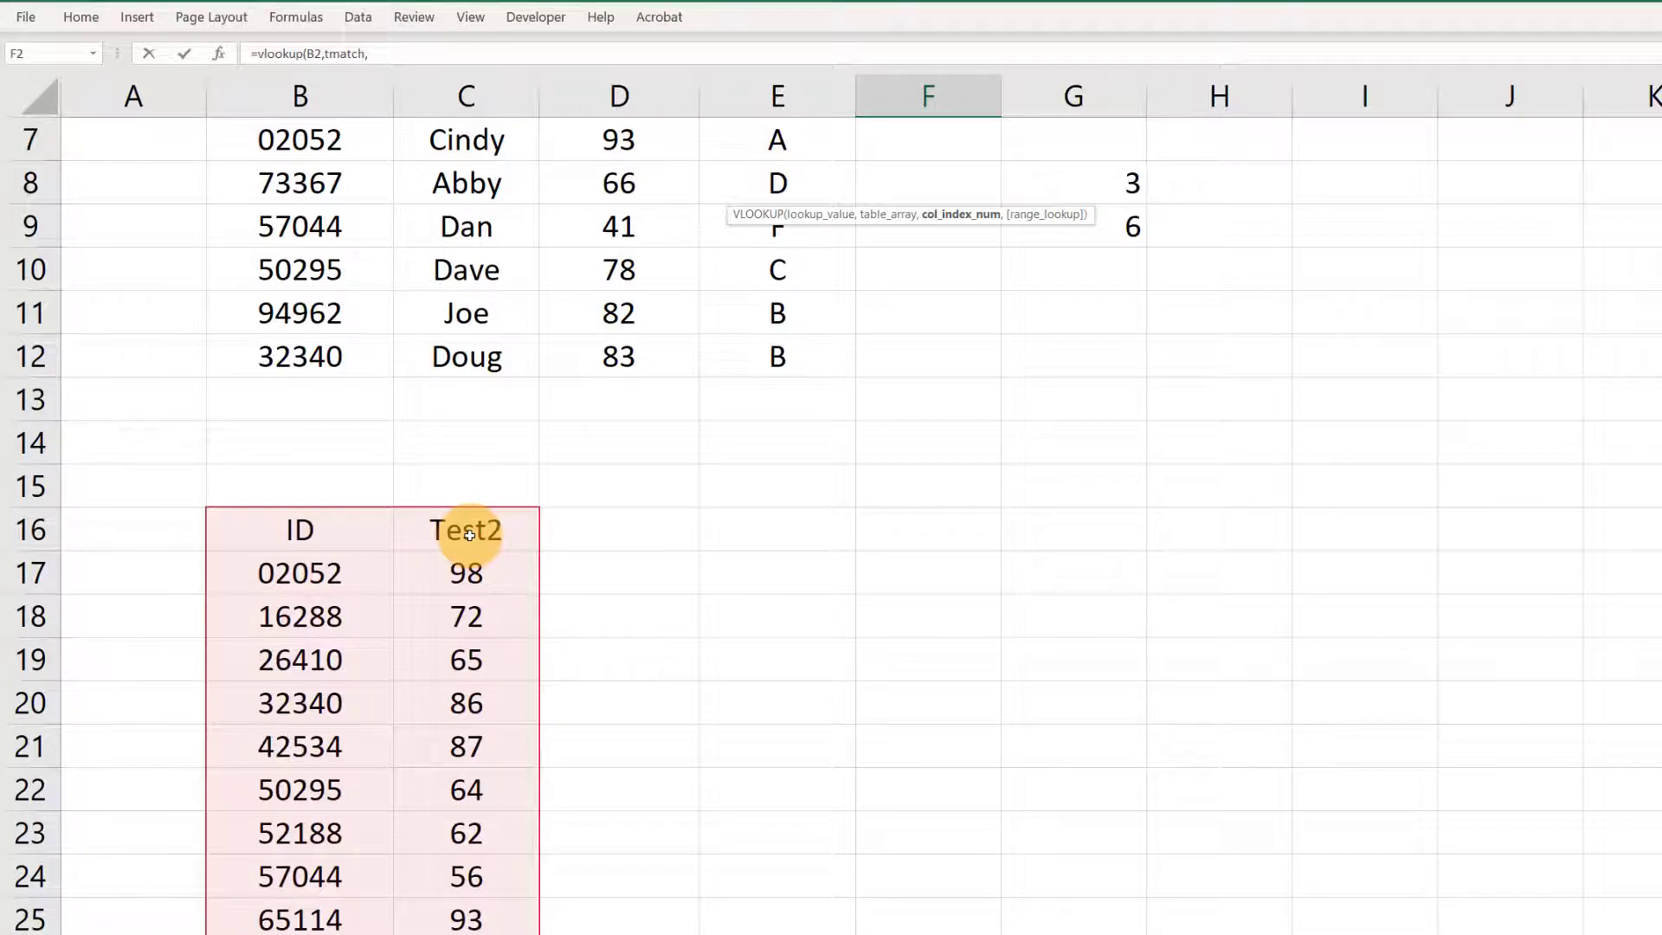
scroll(822, 424, "up", 2)
type("2")
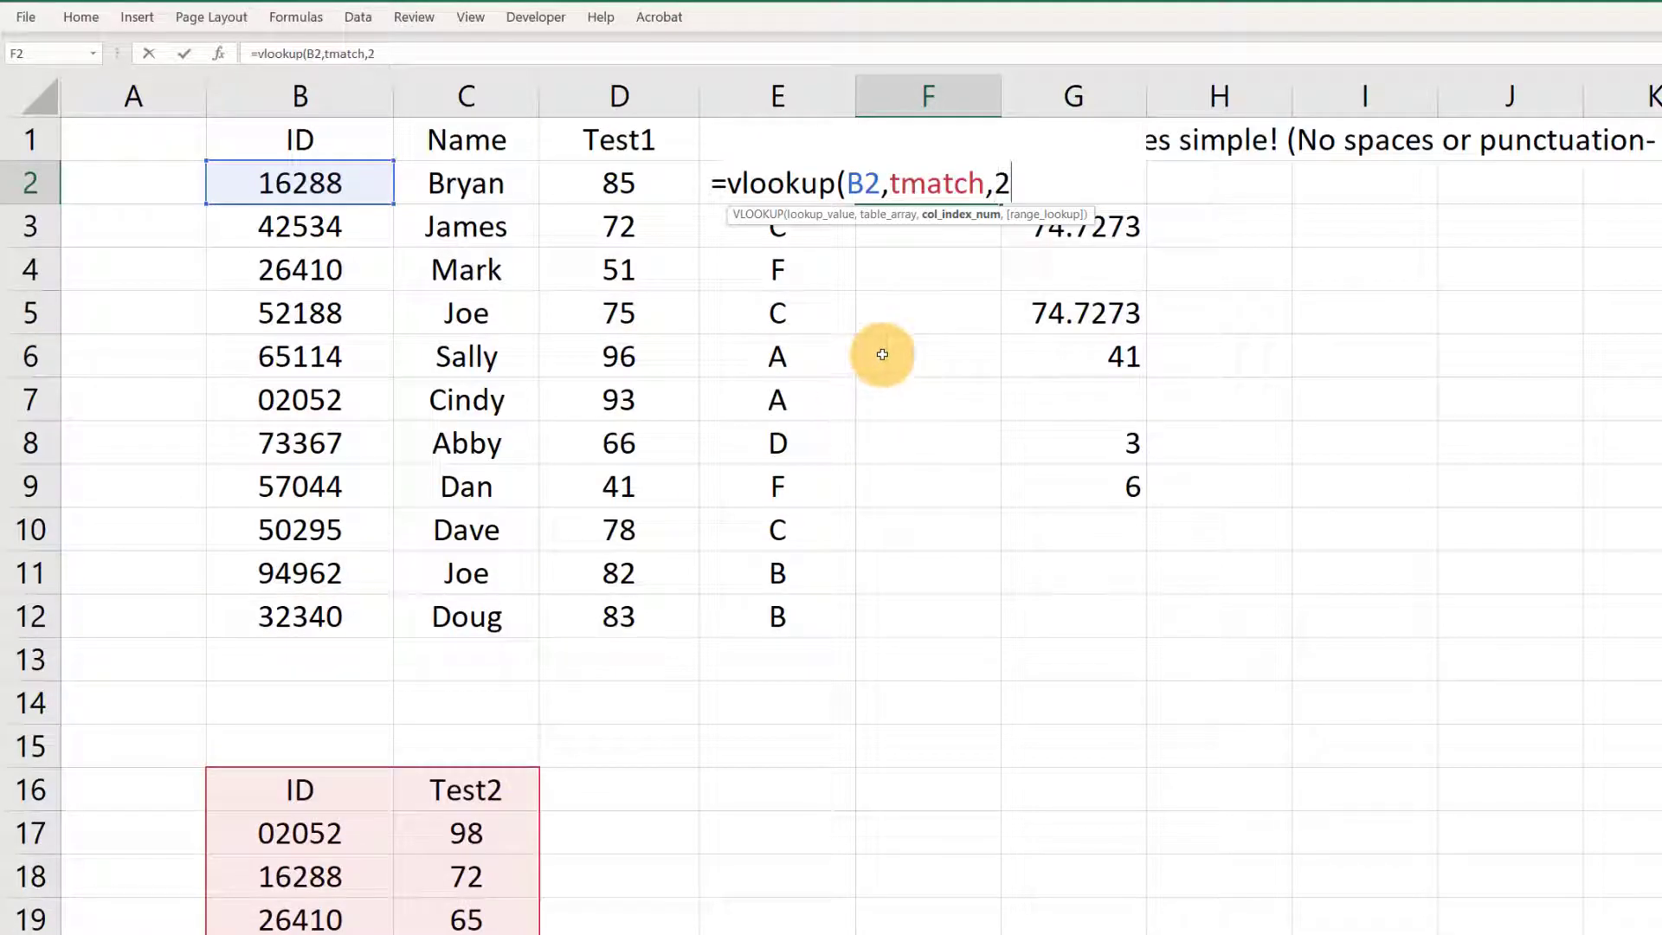
type(",")
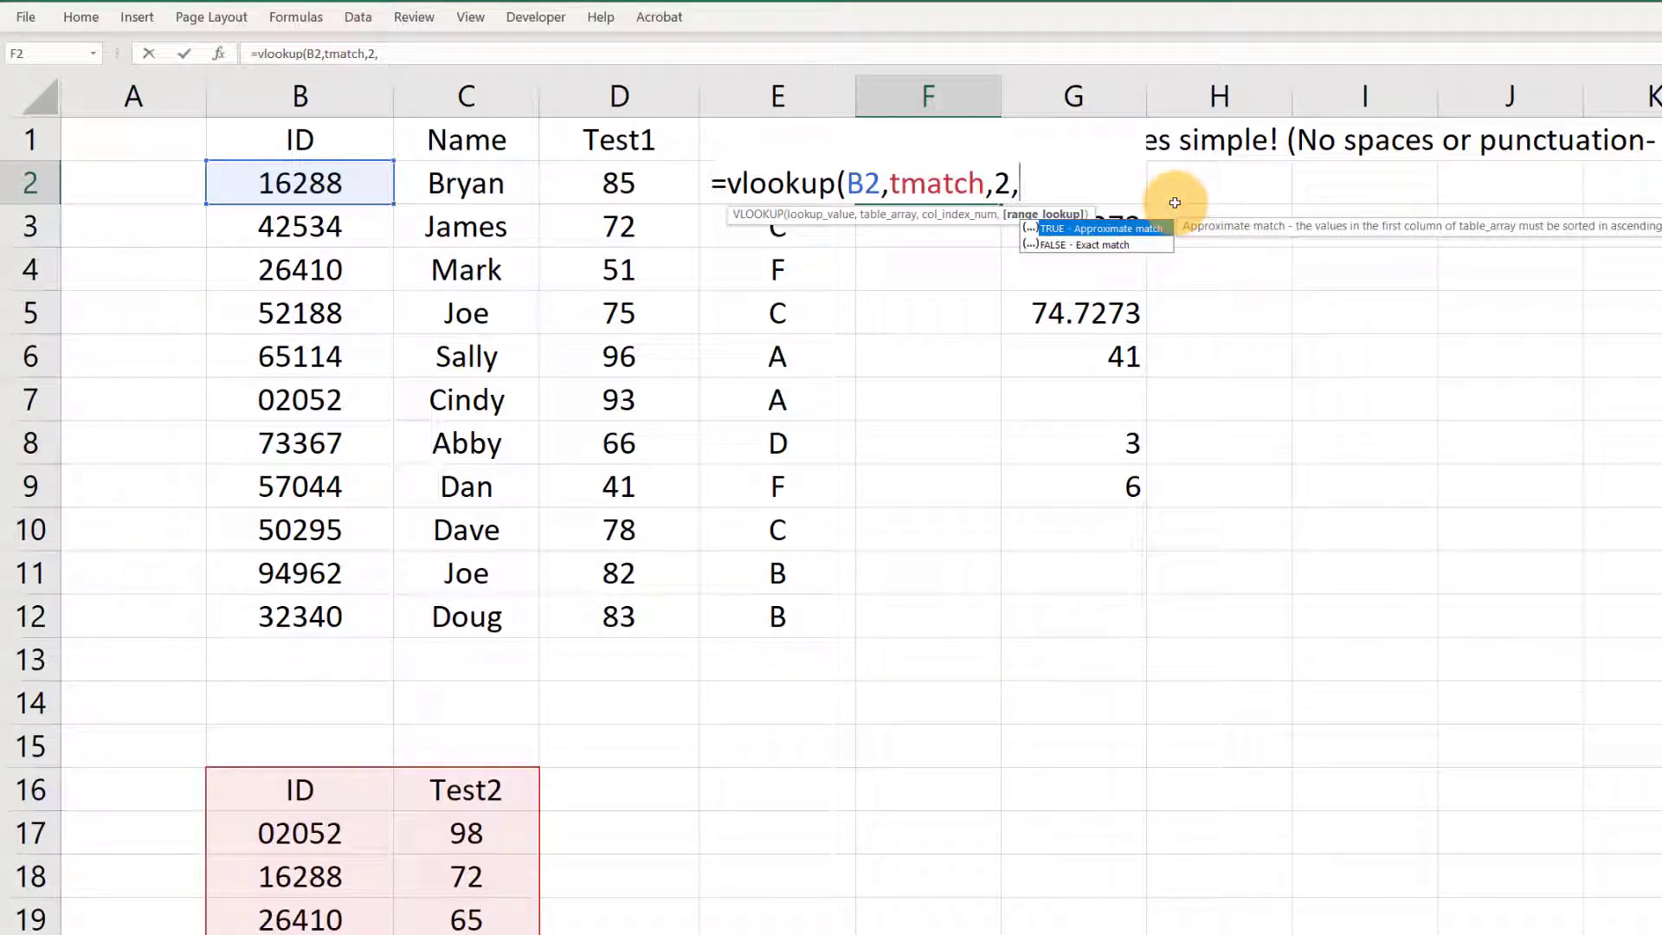
type("0")
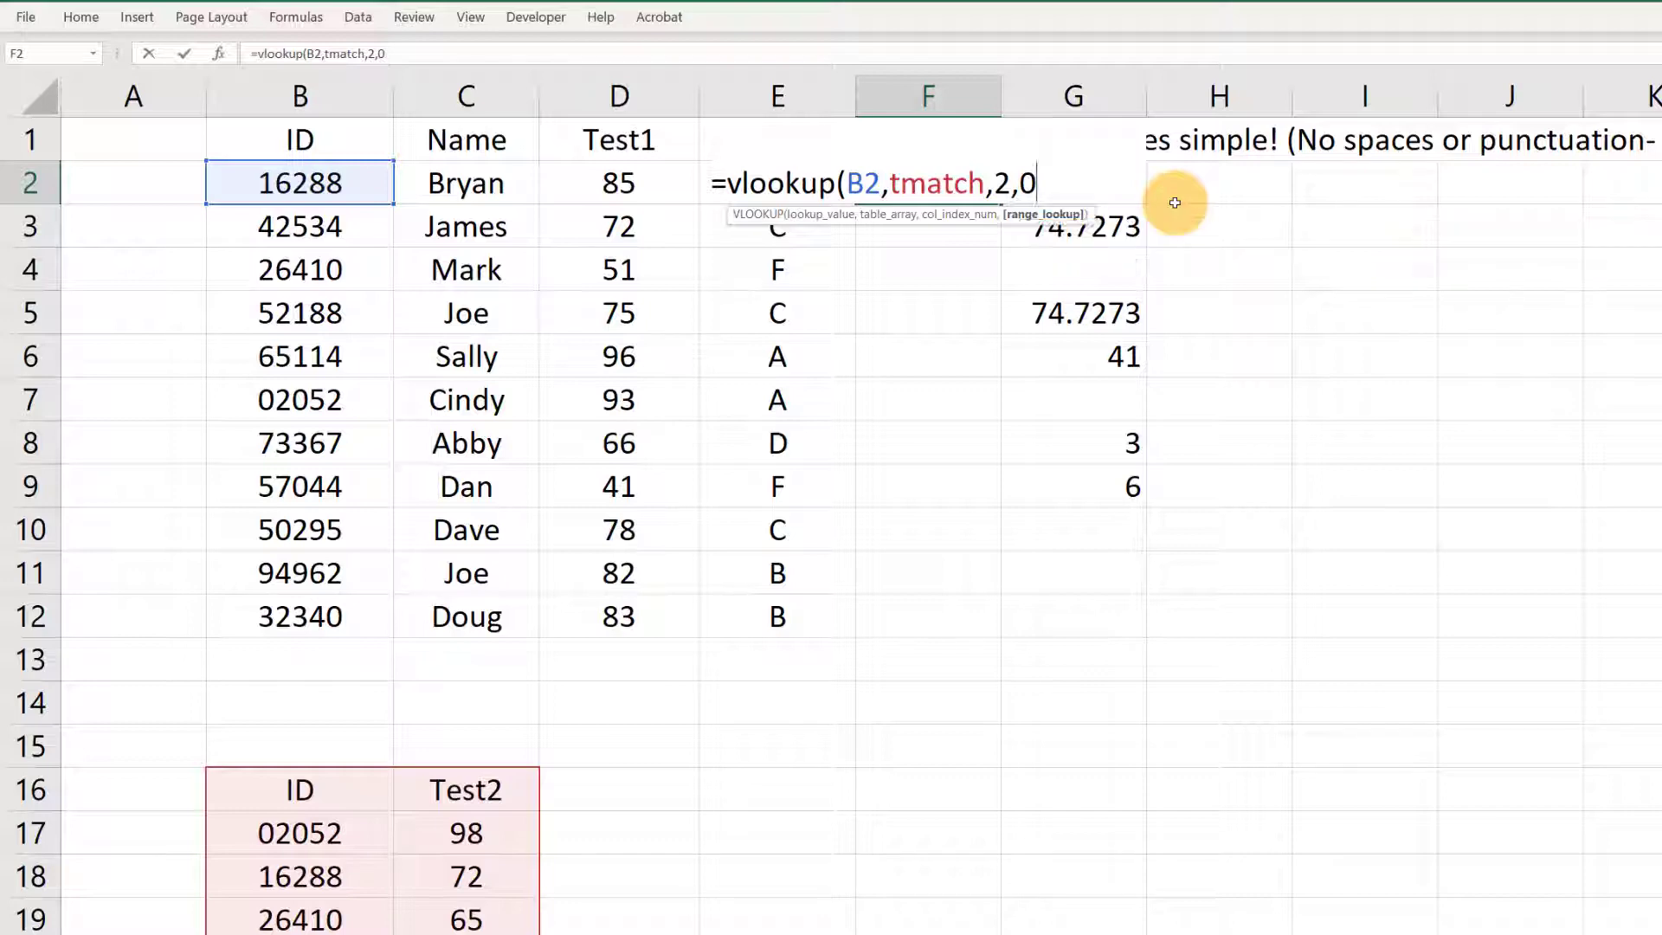
key("Return")
left_click(927, 180)
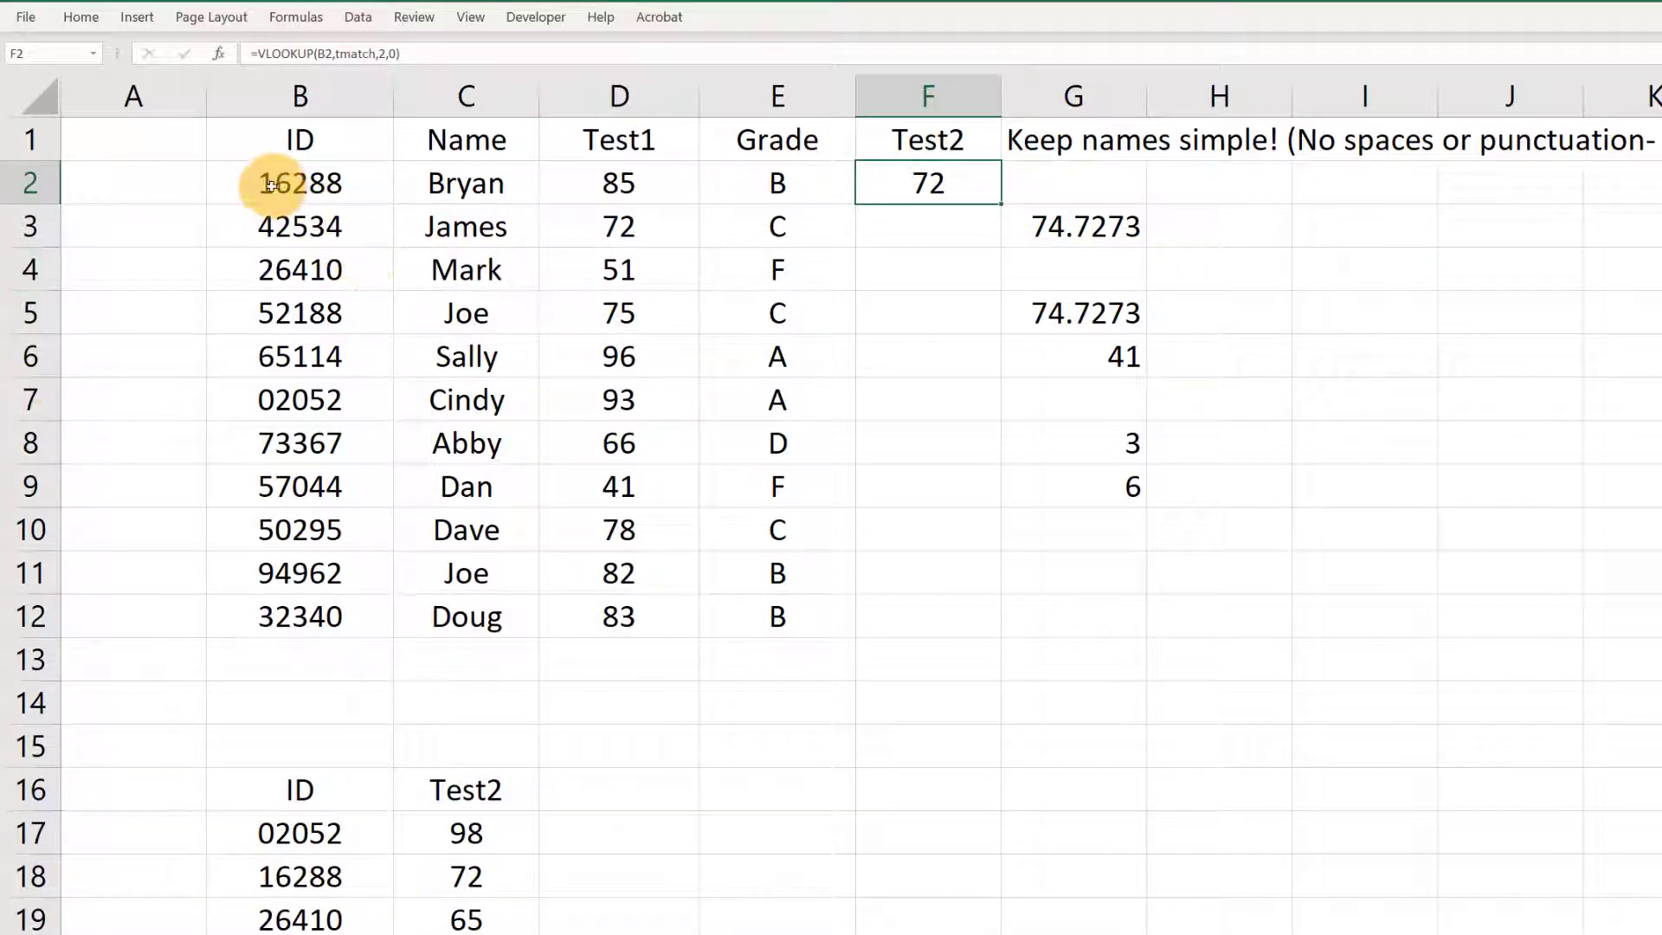
left_click_drag(285, 888, 552, 910)
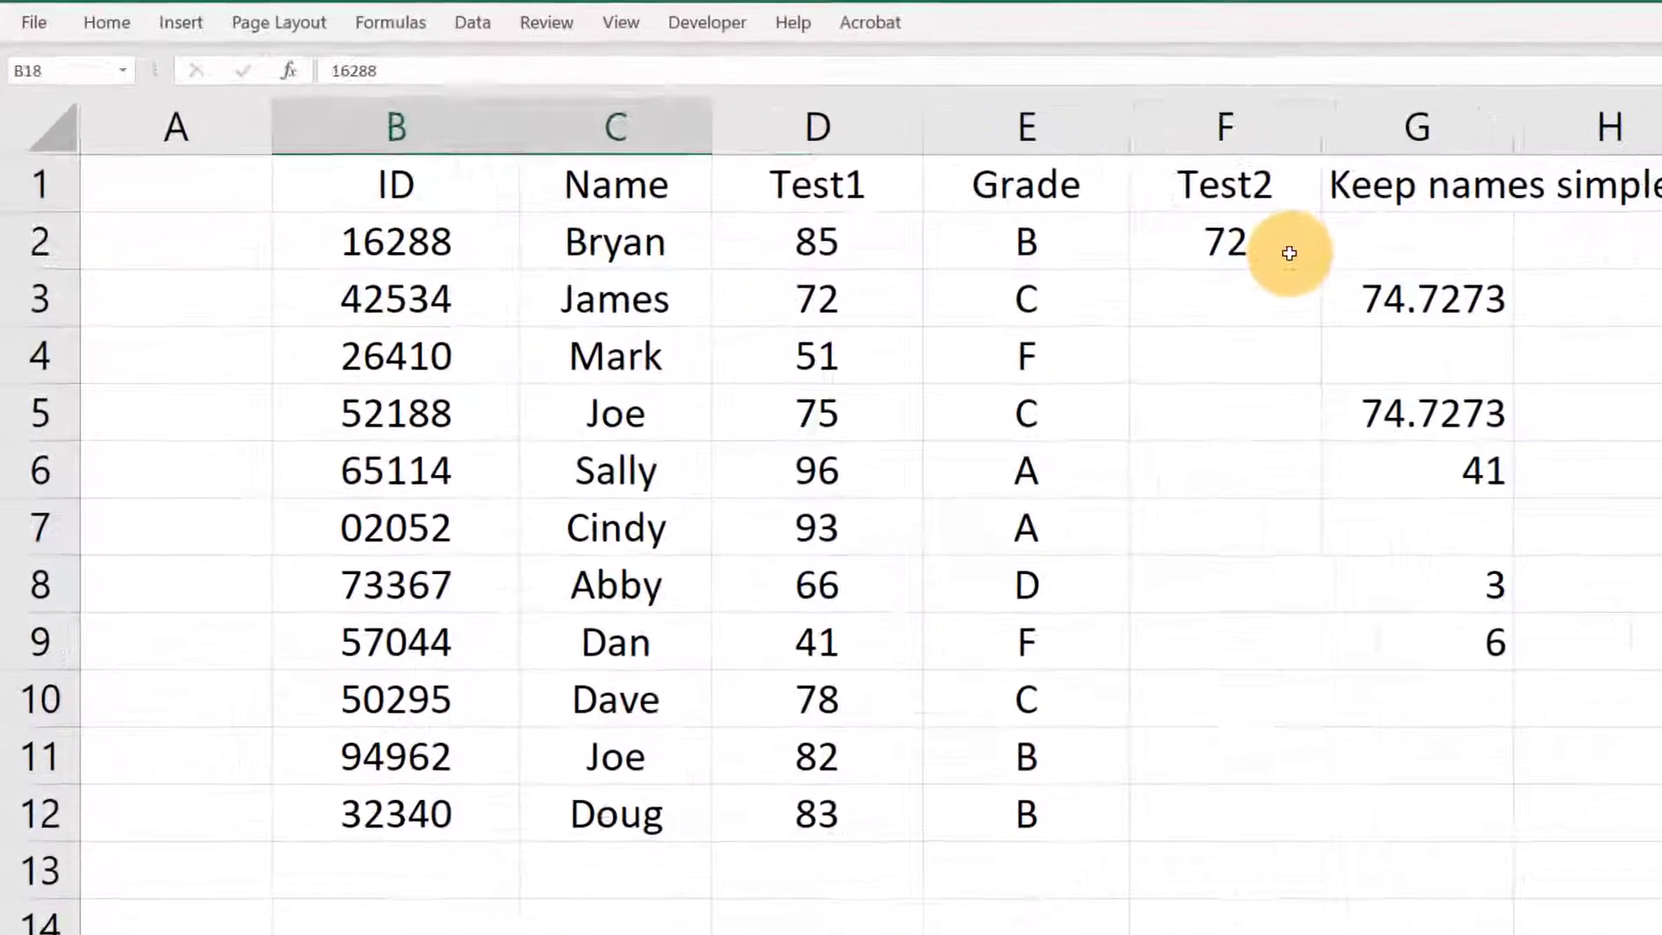
Step: Fill the lookup formula from F2 down through F12 and review the scores against the ID column
left_click(1004, 201)
left_click_drag(1416, 287, 1376, 896)
left_click(1310, 934)
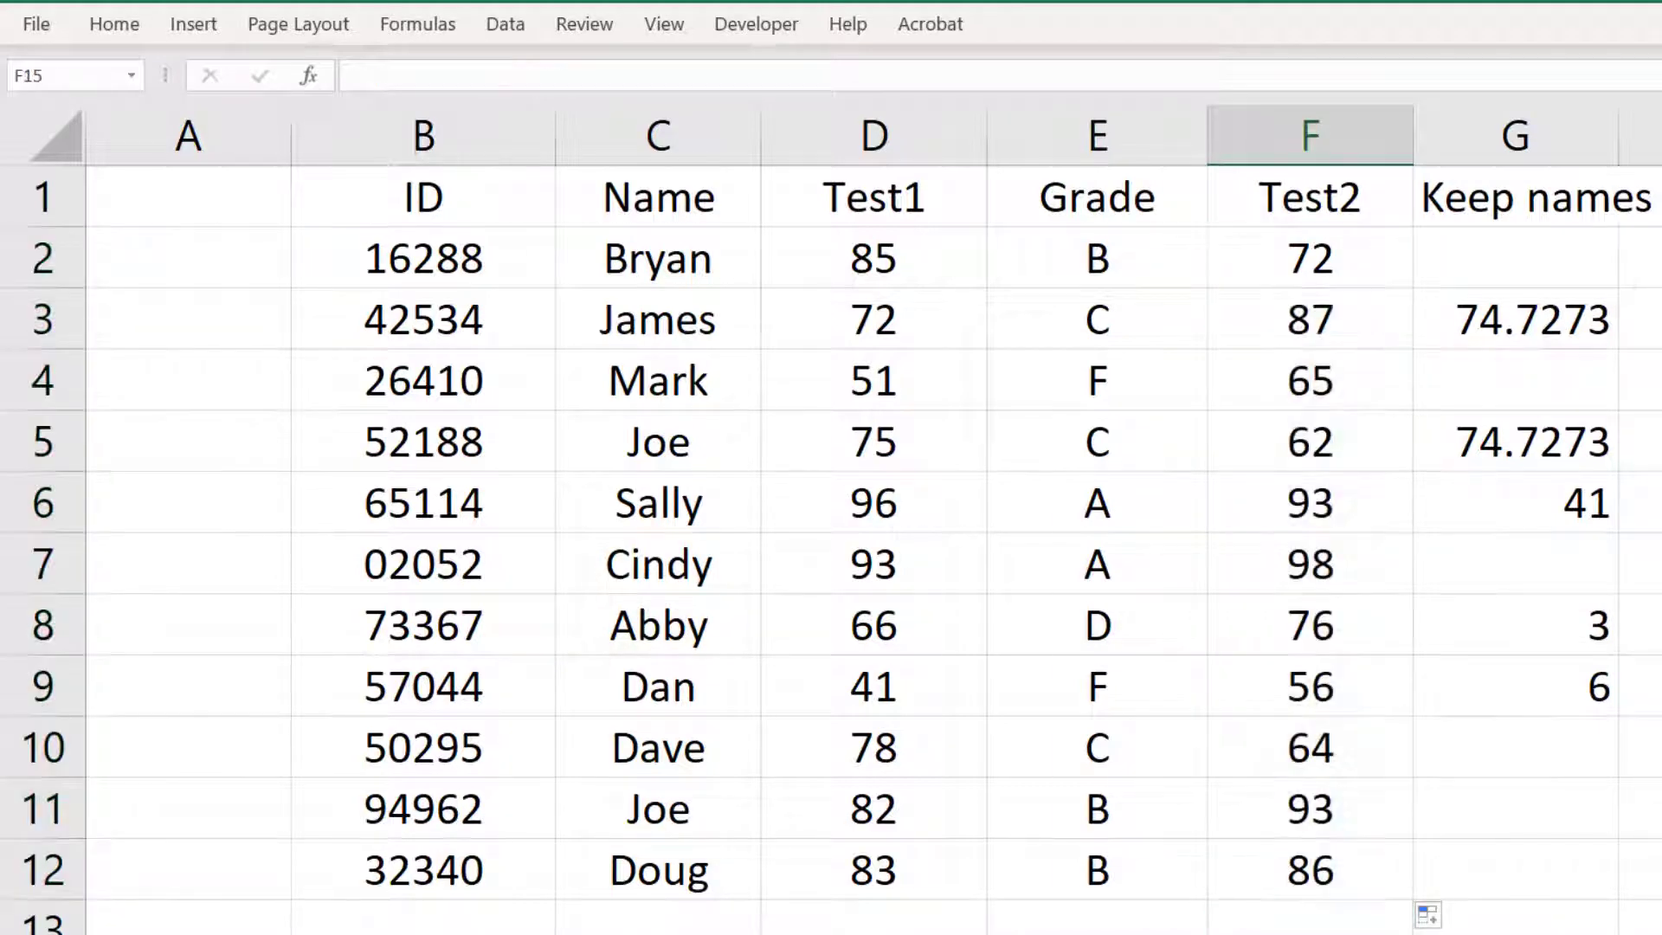
left_click_drag(394, 246, 493, 874)
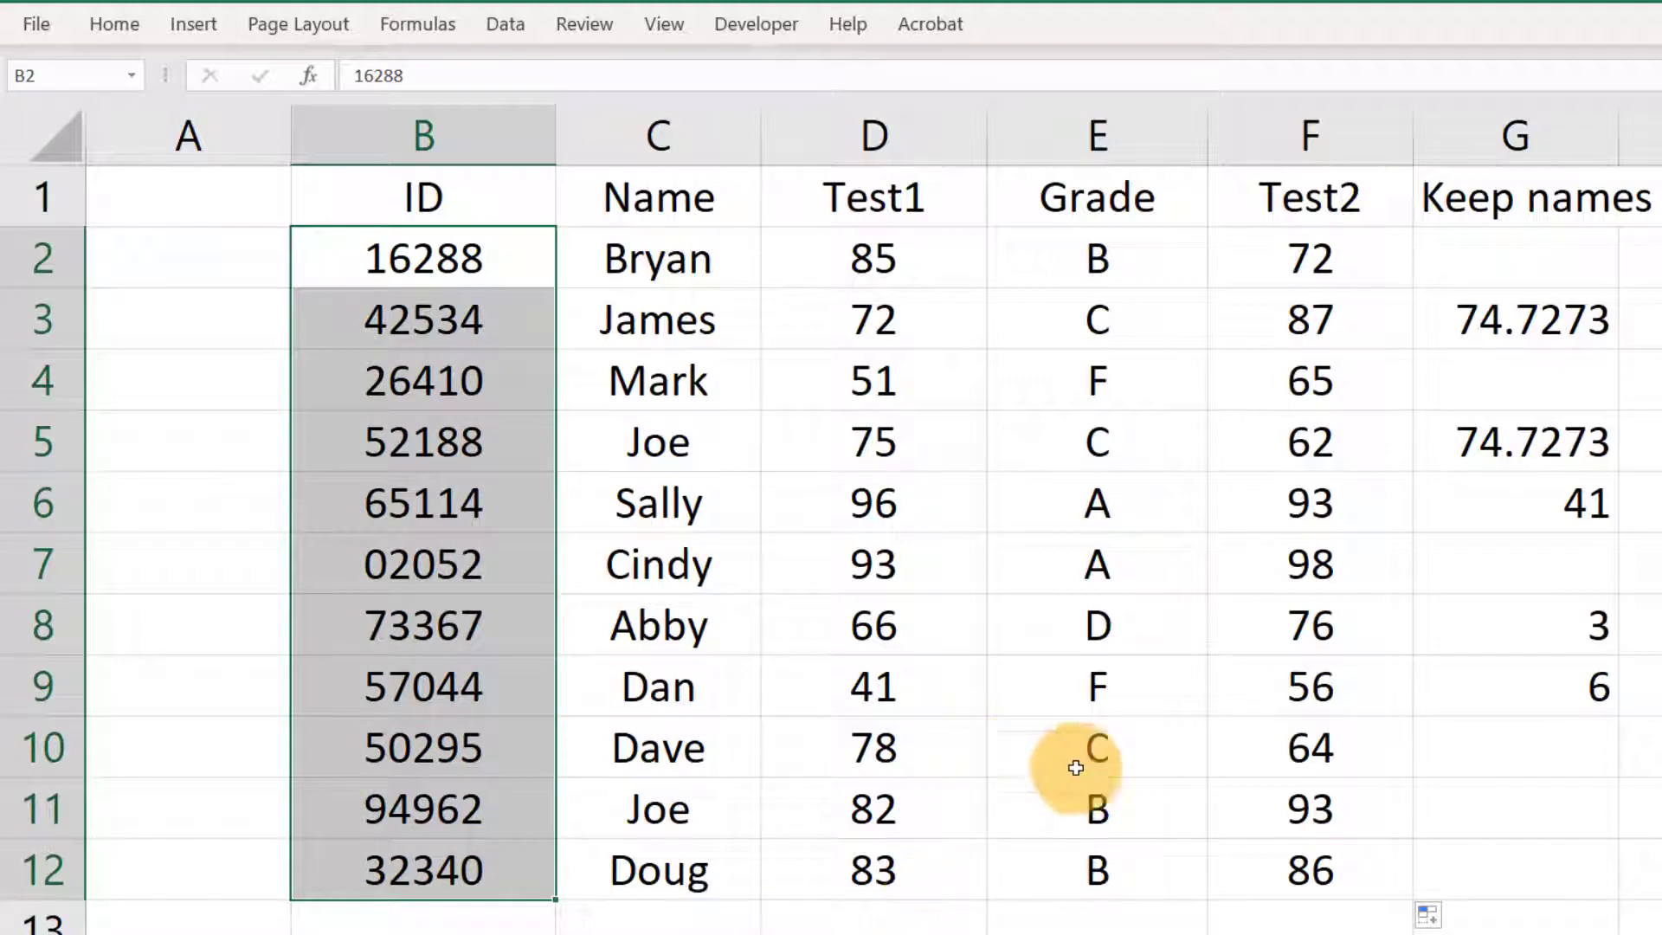
left_click(1521, 868)
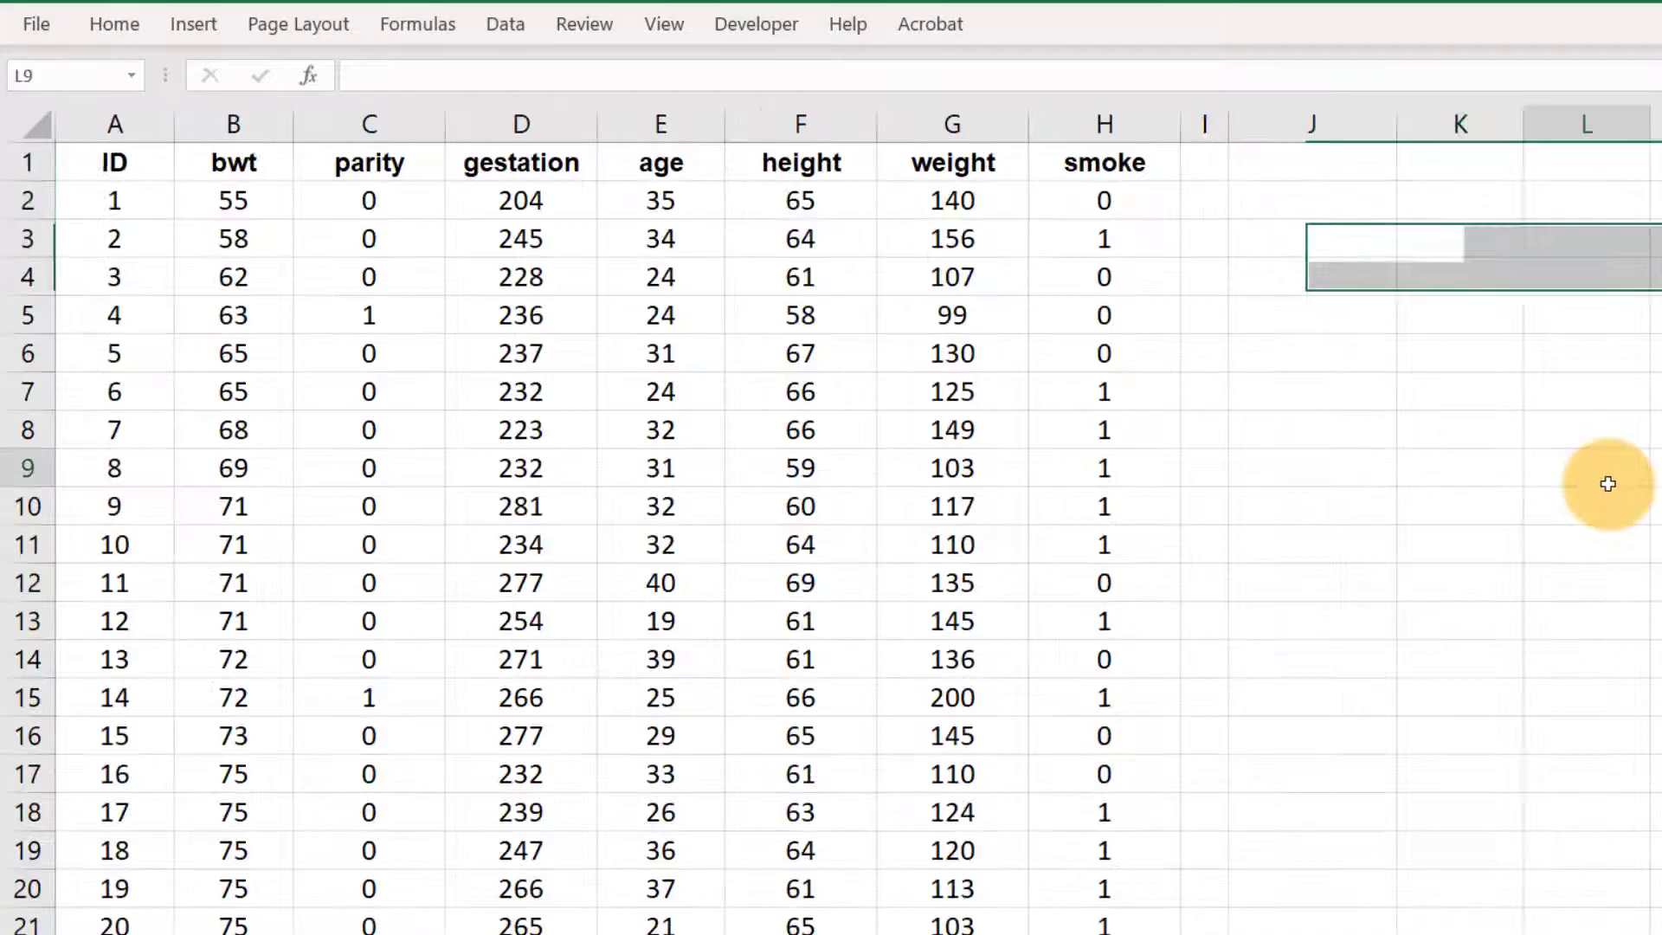
Step: From cell L9 on the worksheet with the bwt, parity and gestation data, jump to the named range Grade1
left_click(1593, 459)
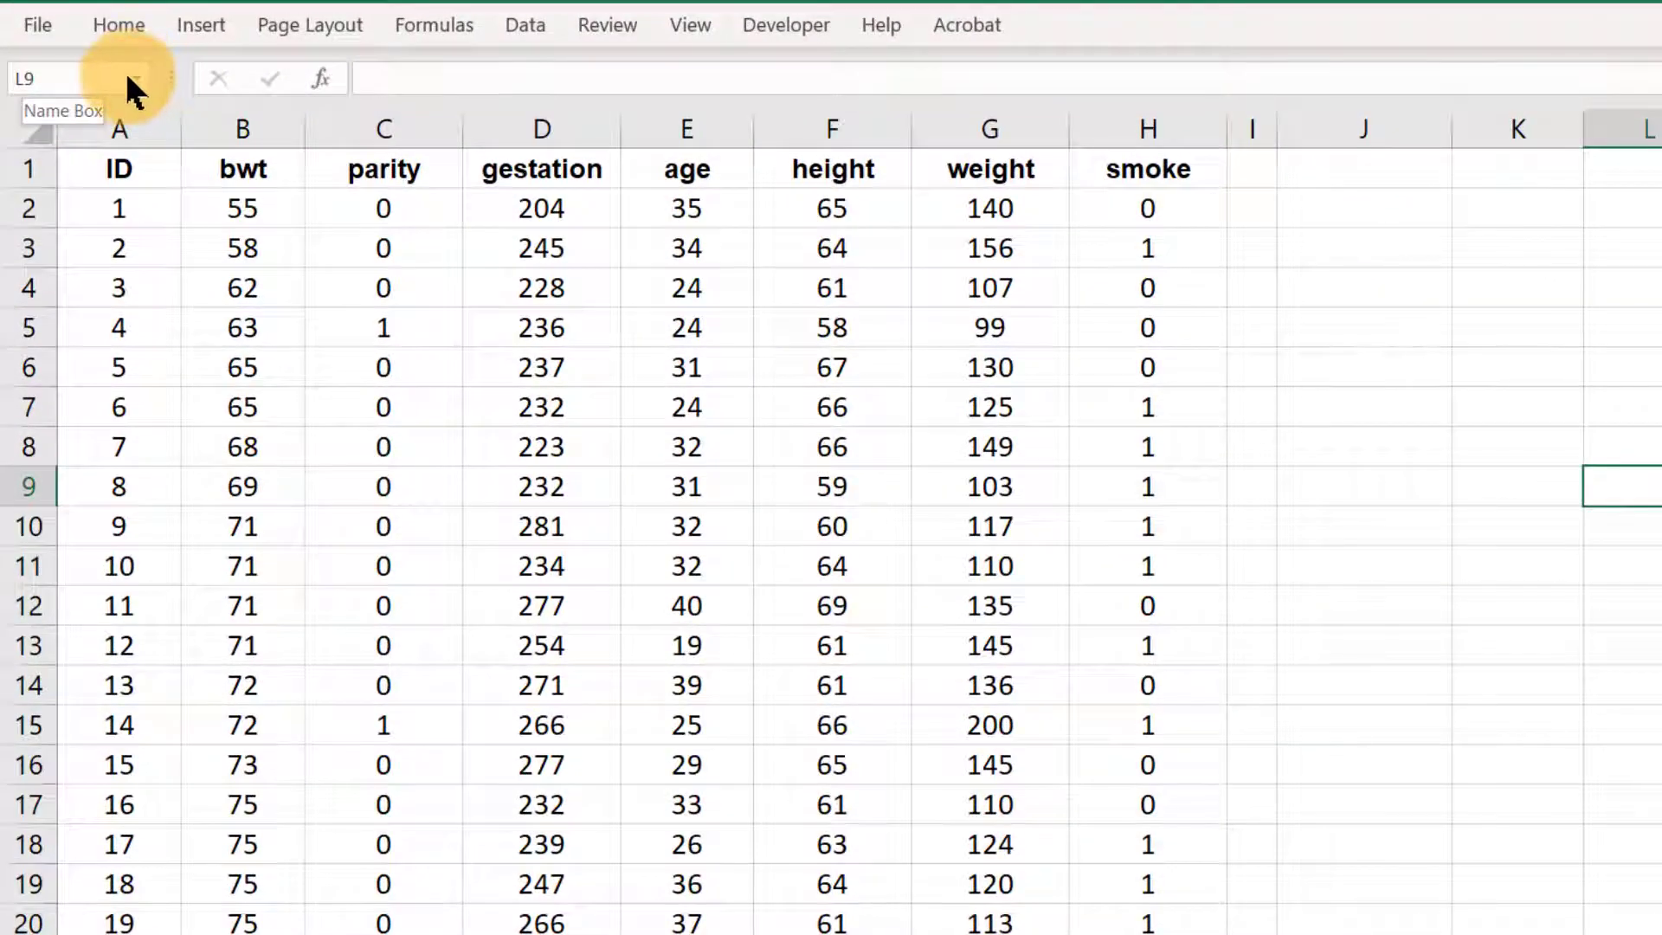
left_click(135, 78)
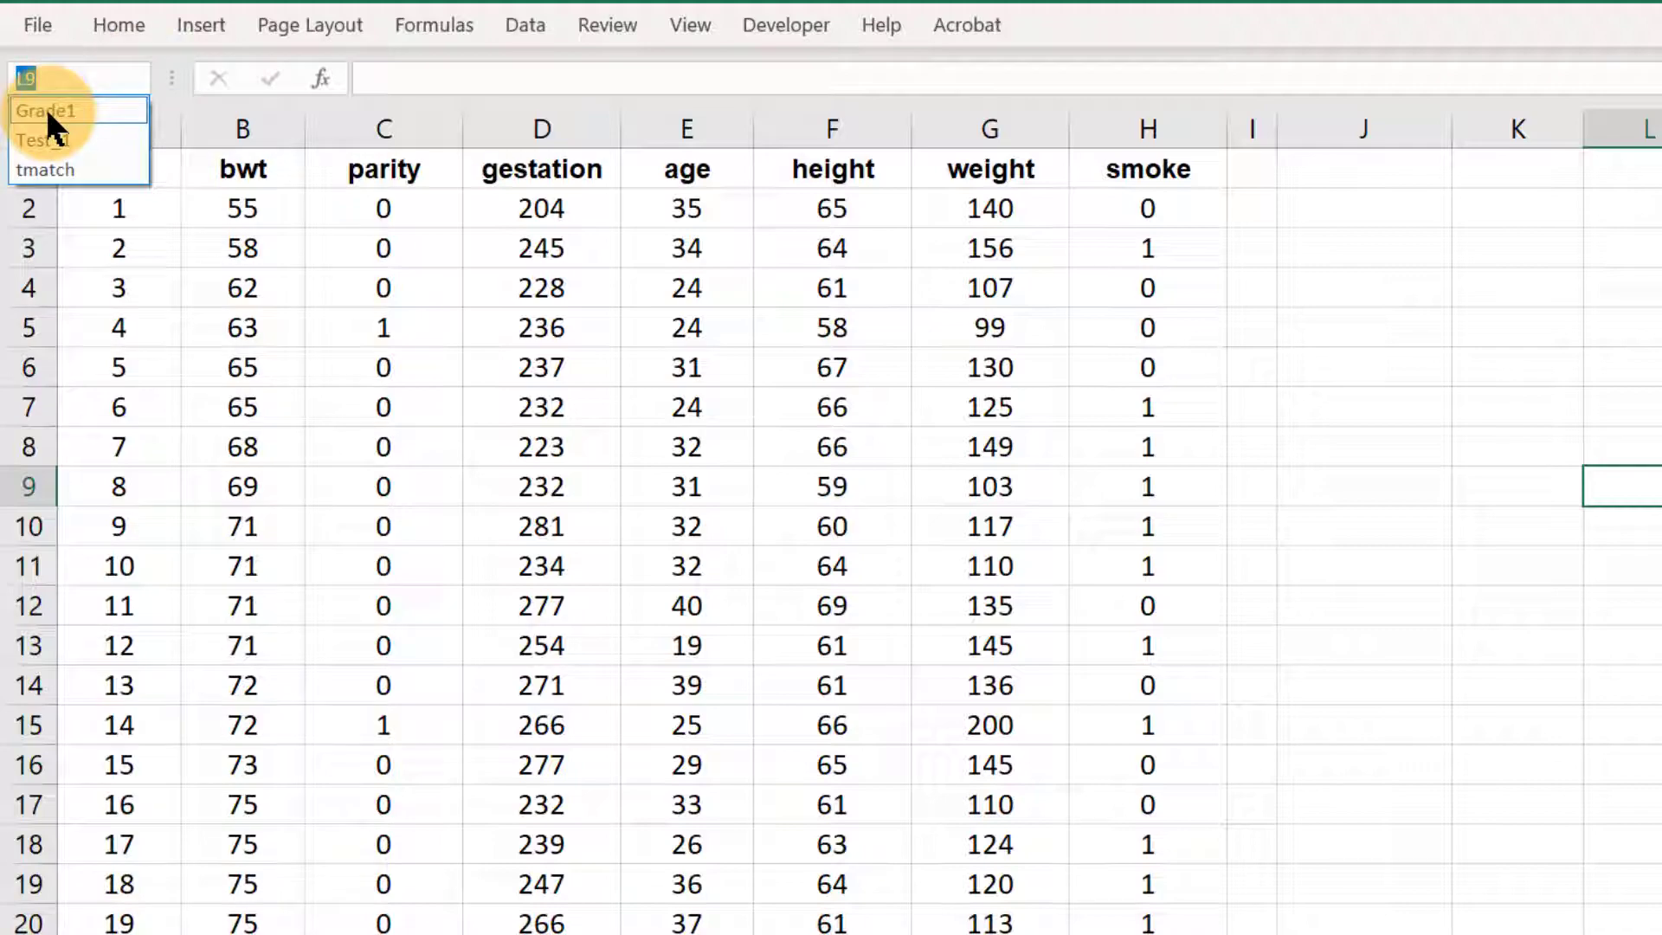
left_click(45, 109)
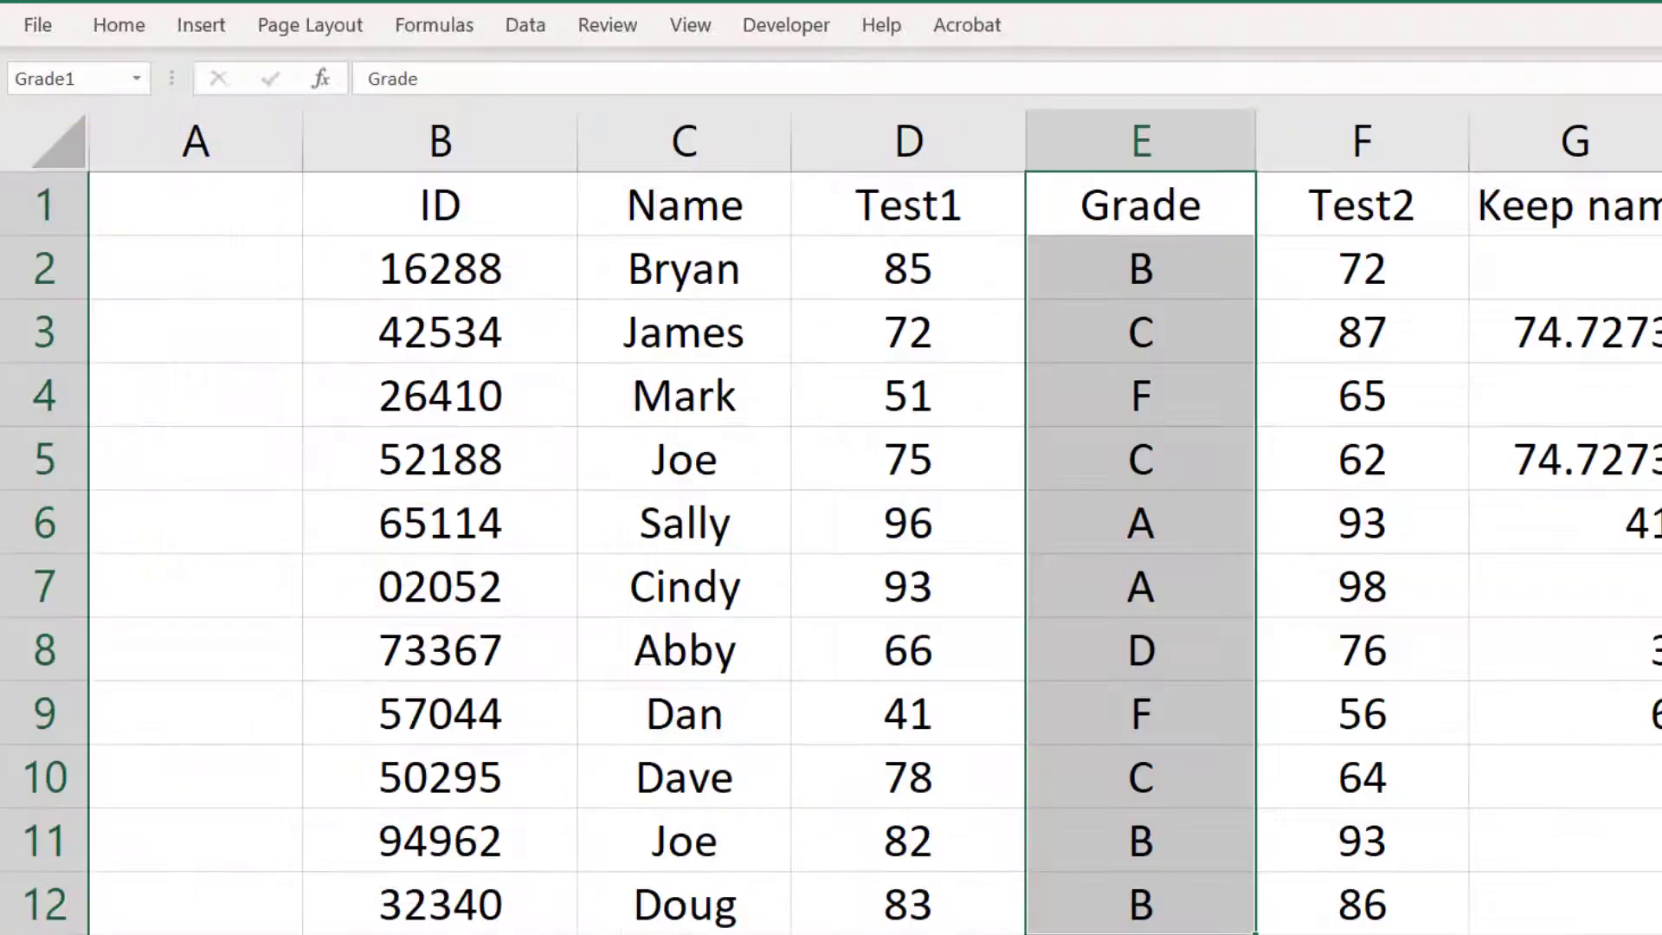